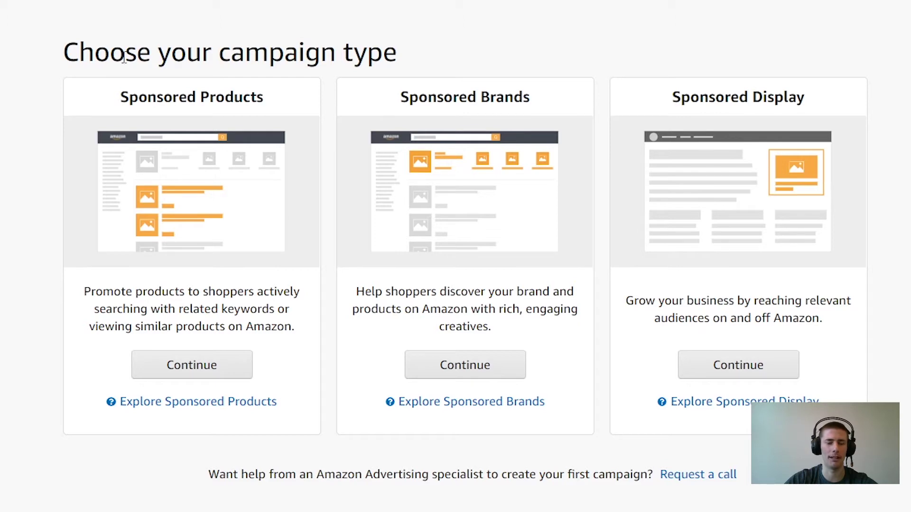
- Choose Sponsored Products to open the Create campaign settings form
left_click(160, 376)
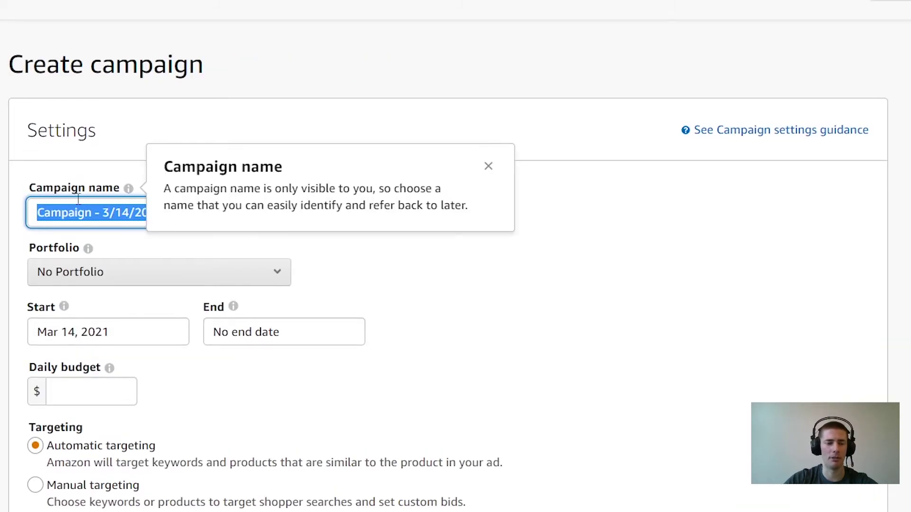
scroll(370, 156, "down", 1)
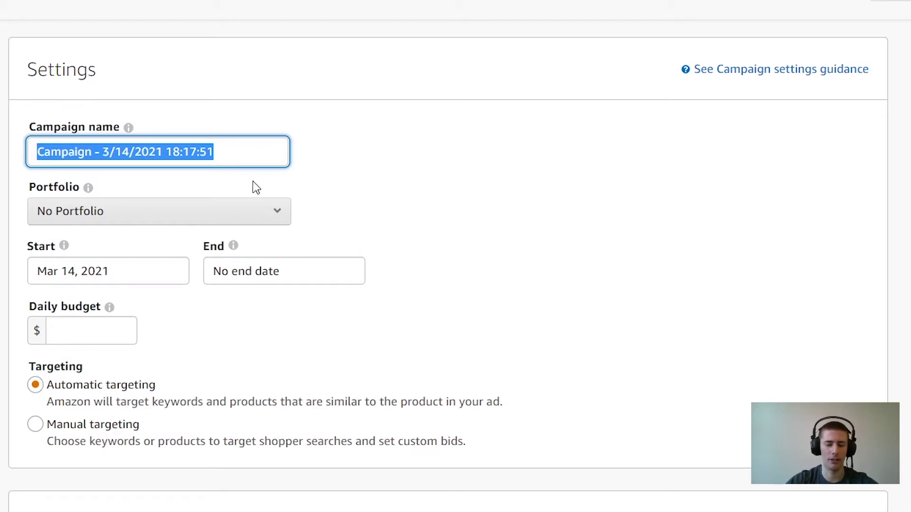
- Name the campaign 'Auto - All products 1' to clear the duplicate-name error
type("Auto - ")
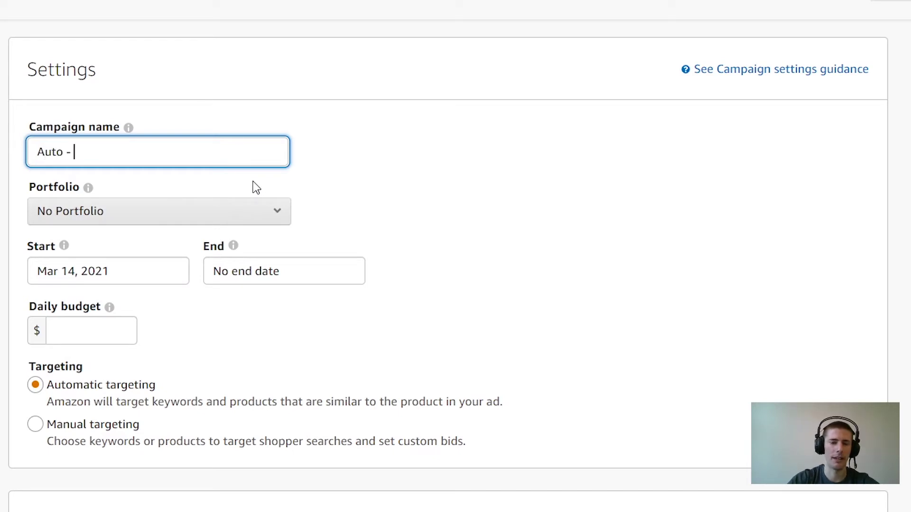
type("All prod")
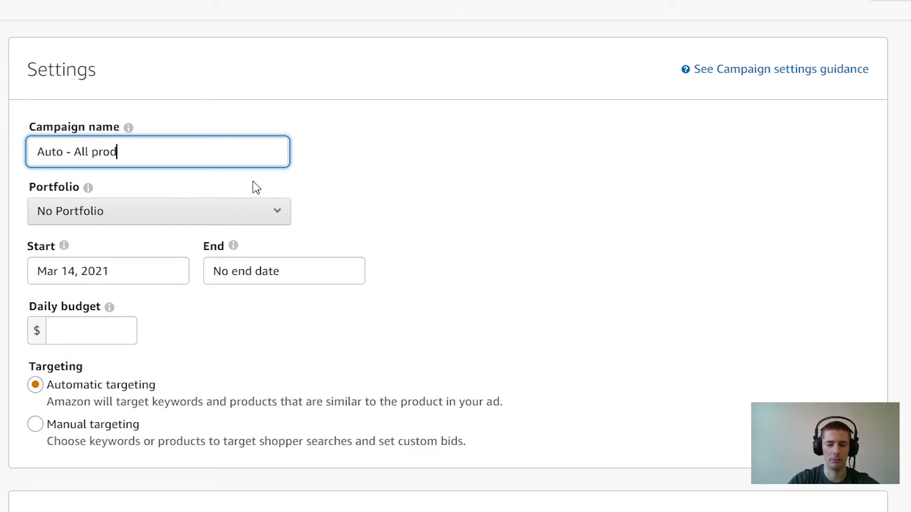
type("ucts")
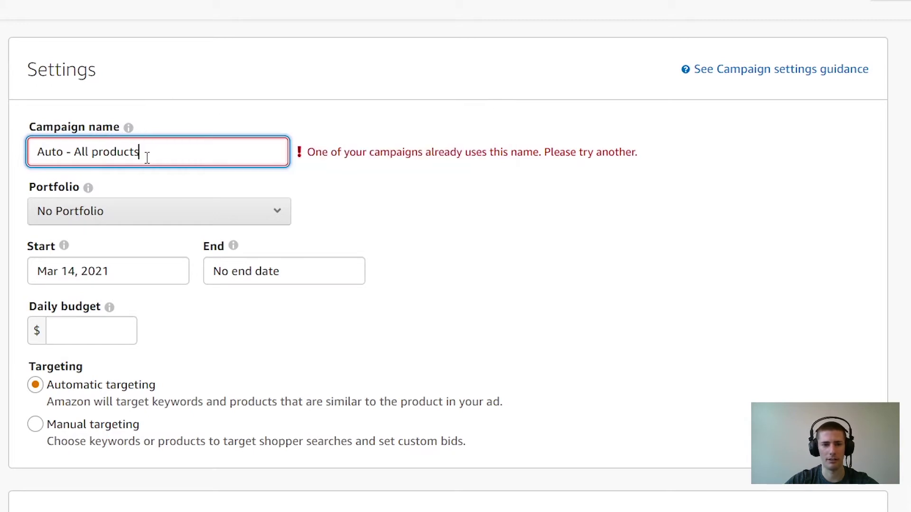
type("1")
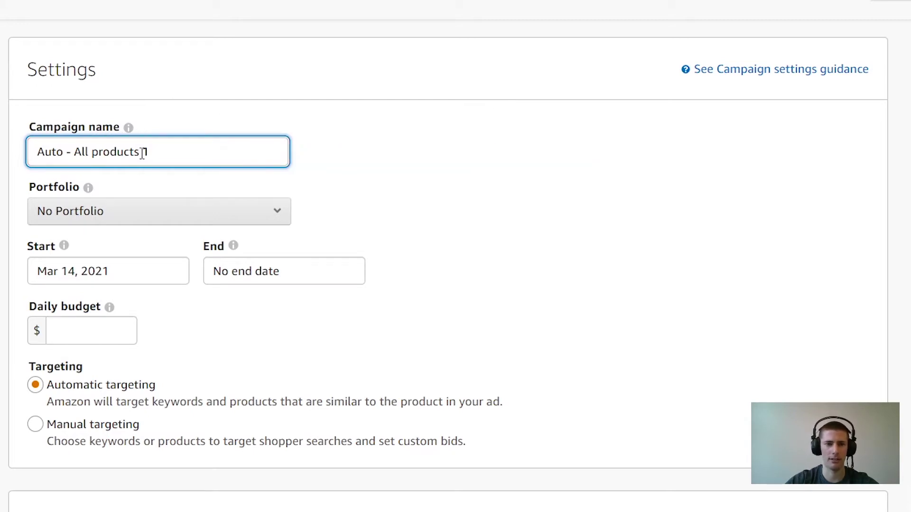
scroll(226, 235, "down", 3)
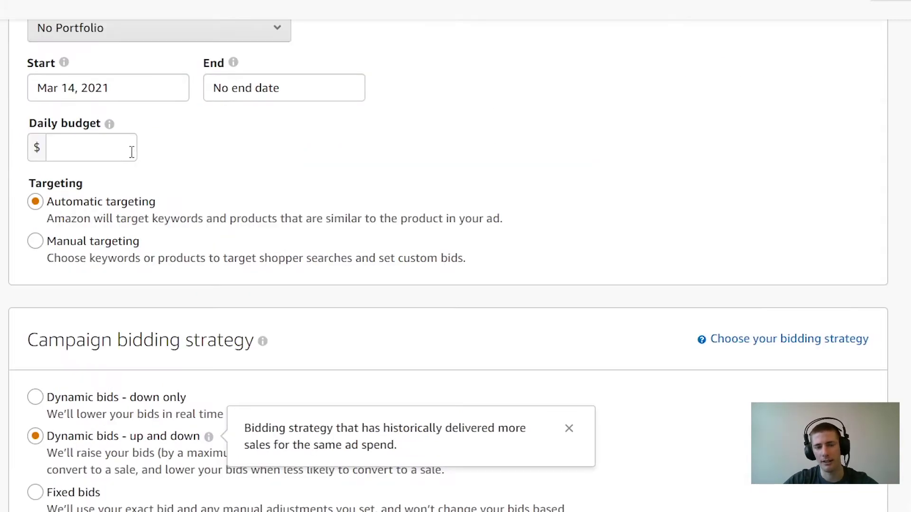
scroll(179, 157, "up", 3)
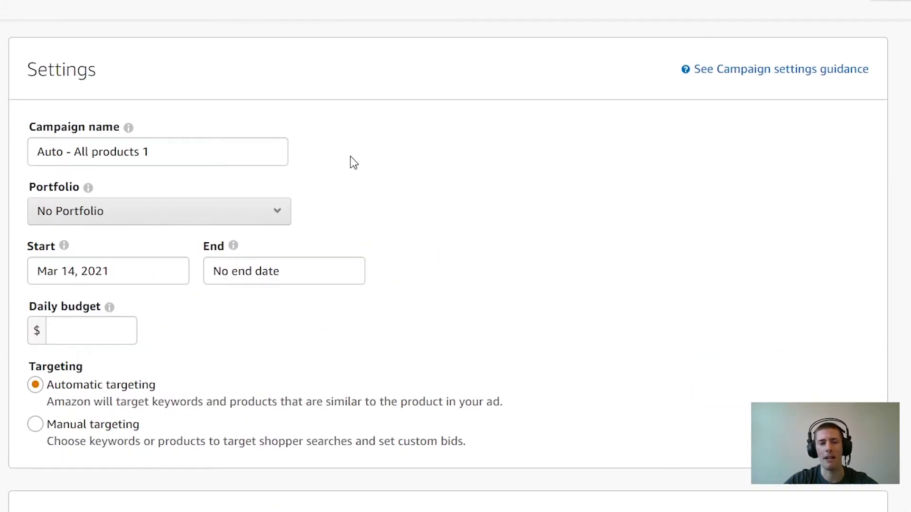
scroll(377, 155, "down", 3)
scroll(377, 153, "up", 3)
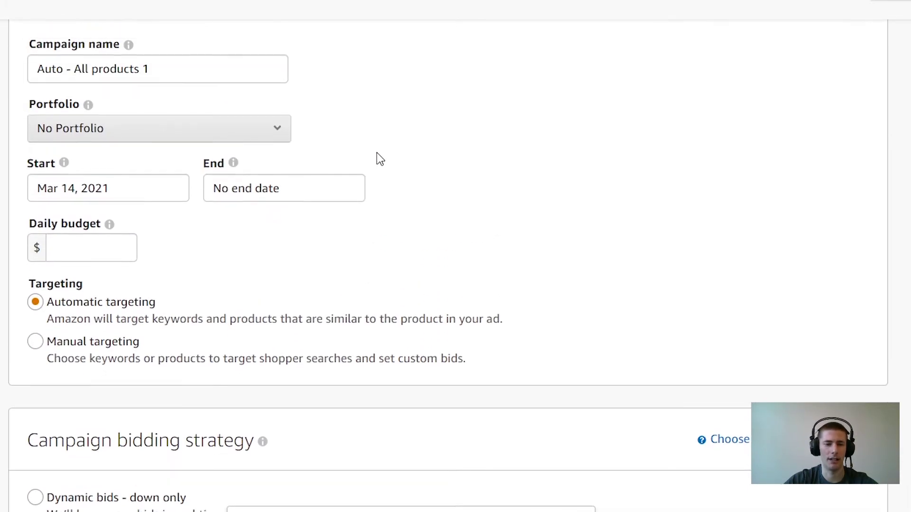
scroll(377, 153, "down", 1)
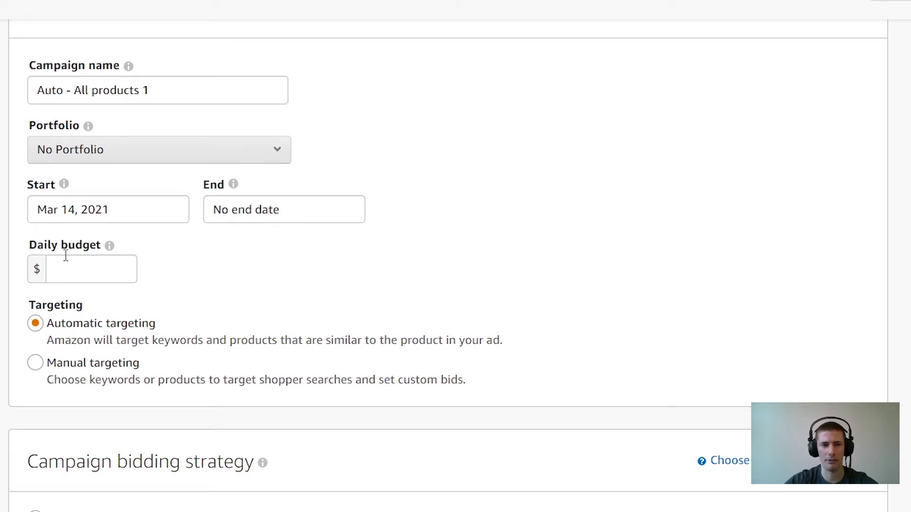
- Enter a $50.00 daily budget and keep automatic targeting selected
left_click(56, 269)
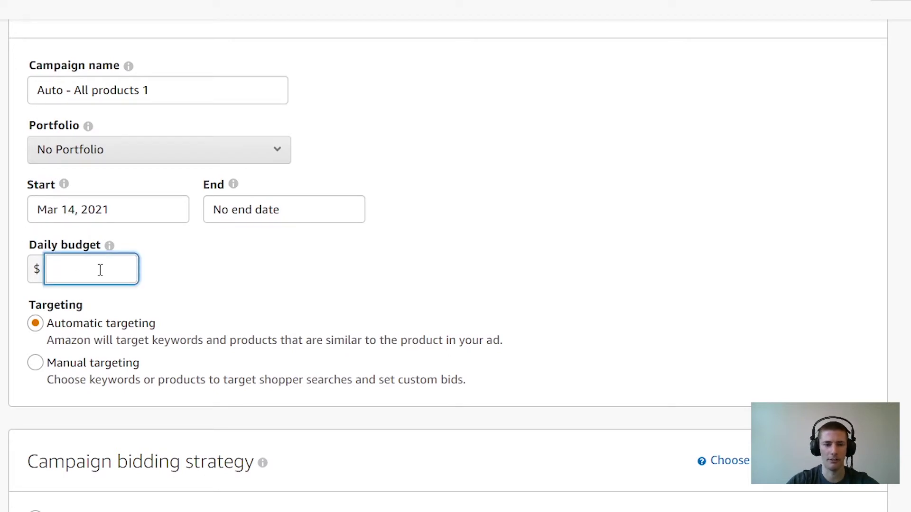
type("50")
left_click(20, 273)
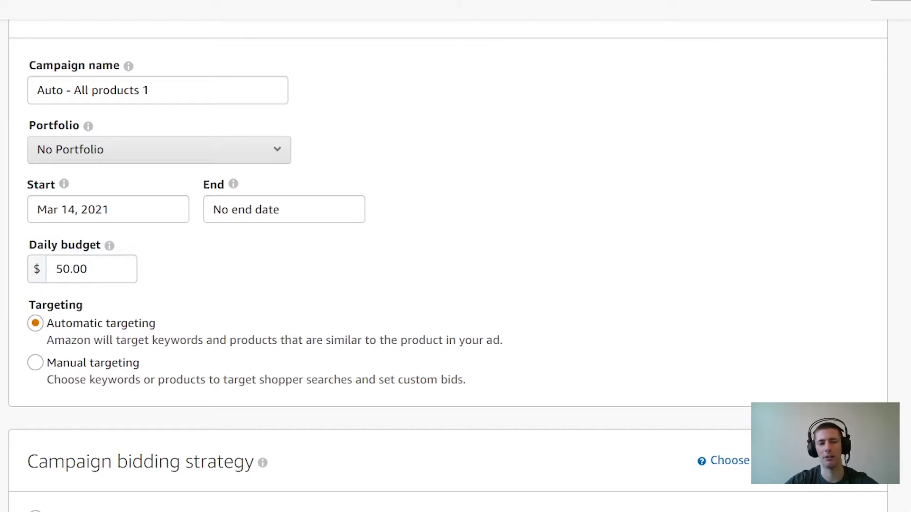
scroll(72, 311, "down", 3)
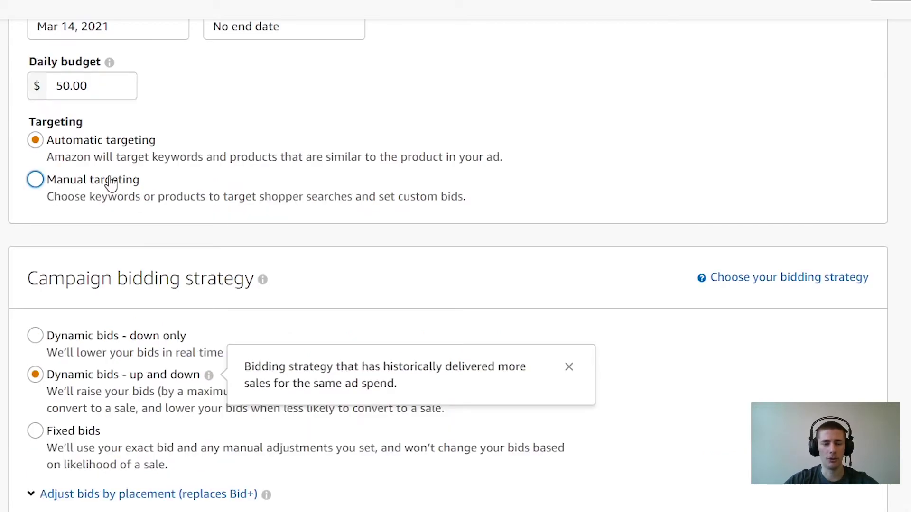
scroll(130, 161, "up", 3)
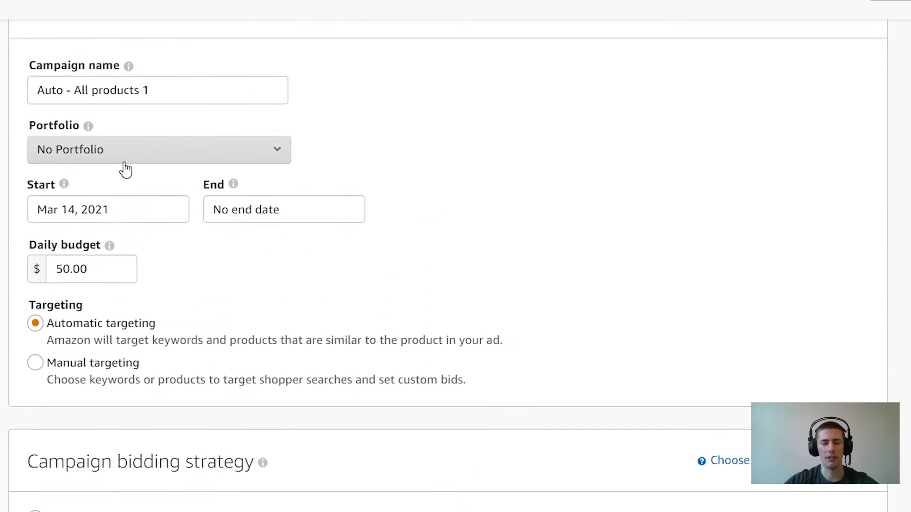
scroll(124, 161, "up", 2)
scroll(33, 185, "down", 1)
scroll(131, 186, "down", 4)
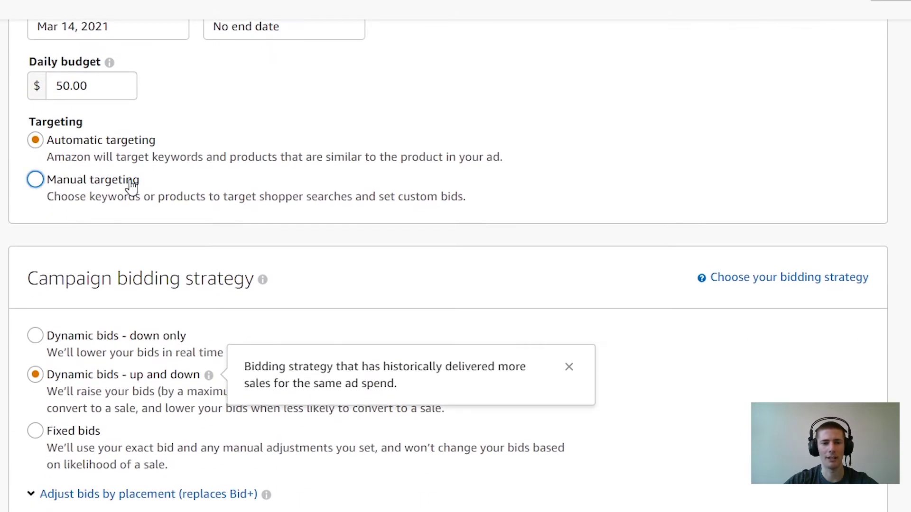
scroll(114, 209, "up", 2)
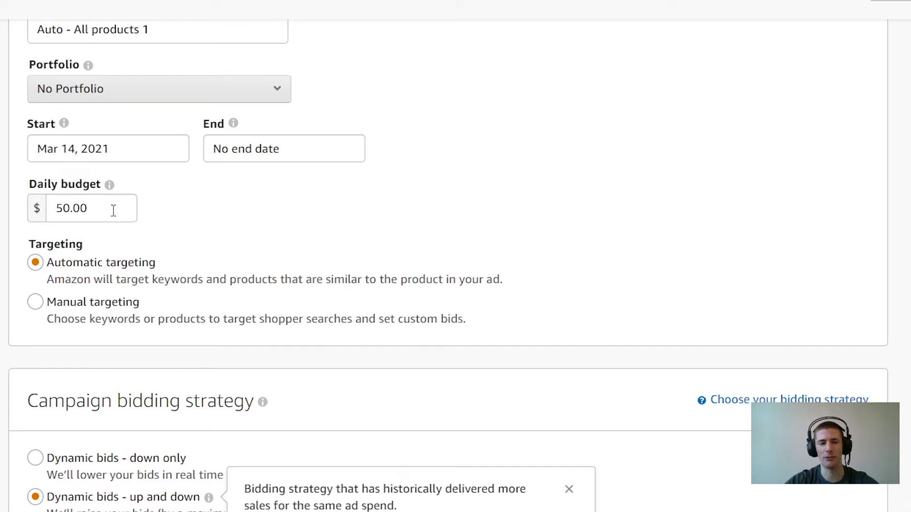
left_click(87, 272)
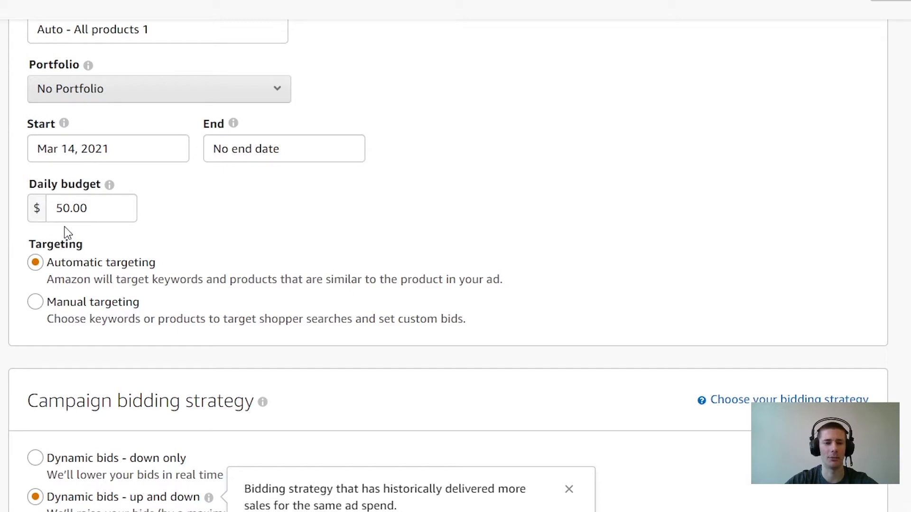
- Select Dynamic bids - up and down, leaving both placement bid adjustments at 0%
scroll(200, 291, "down", 5)
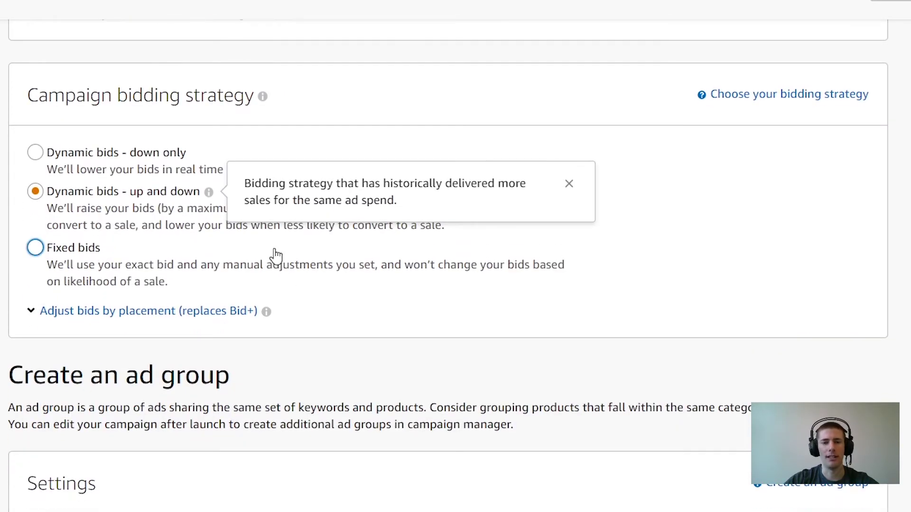
left_click(569, 185)
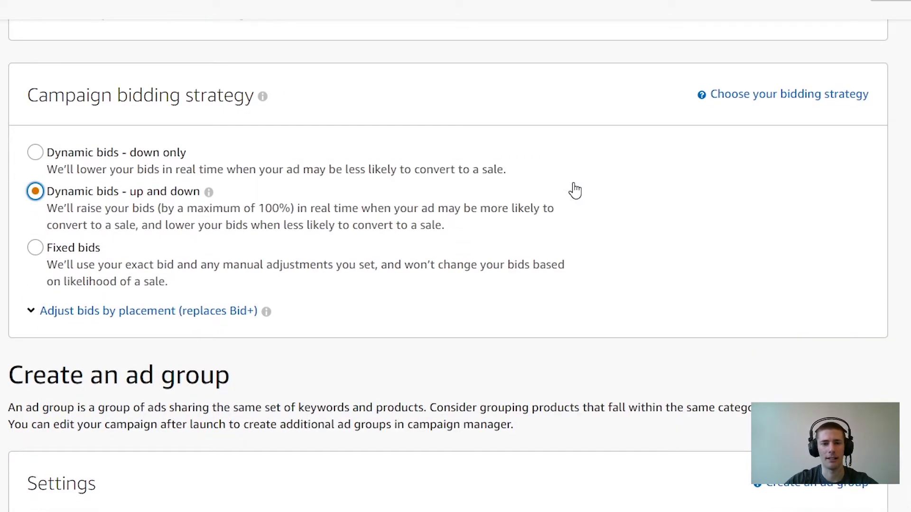
left_click(36, 215)
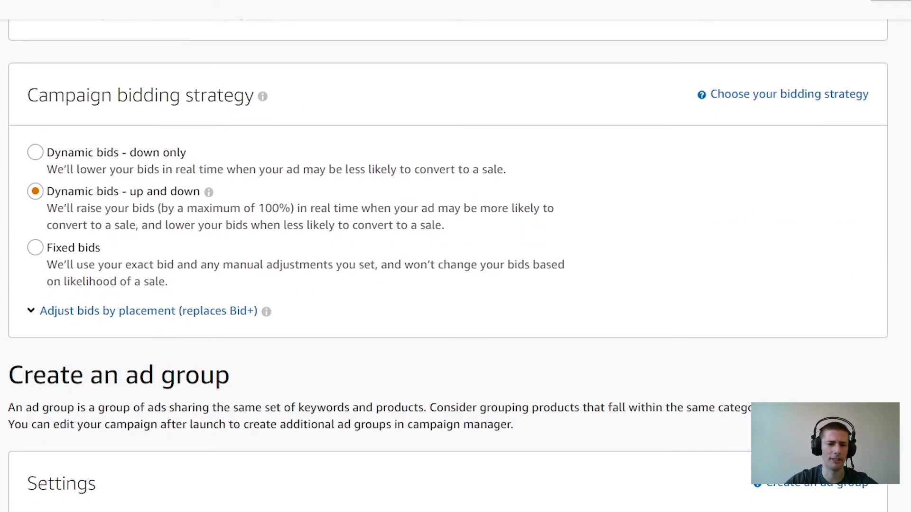
left_click(35, 312)
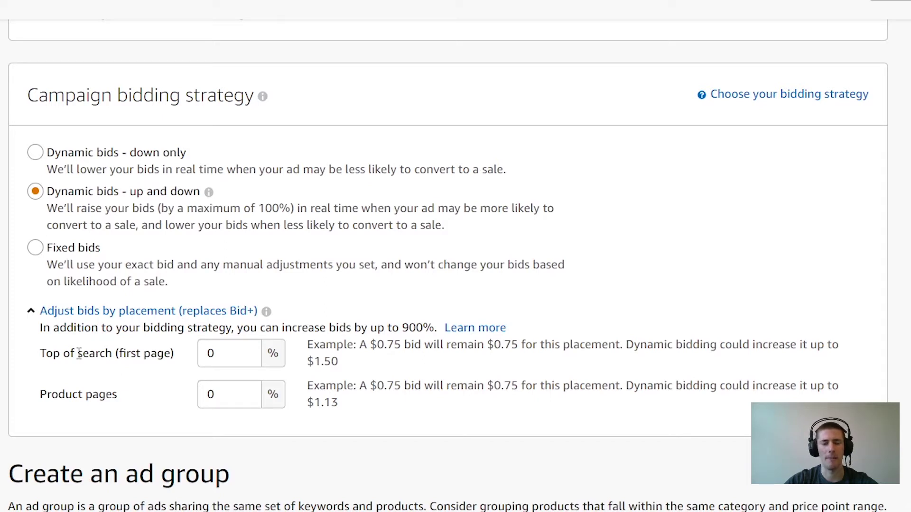
double_click(222, 356)
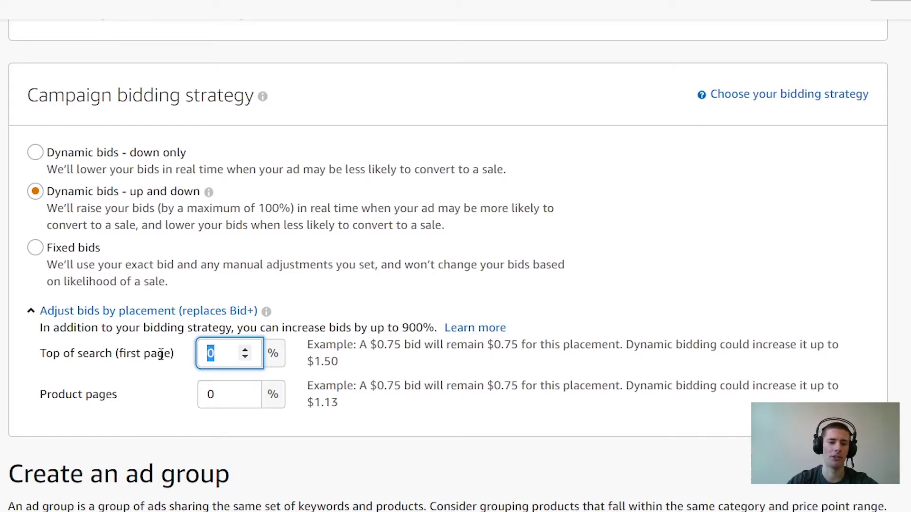
left_click(218, 340)
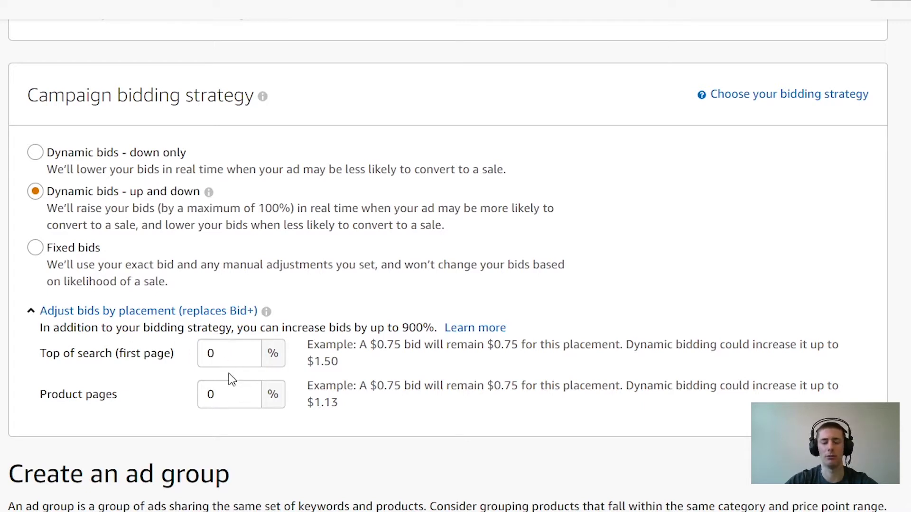
left_click(33, 311)
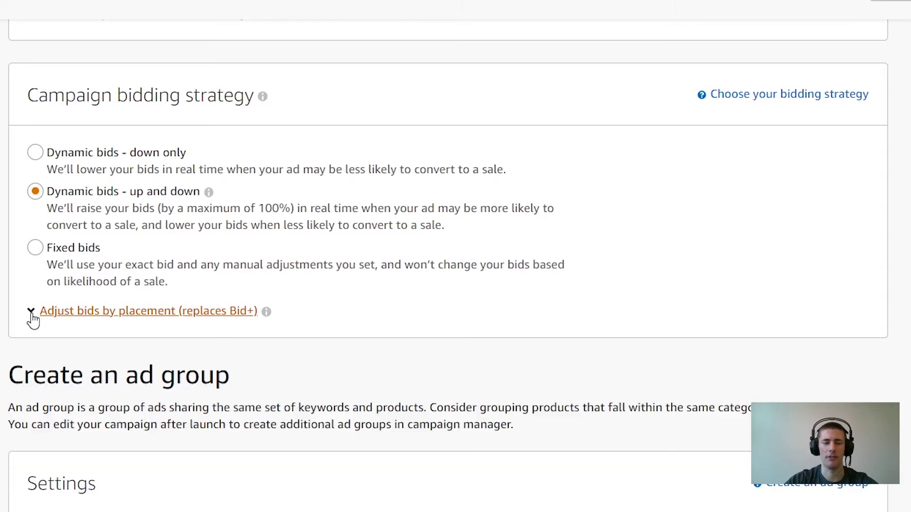
scroll(253, 182, "down", 5)
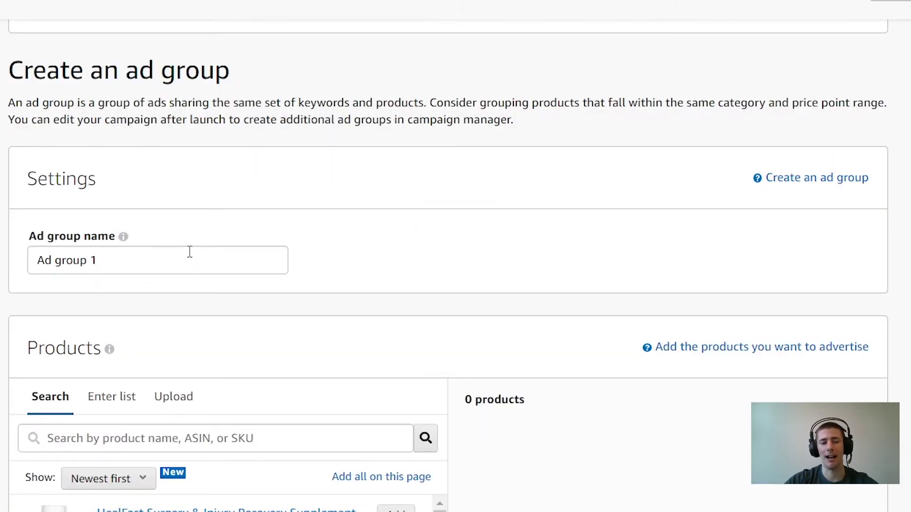
- Replace the default 'Ad group 1' name with 'Shampoo (women)'
left_click(151, 260)
key("ctrl+a")
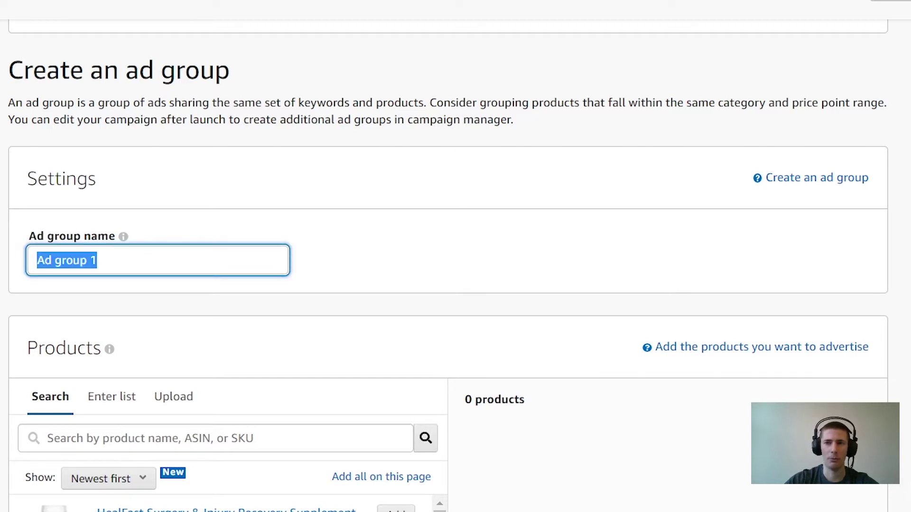
type("S")
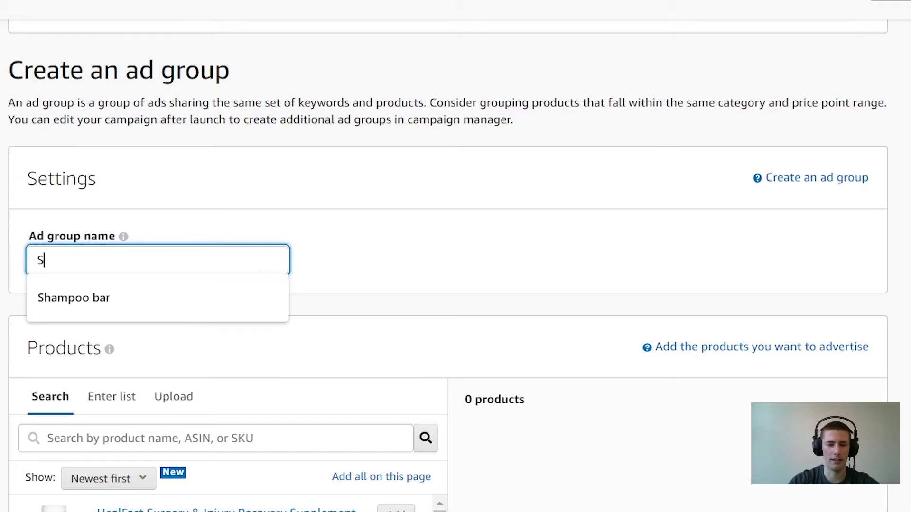
key("BackSpace")
type("Sham")
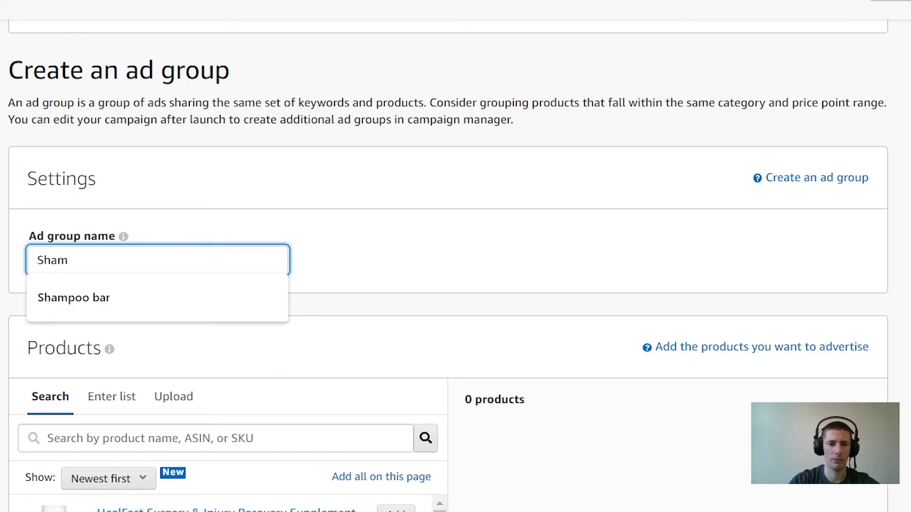
type("poo ")
type("(wome)")
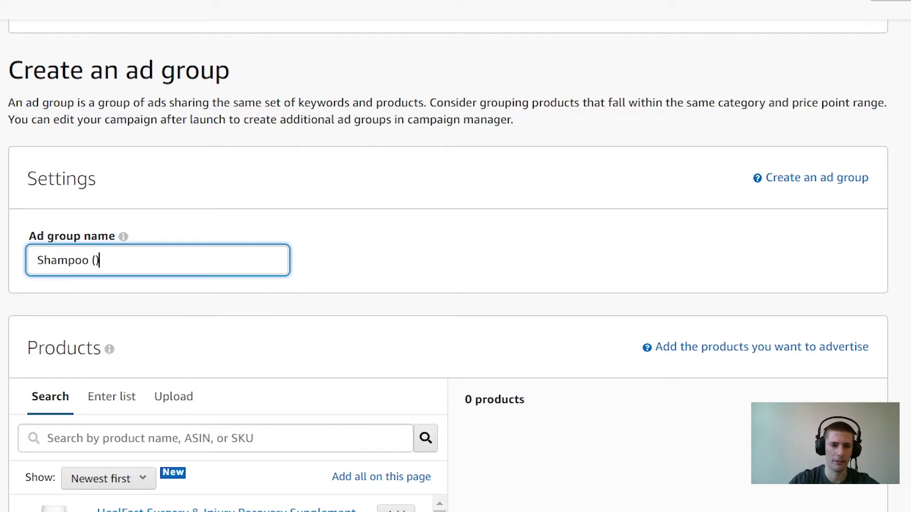
key("Left")
type("women")
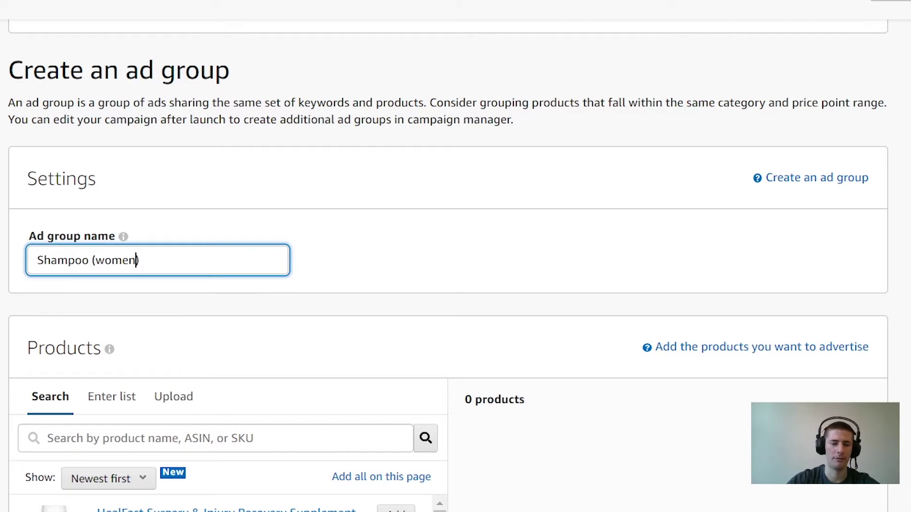
- Keep one default bid, then open the existing 'Auto - All products' campaign with its 4 ad groups
scroll(71, 236, "down", 5)
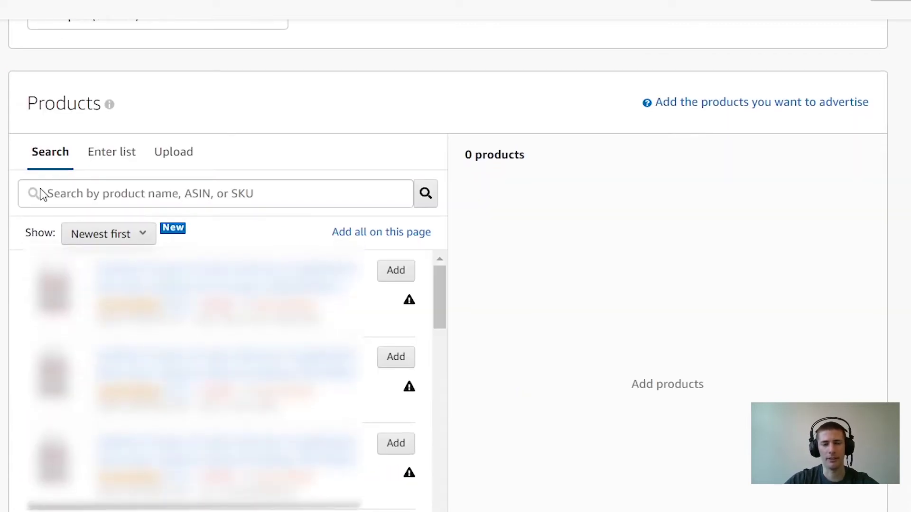
scroll(242, 235, "up", 3)
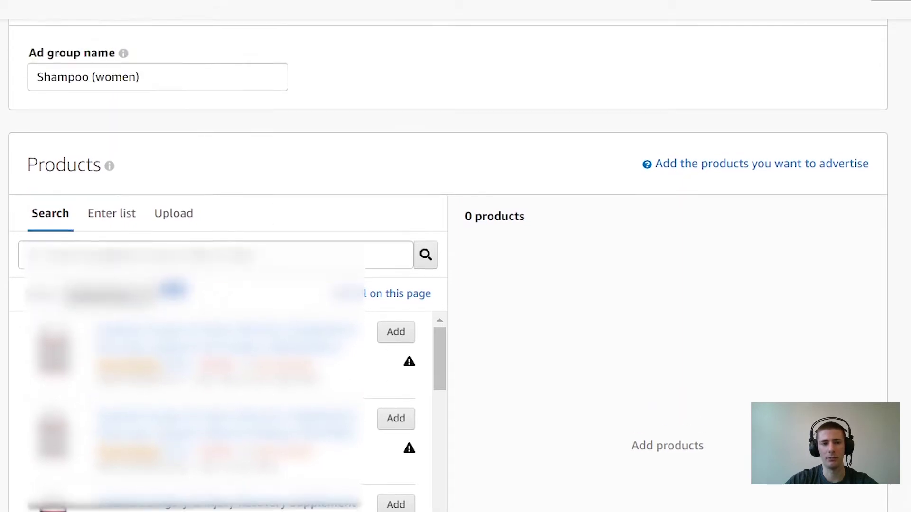
scroll(142, 230, "down", 3)
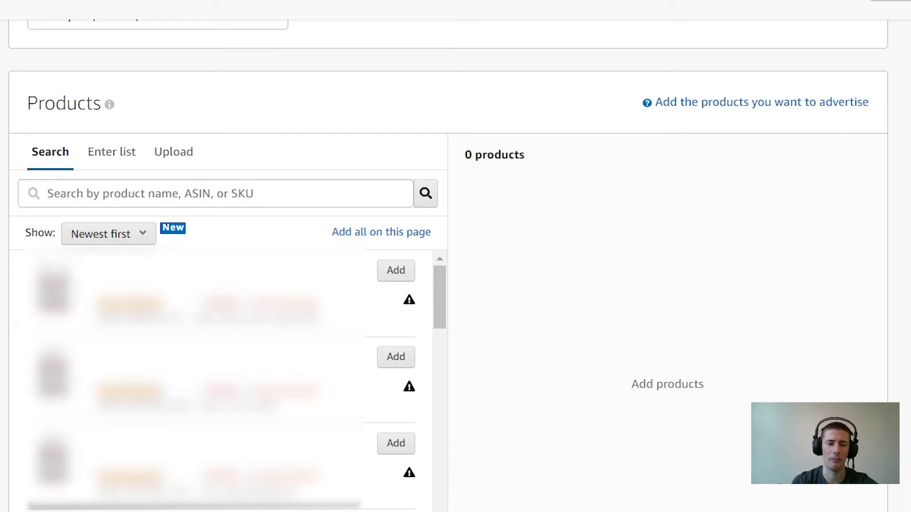
scroll(448, 266, "up", 1)
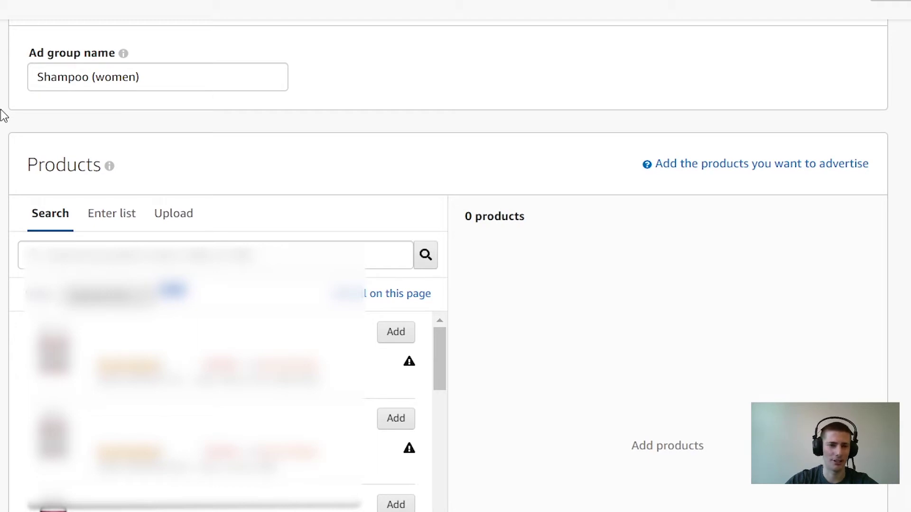
scroll(30, 179, "down", 10)
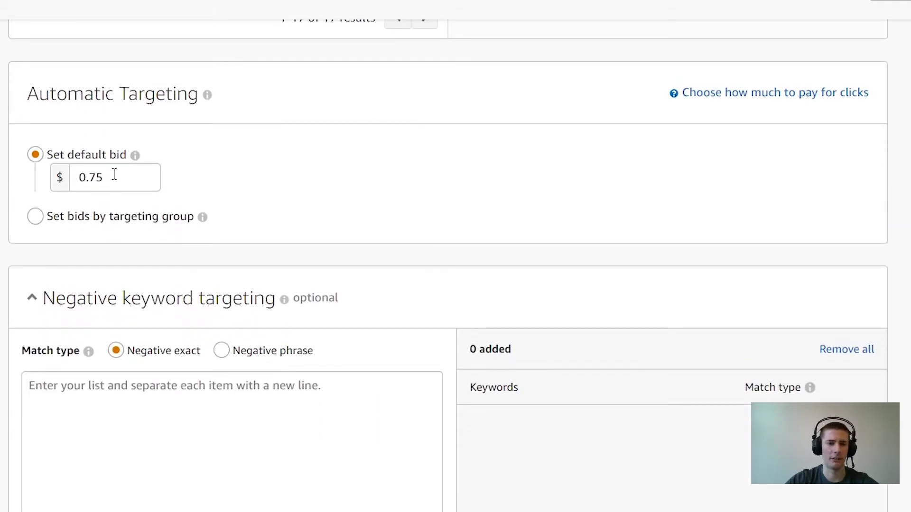
left_click(109, 157)
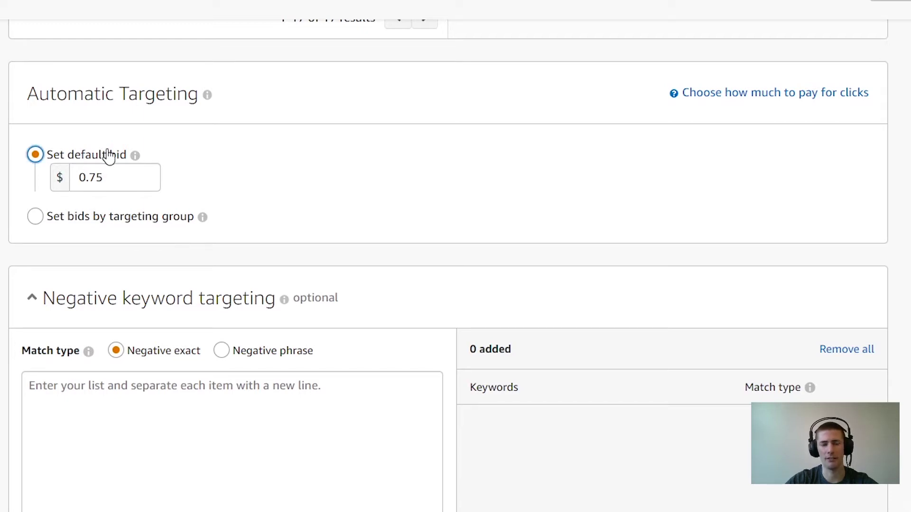
scroll(295, 169, "down", 10)
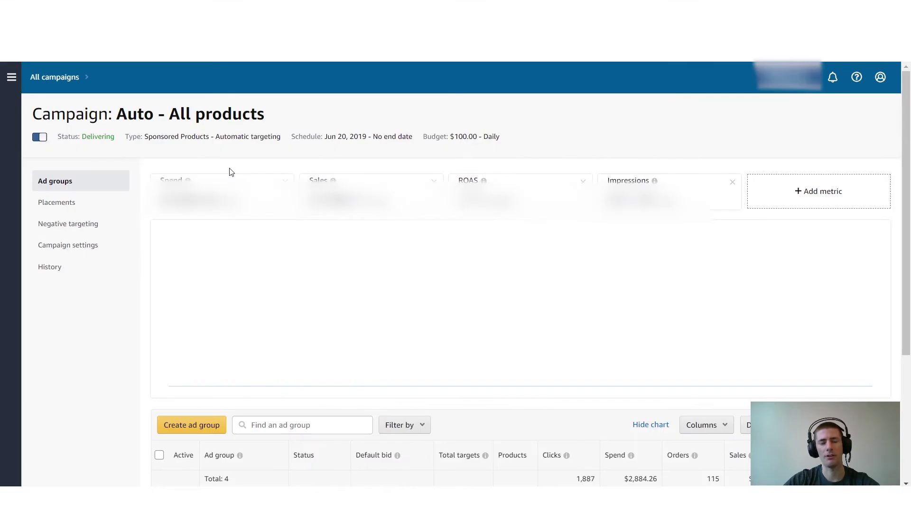
- Check the status details of the paused third ad group and the first ad group
scroll(242, 189, "down", 4)
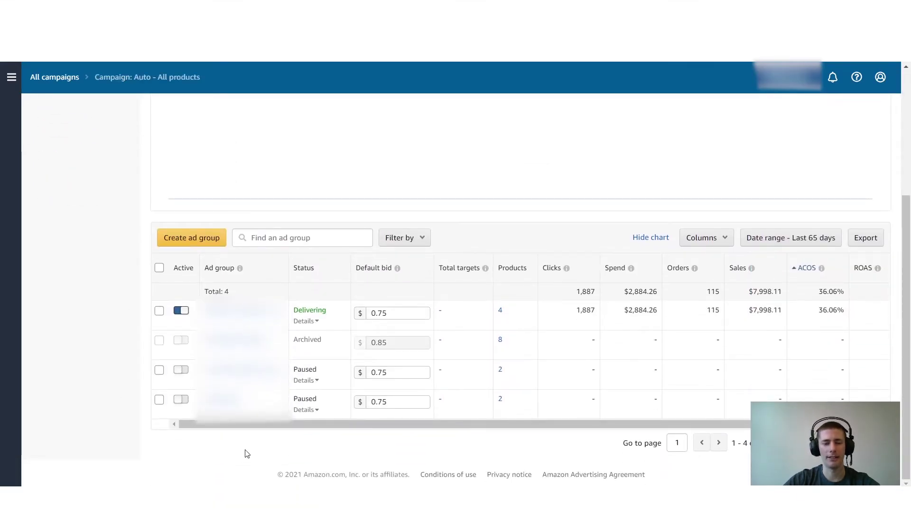
left_click(306, 380)
left_click(305, 322)
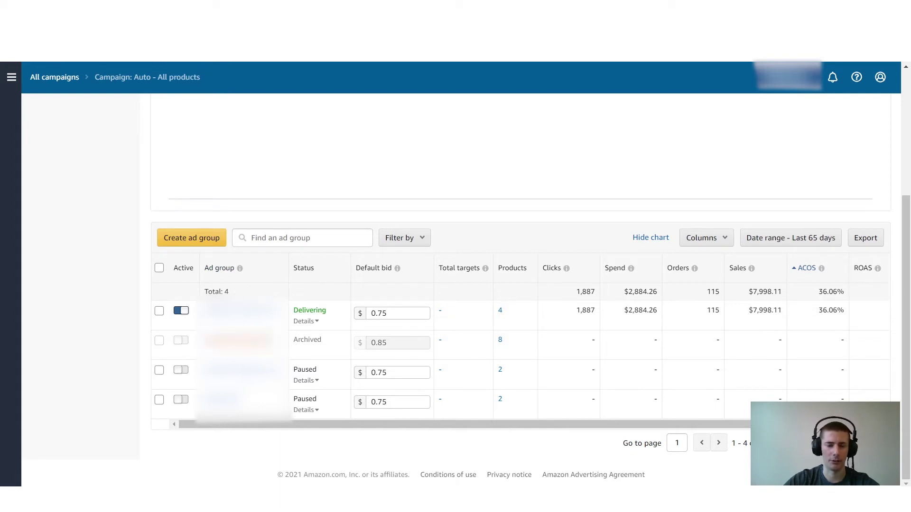
mouse_move(303, 382)
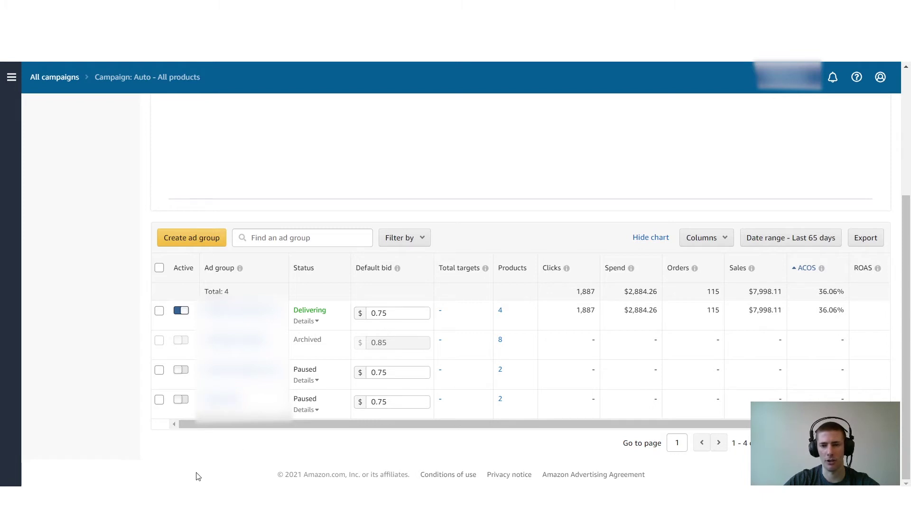
scroll(197, 474, "up", 4)
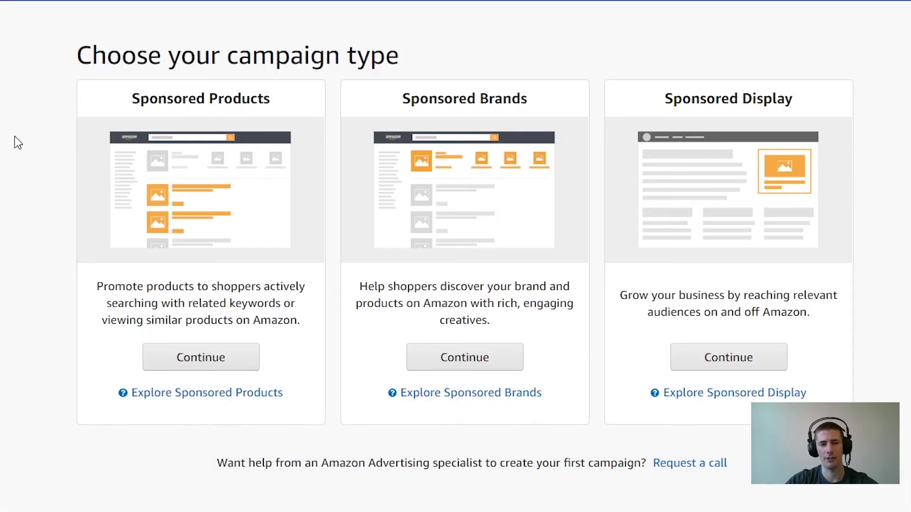
- Start a new Sponsored Products campaign named 'Manual - Shampoo (women)'
left_click(198, 365)
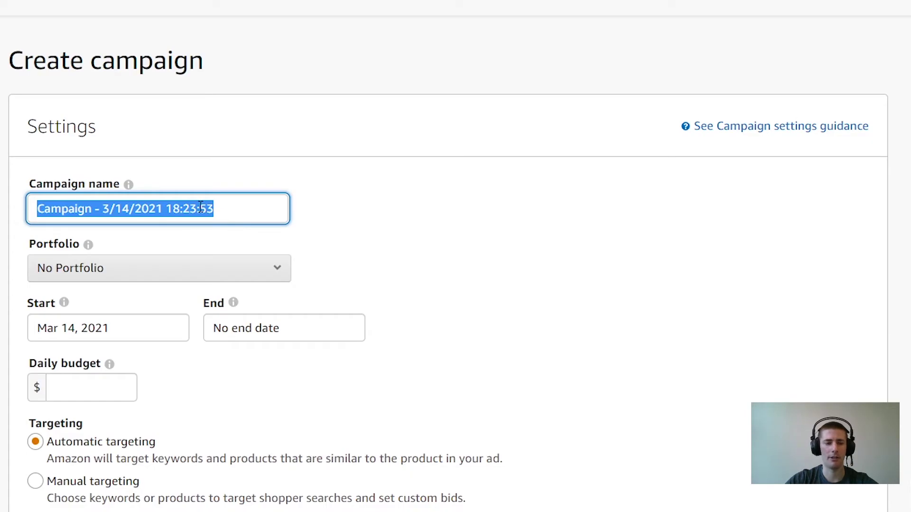
type("Man")
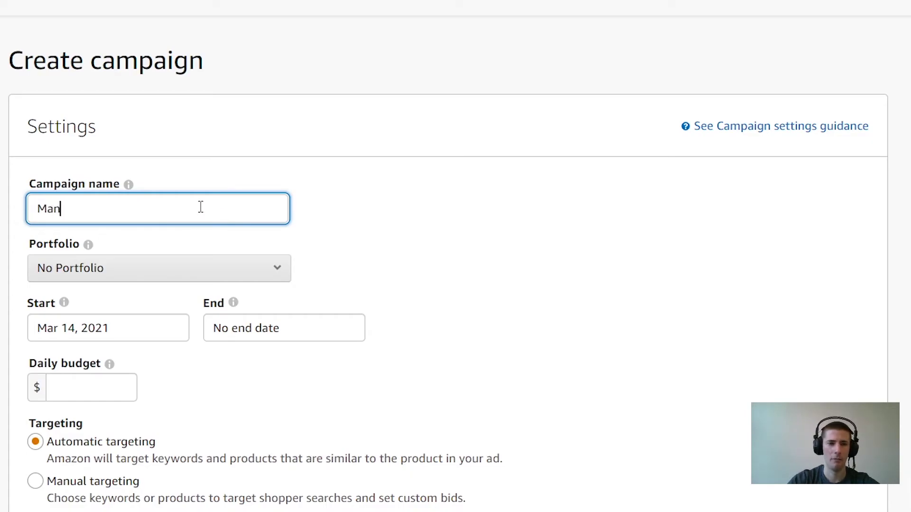
type("ual -")
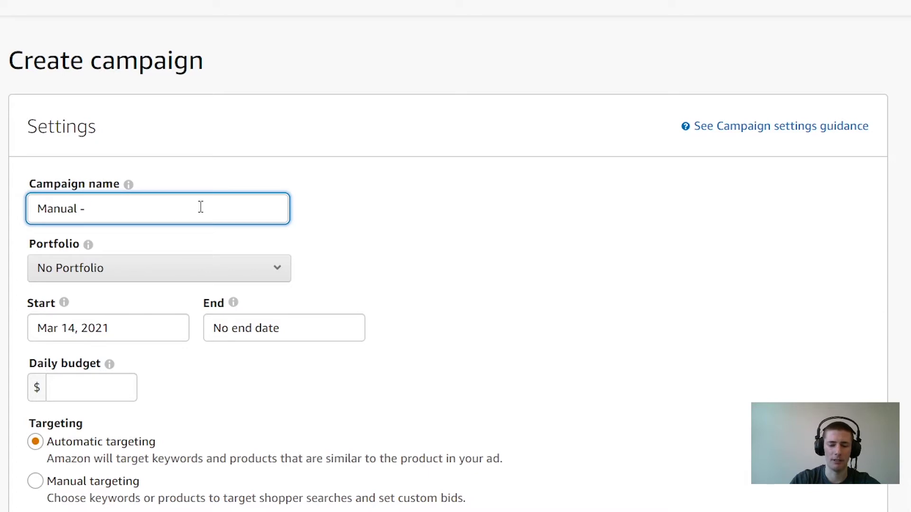
type("Sha")
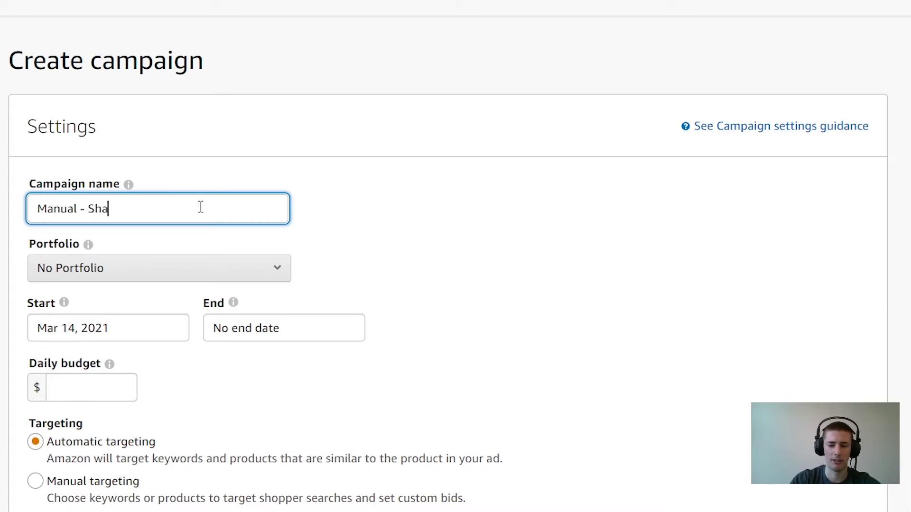
type("mpoo (")
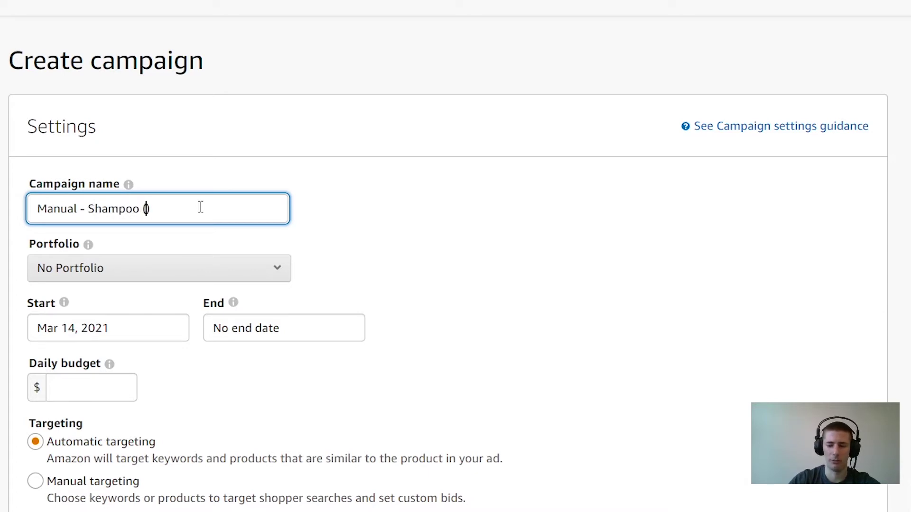
type("women)")
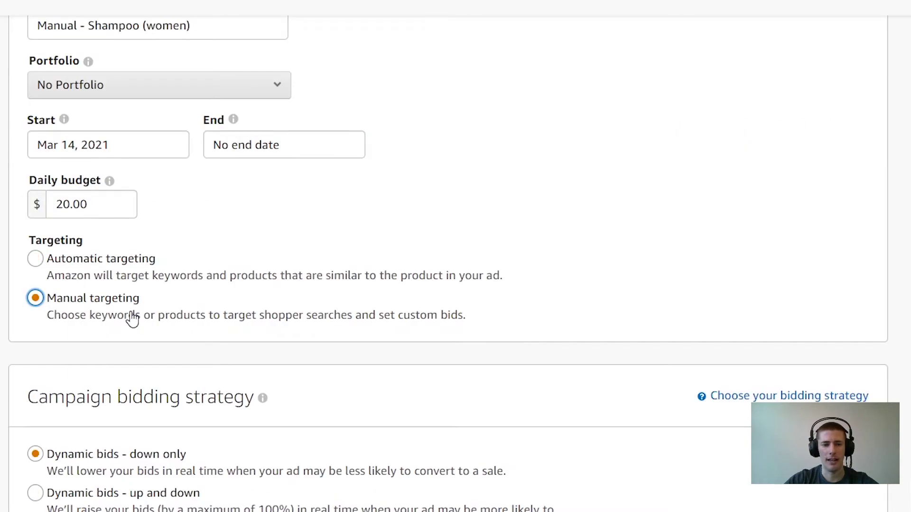
- Use Dynamic bids - down only and raise Top of search (first page) bids by 100%
scroll(494, 158, "down", 6)
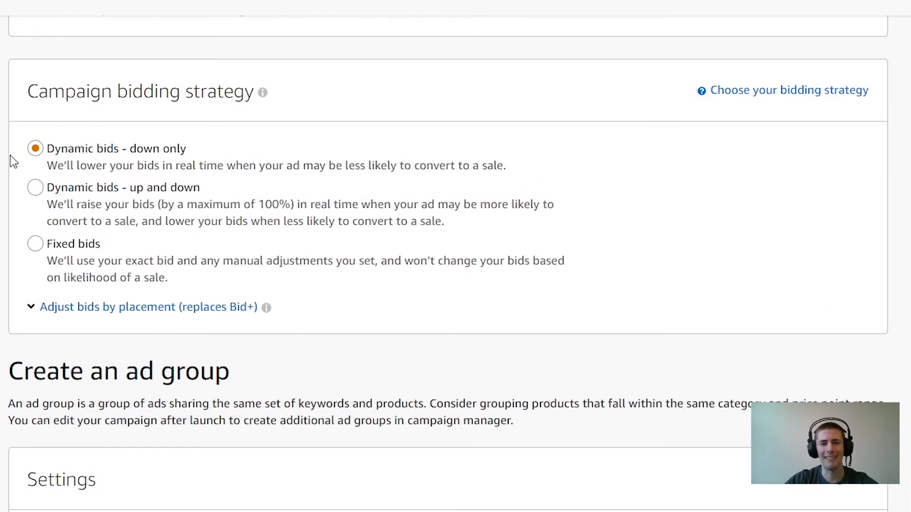
left_click(155, 173)
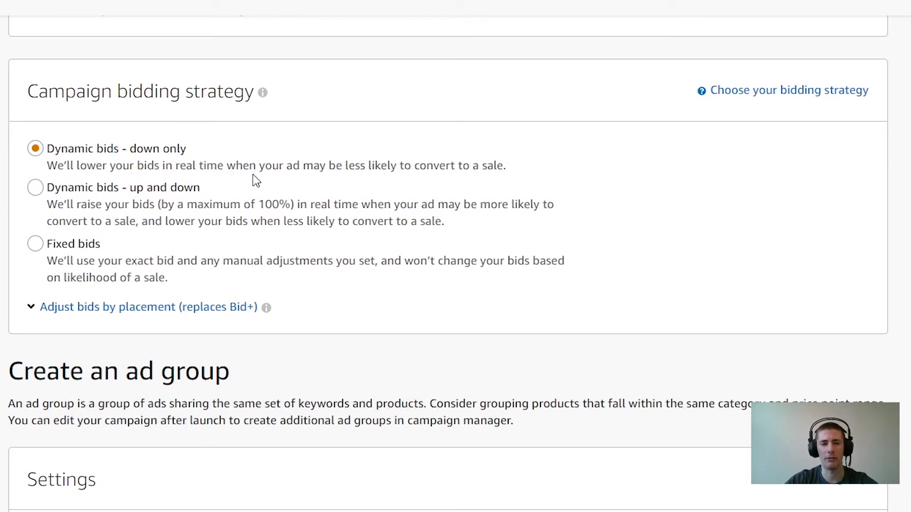
left_click(95, 307)
scroll(1, 334, "up", 5)
scroll(1, 335, "down", 4)
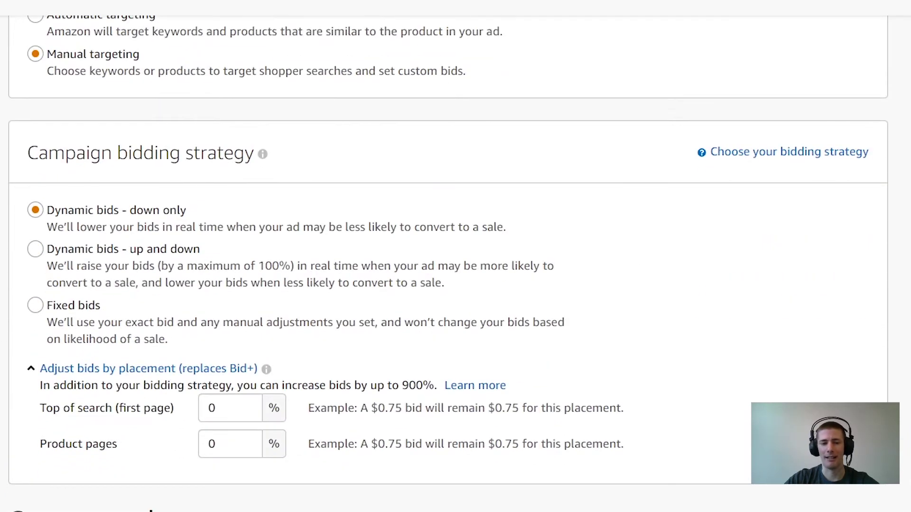
left_click(218, 408)
key("BackSpace")
type("199")
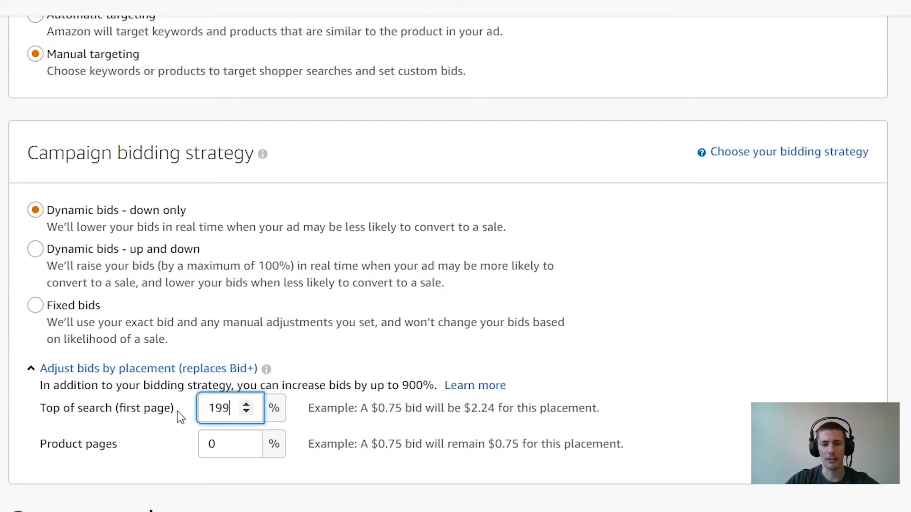
key("BackSpace")
key("BackSpace")
type("00")
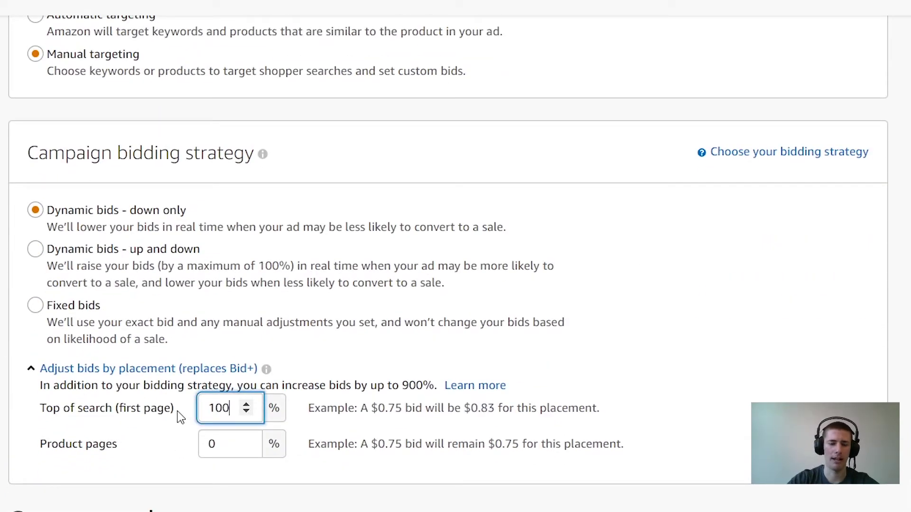
left_click(185, 415)
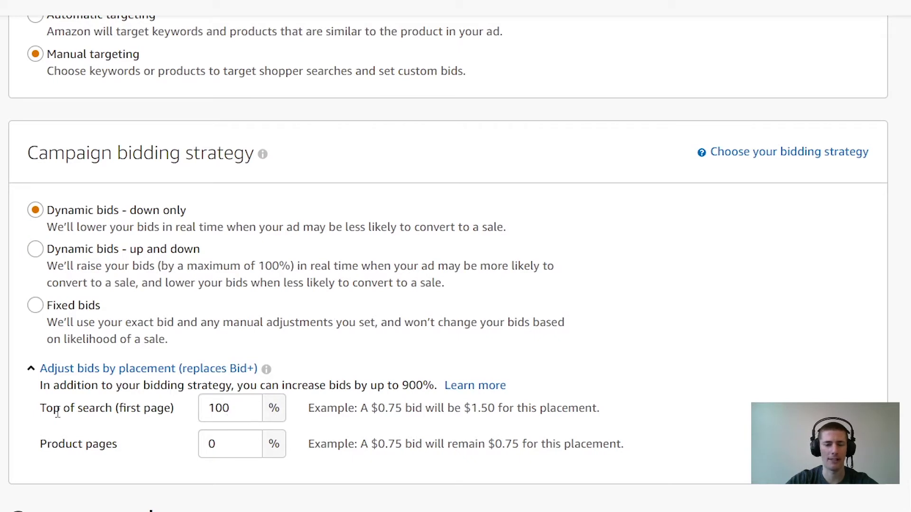
scroll(115, 398, "down", 10)
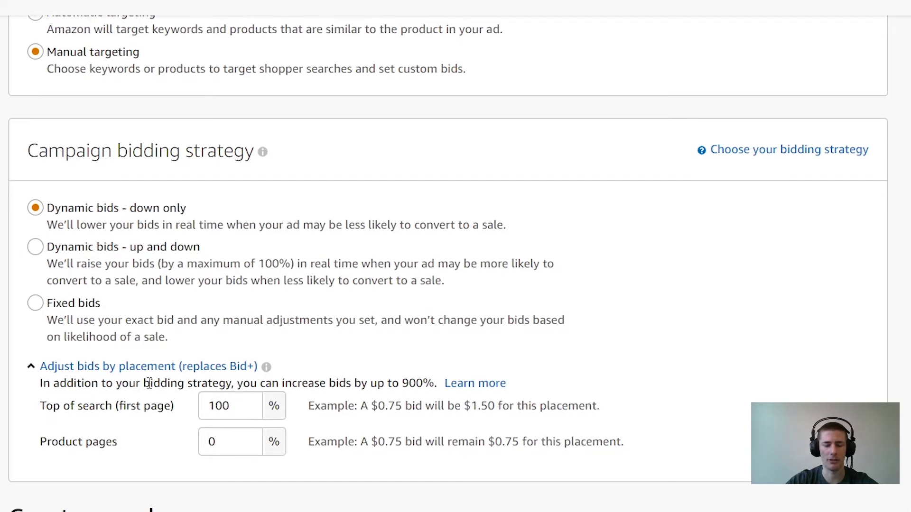
scroll(118, 97, "up", 1)
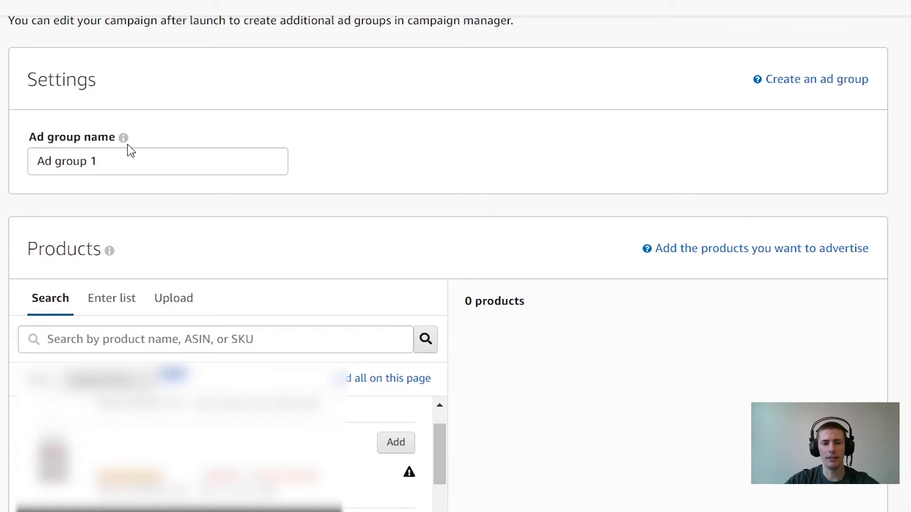
- Untick Phrase and Exact in the keyword match-type filter, leaving only Broad
left_click_drag(112, 162, 18, 144)
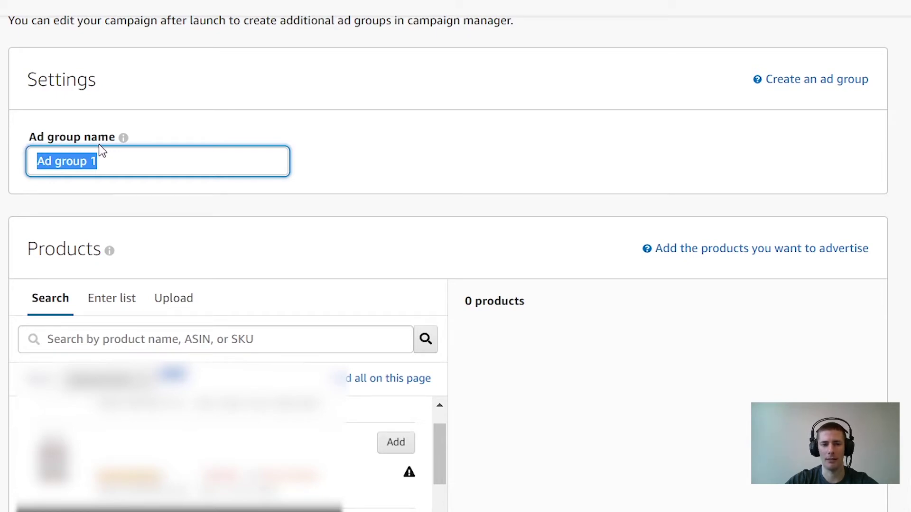
scroll(50, 190, "down", 15)
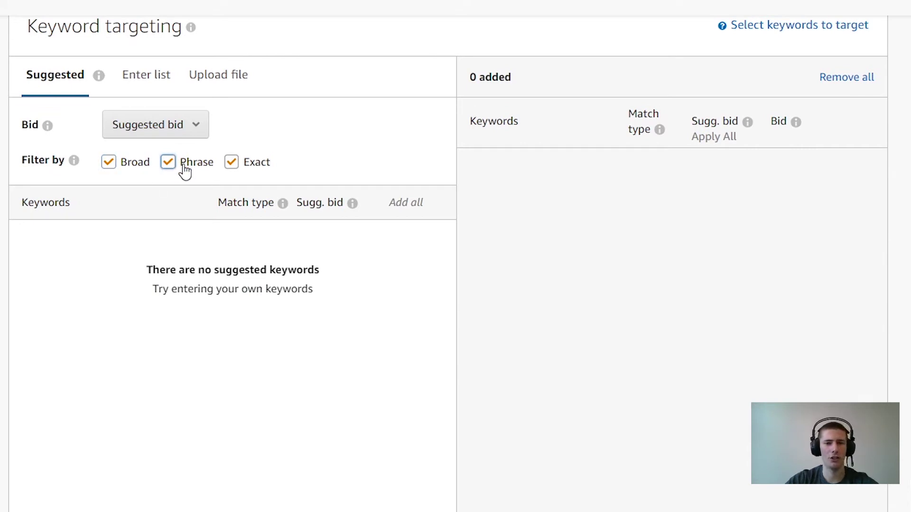
left_click(187, 164)
left_click(240, 163)
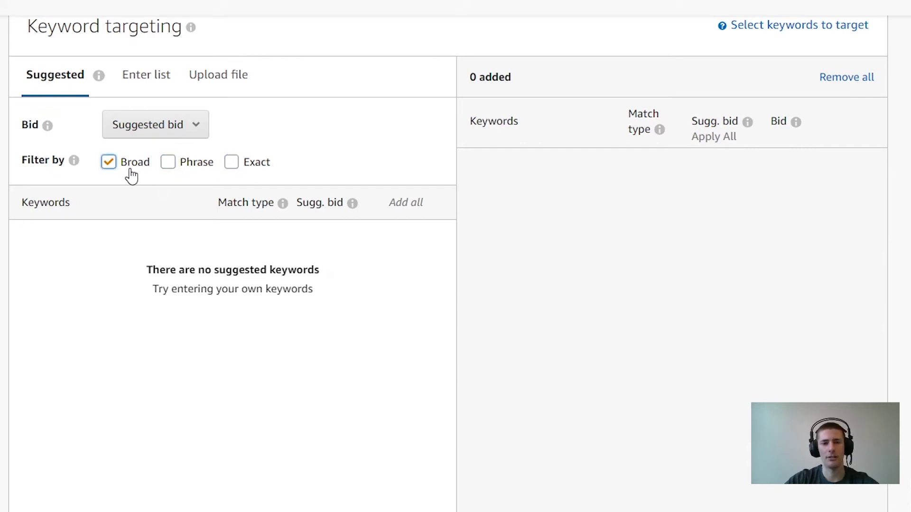
- Enter the custom keyword 'shampoo women' in the Enter list box
left_click(142, 78)
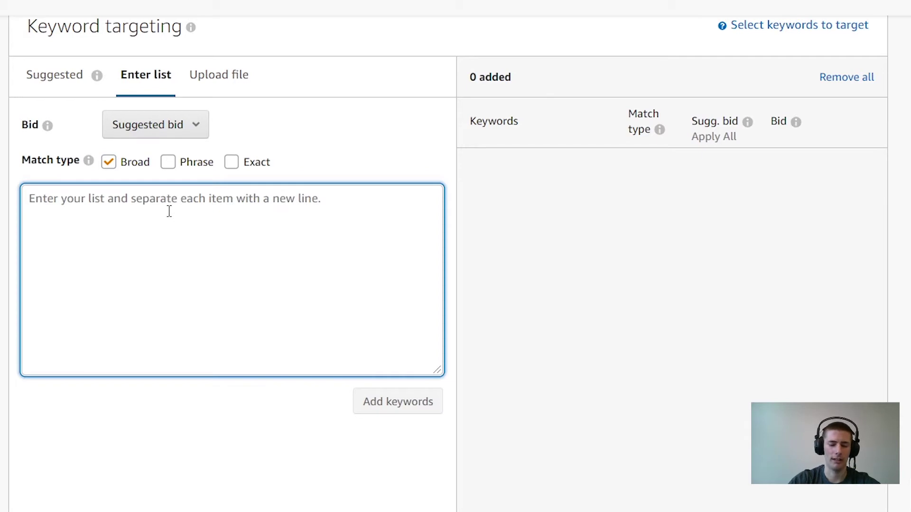
type("sham")
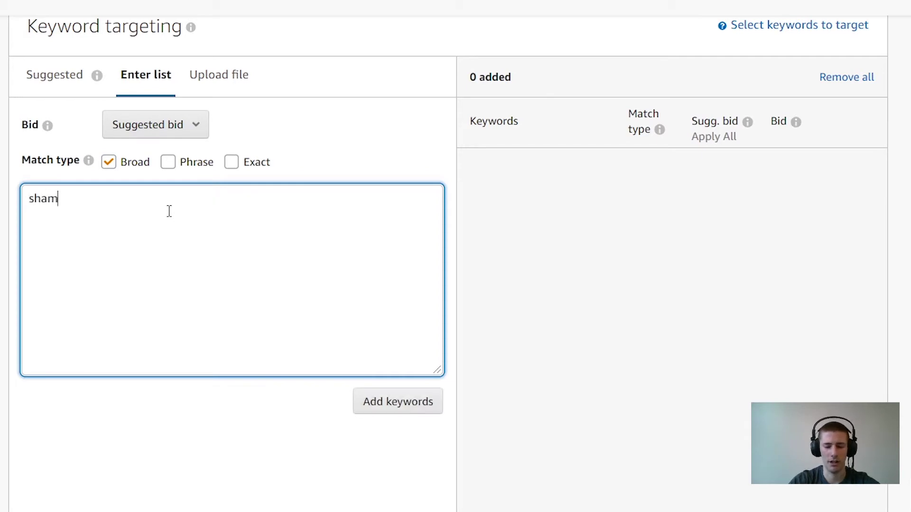
type("poo women")
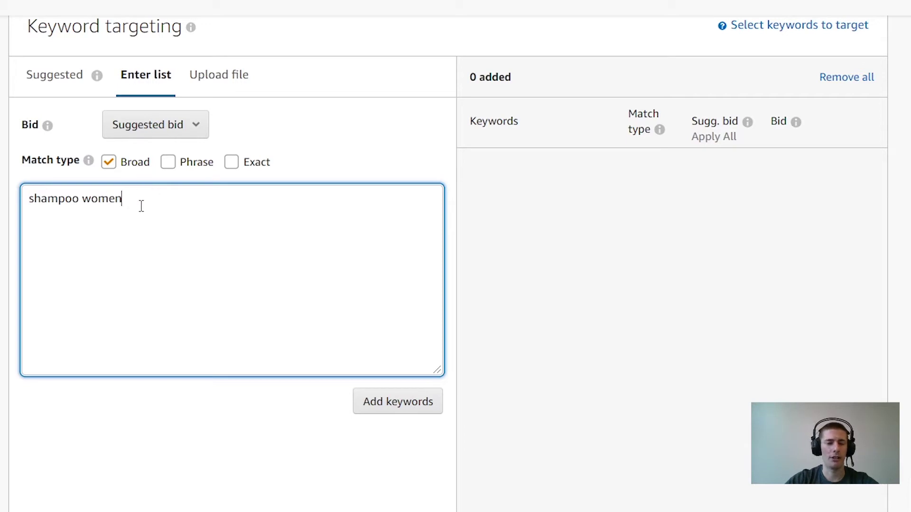
left_click_drag(141, 204, 35, 207)
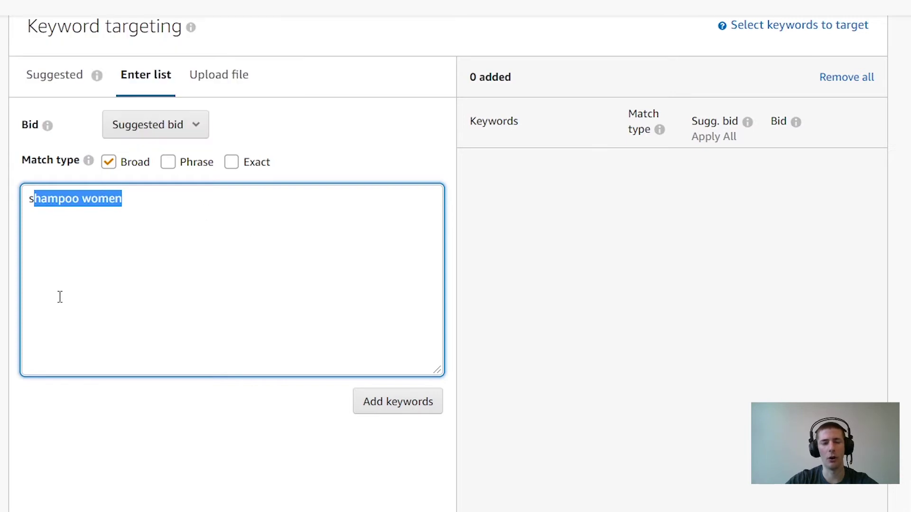
left_click(197, 206)
left_click_drag(177, 198, 11, 195)
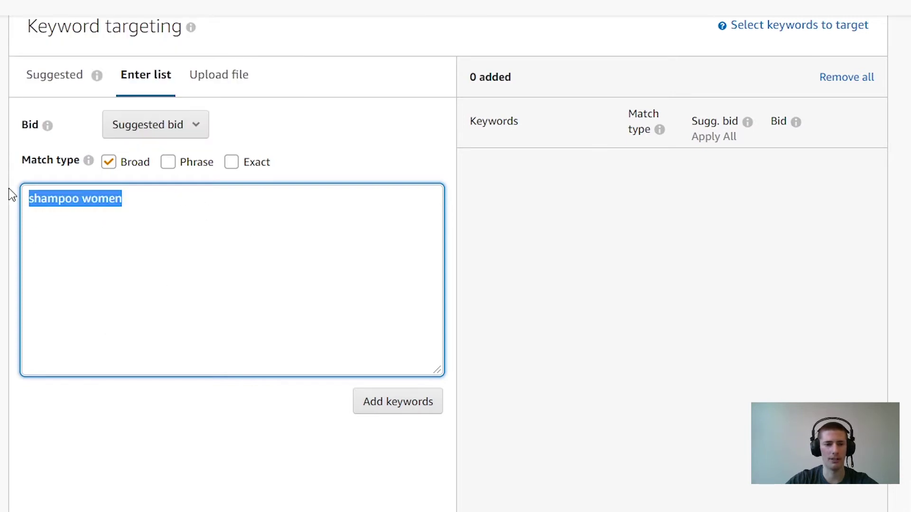
- Change the keyword's match type to Exact, unticking Broad and Phrase
left_click(170, 173)
left_click(126, 169)
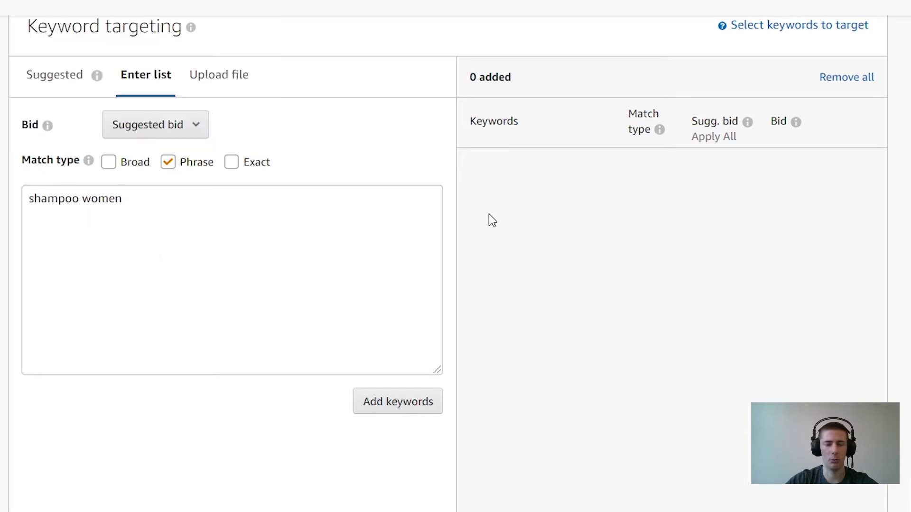
left_click_drag(30, 198, 132, 197)
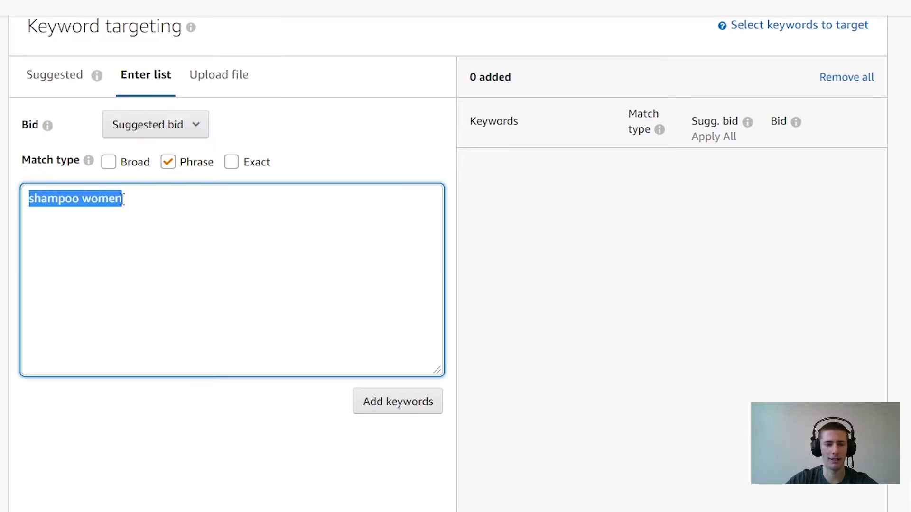
left_click(131, 209)
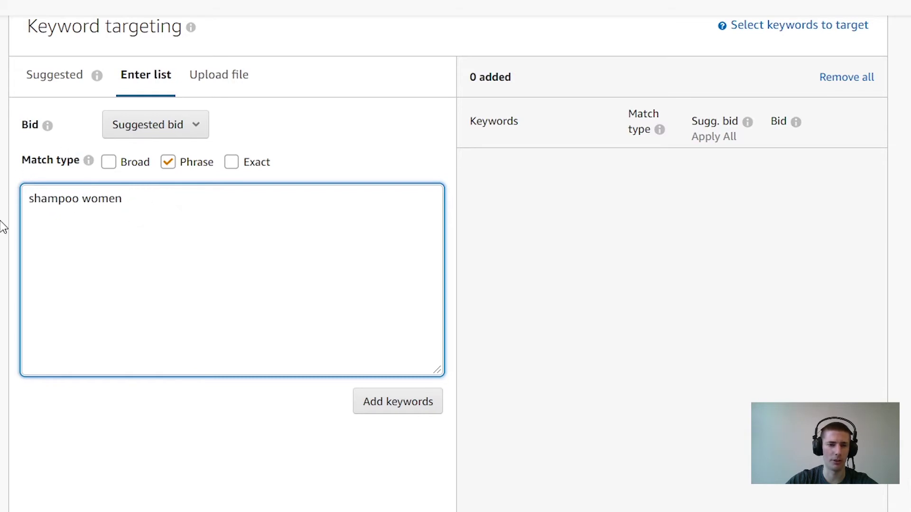
left_click(231, 162)
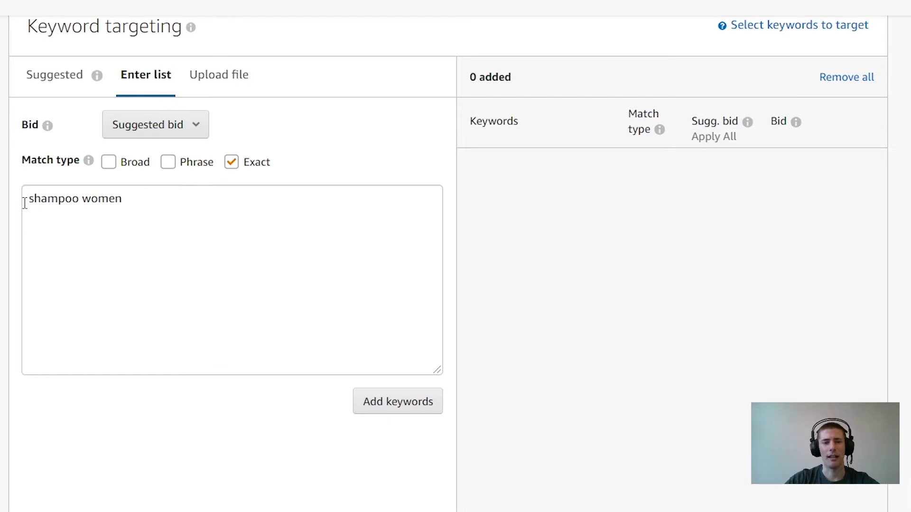
left_click_drag(26, 203, 158, 198)
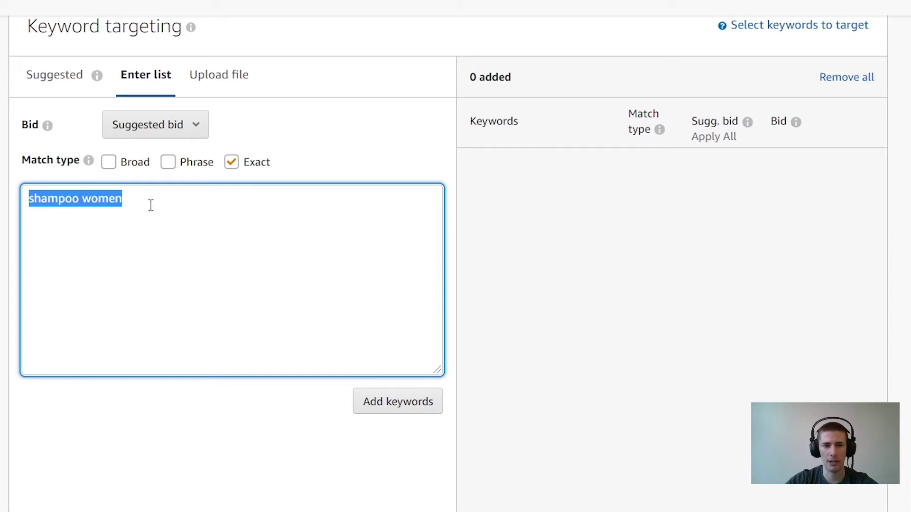
left_click(229, 173)
left_click_drag(132, 198, 26, 199)
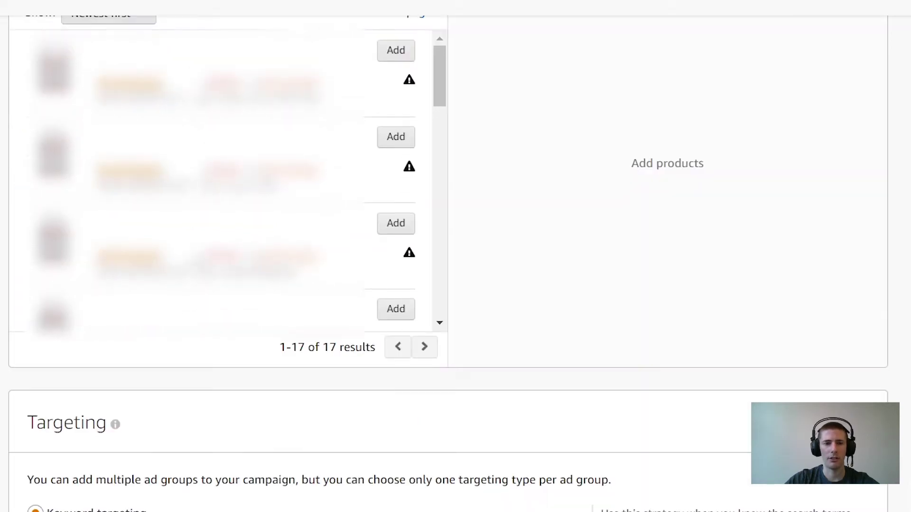
- Replace the default ad group name 'Ad group 1' with the 'Exact match' suggestion
scroll(626, 284, "up", 12)
scroll(357, 297, "down", 3)
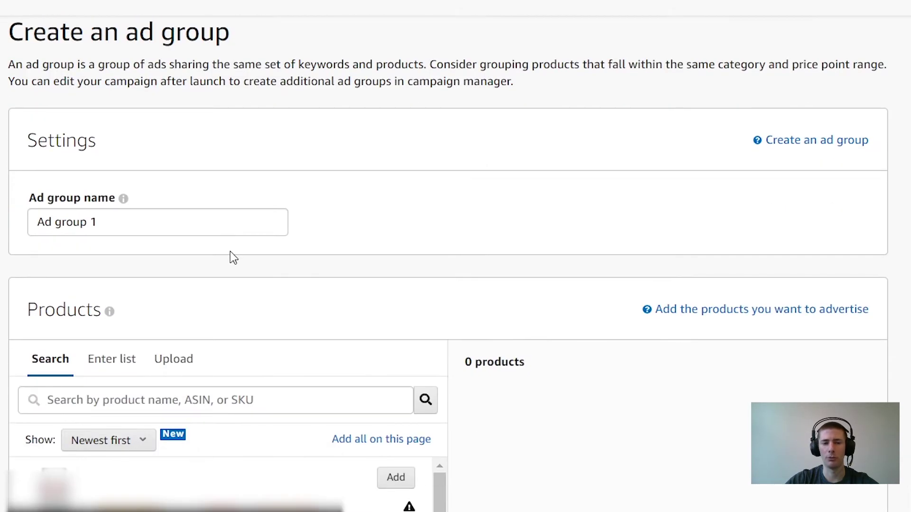
triple_click(138, 228)
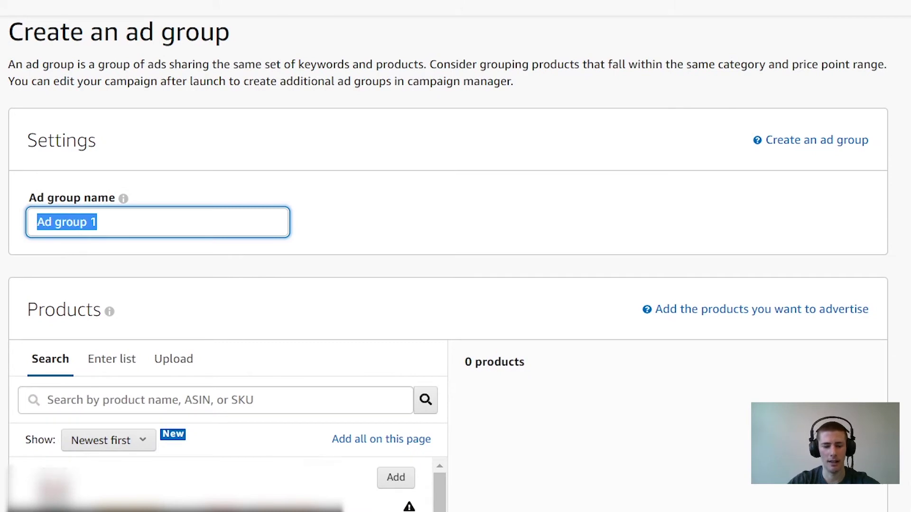
type("Exa")
key("Down")
key("Return")
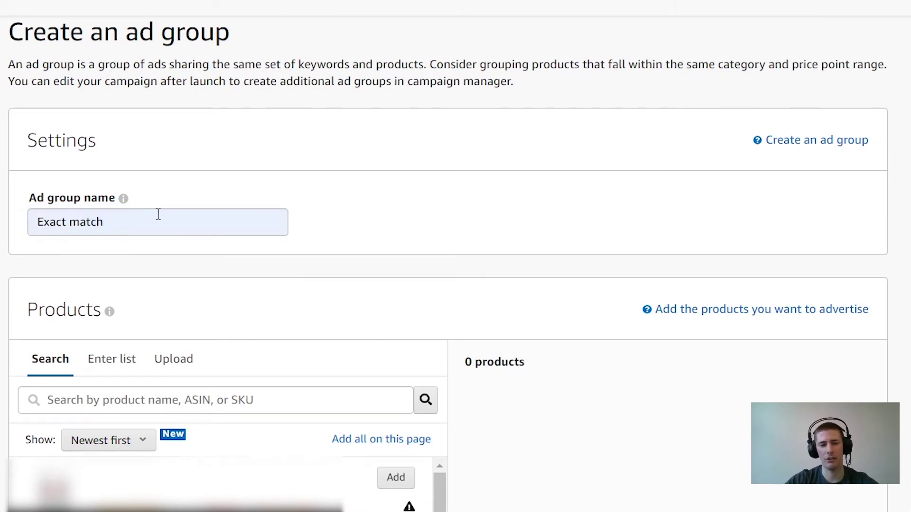
- Check the campaign name's 'Shampoo (women)' part and select the 'shampoo women' custom keyword
scroll(158, 214, "down", 1)
scroll(227, 475, "down", 1)
scroll(427, 284, "up", 2)
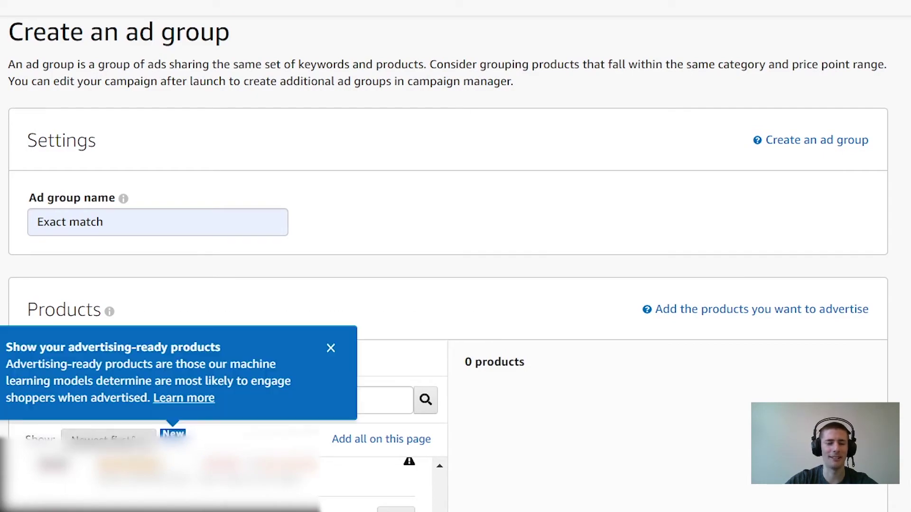
scroll(444, 265, "up", 8)
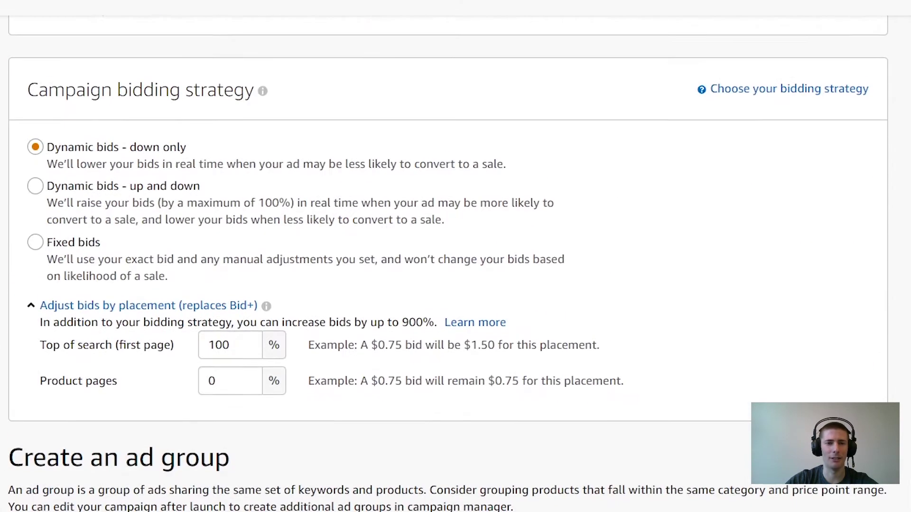
scroll(444, 266, "up", 10)
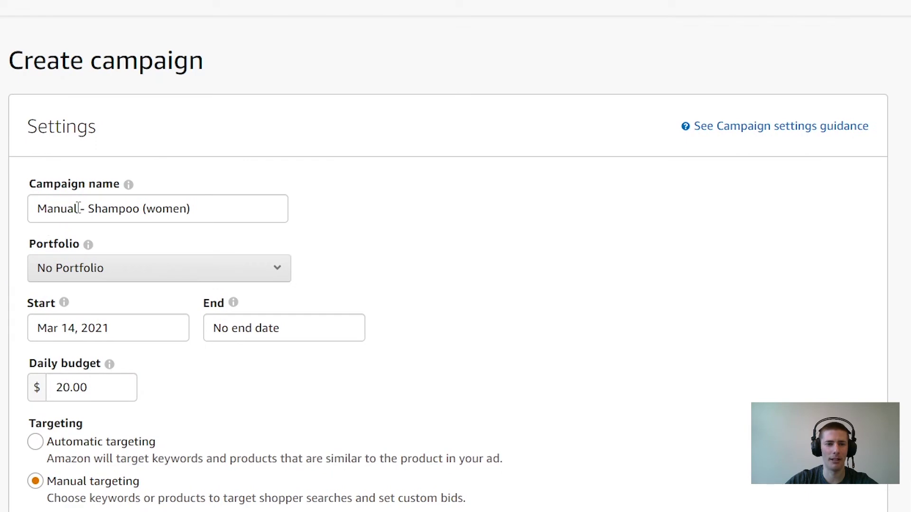
left_click_drag(105, 209, 195, 218)
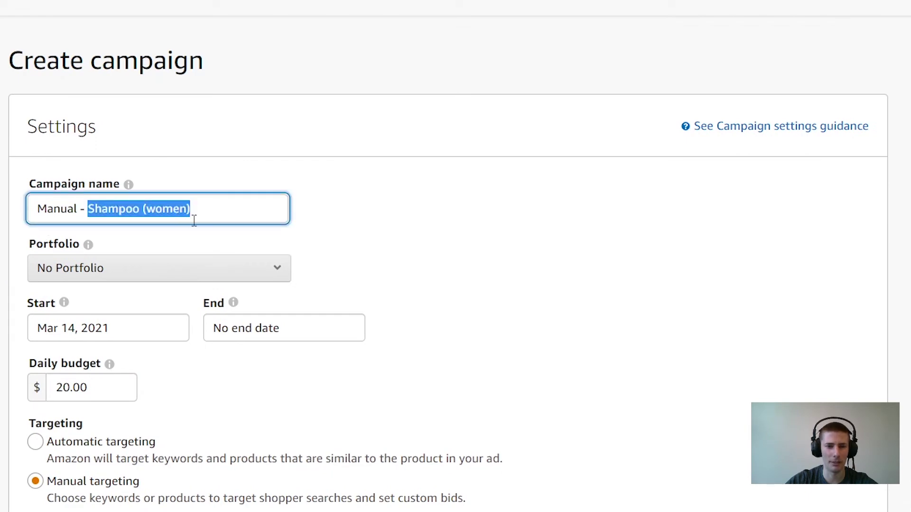
left_click(9, 249)
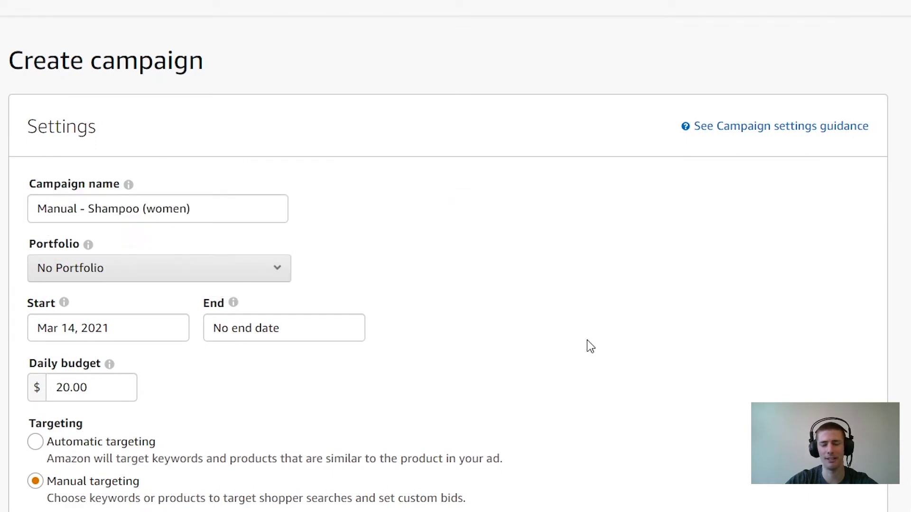
scroll(7, 235, "down", 15)
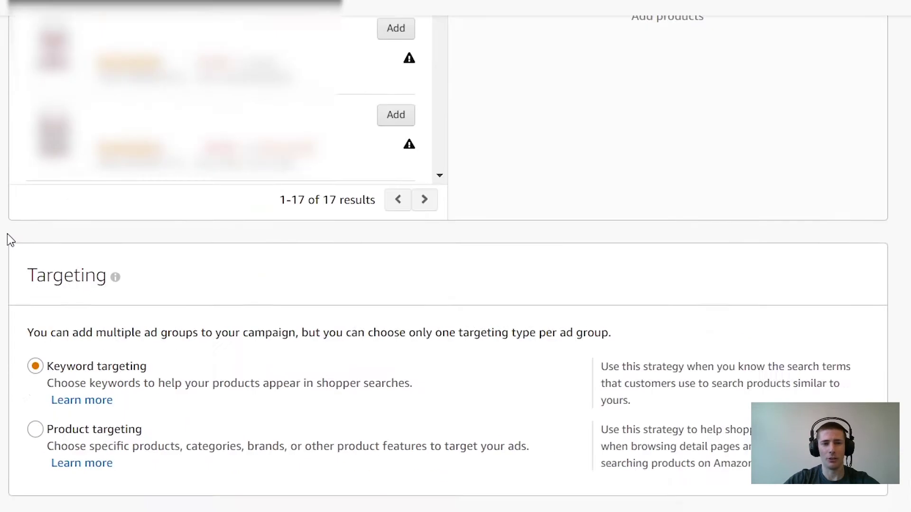
scroll(7, 235, "up", 5)
scroll(78, 370, "down", 15)
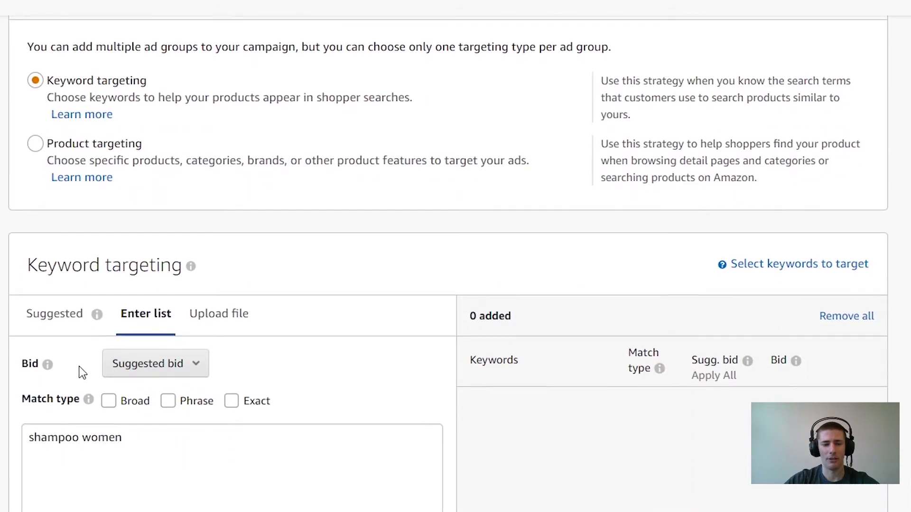
left_click_drag(155, 346, 27, 323)
- Set Exact match and add 'shampoo women' to the targeted keywords
left_click(240, 287)
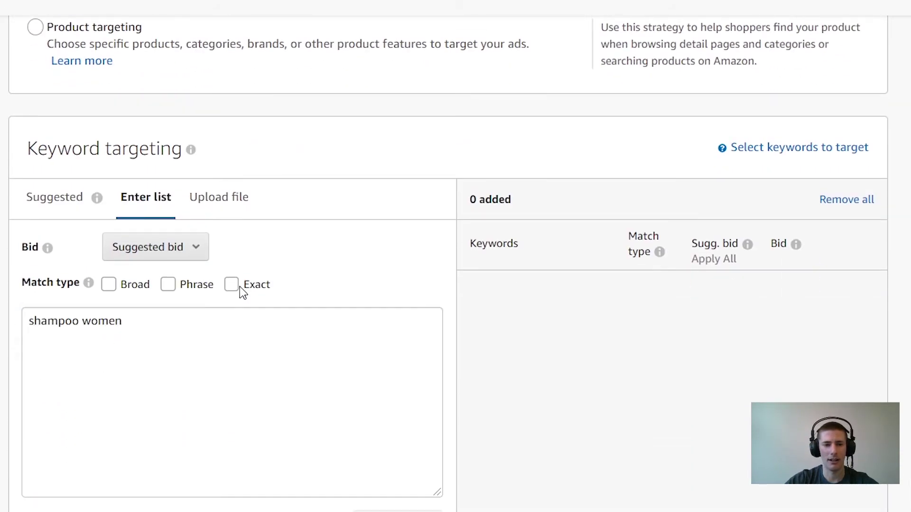
left_click_drag(137, 332, 31, 326)
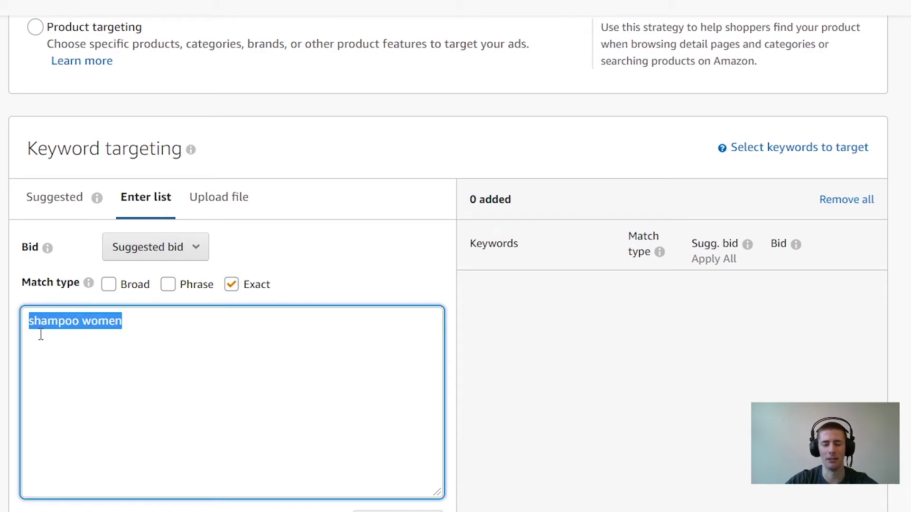
left_click(84, 336)
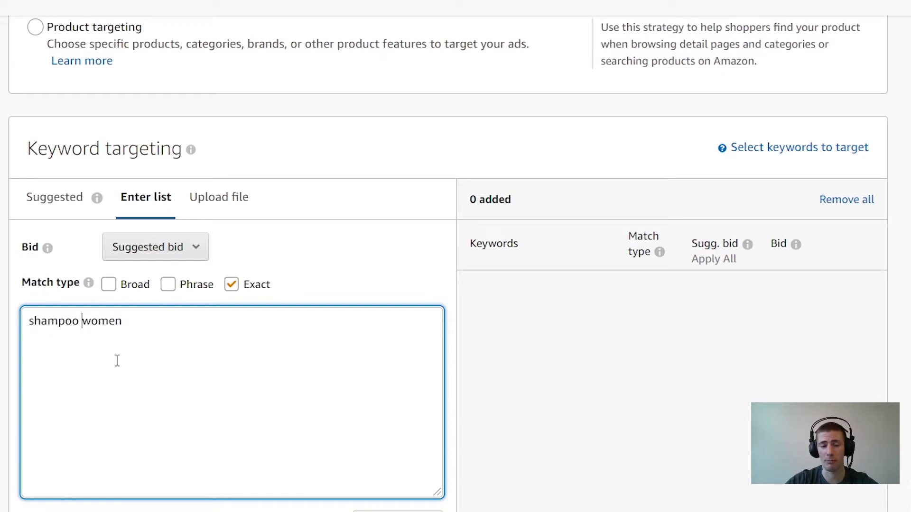
left_click(141, 327)
left_click_drag(141, 327, 31, 342)
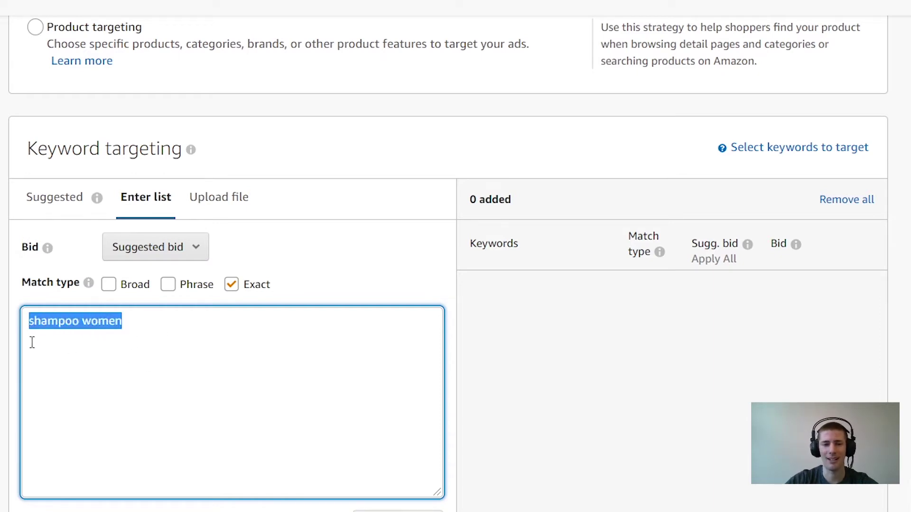
left_click(156, 377)
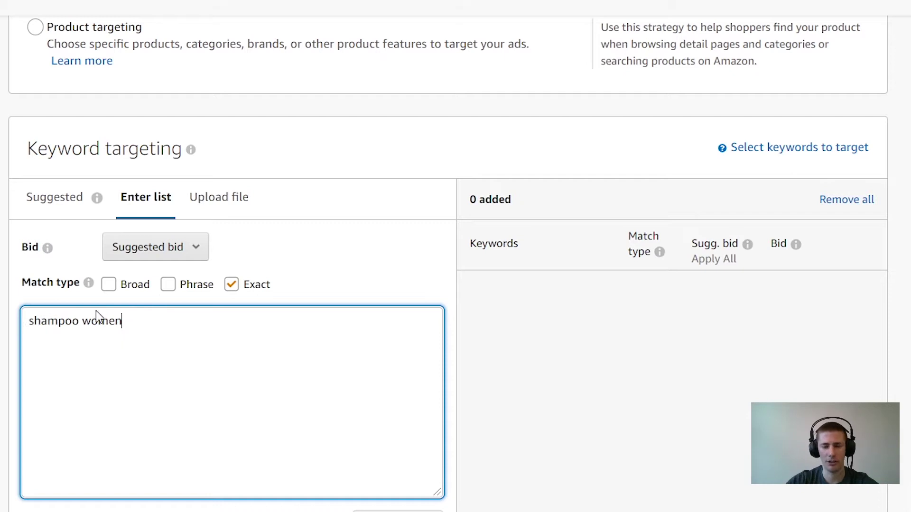
left_click_drag(146, 327, 29, 323)
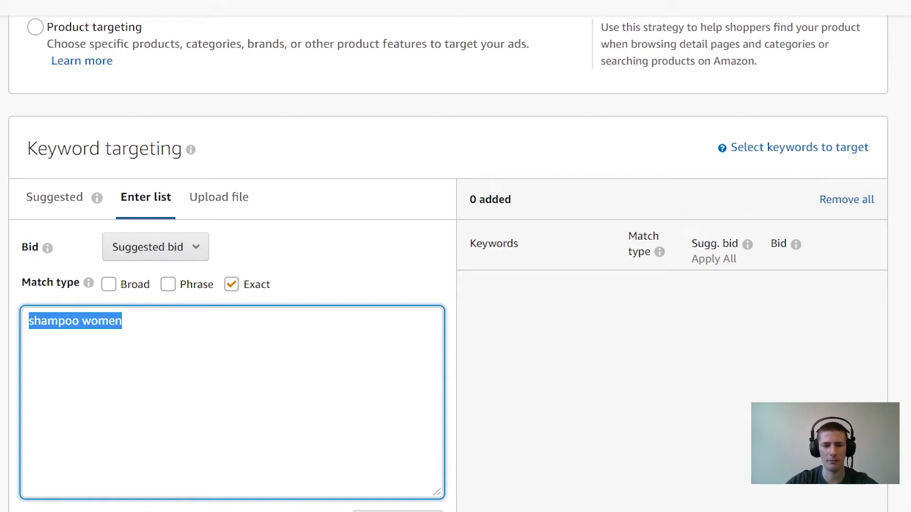
left_click(398, 510)
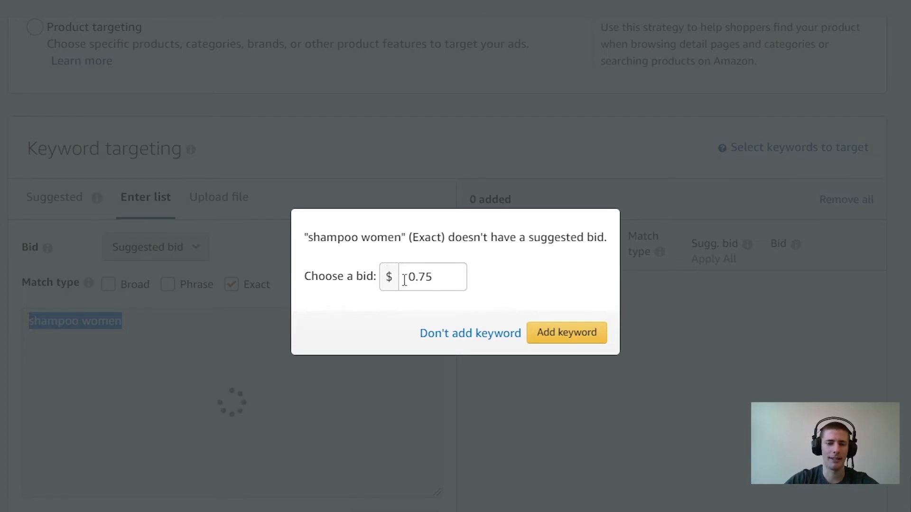
- Replace the 0.75 default bid with 2 and add the keyword
left_click_drag(453, 278, 323, 249)
type("24")
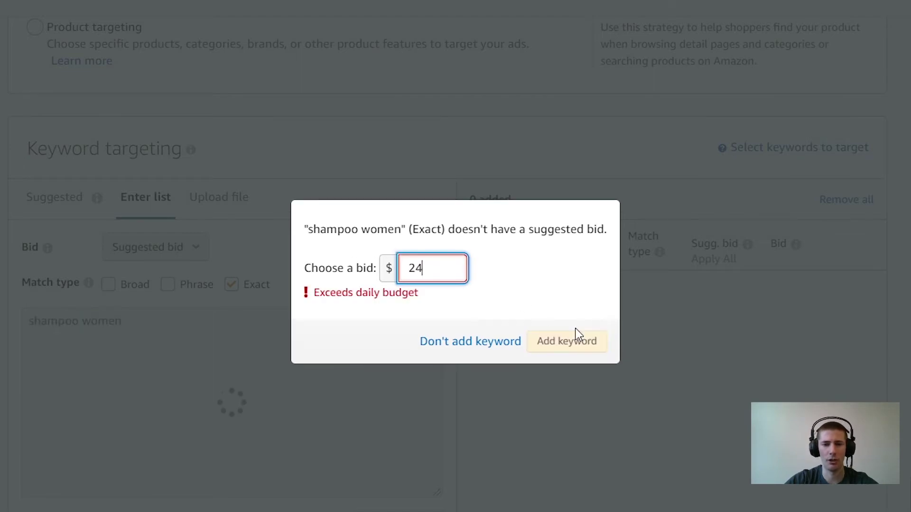
left_click(575, 332)
scroll(542, 313, "down", 15)
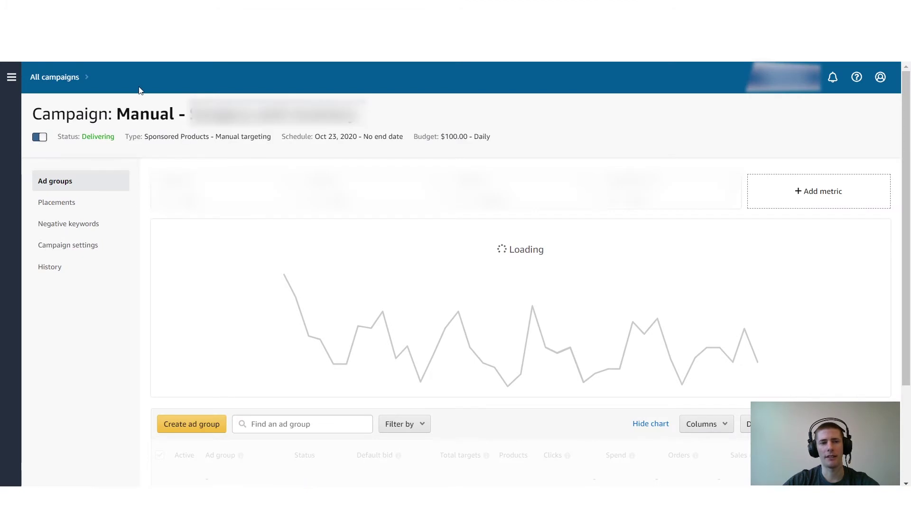
- Open the Branded ad group's keyword targeting and bring up the Add keywords form
scroll(236, 128, "down", 5)
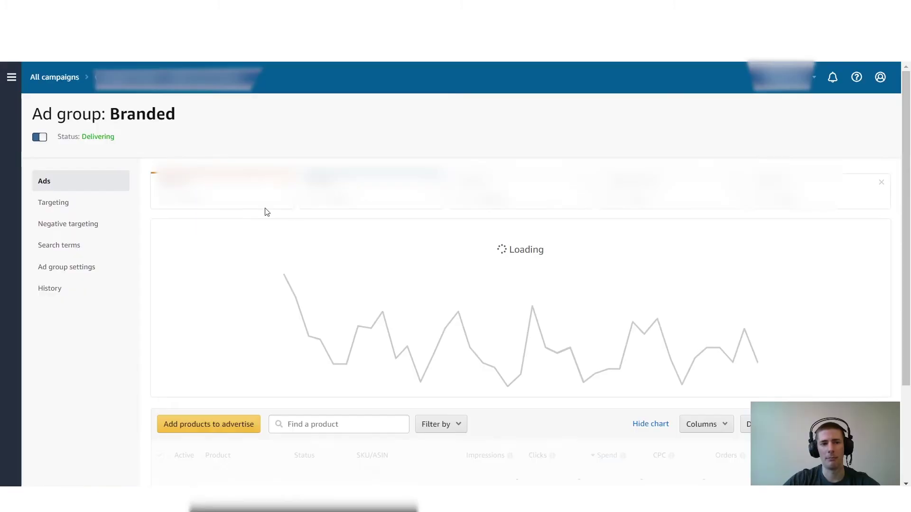
scroll(222, 209, "down", 5)
scroll(225, 216, "up", 5)
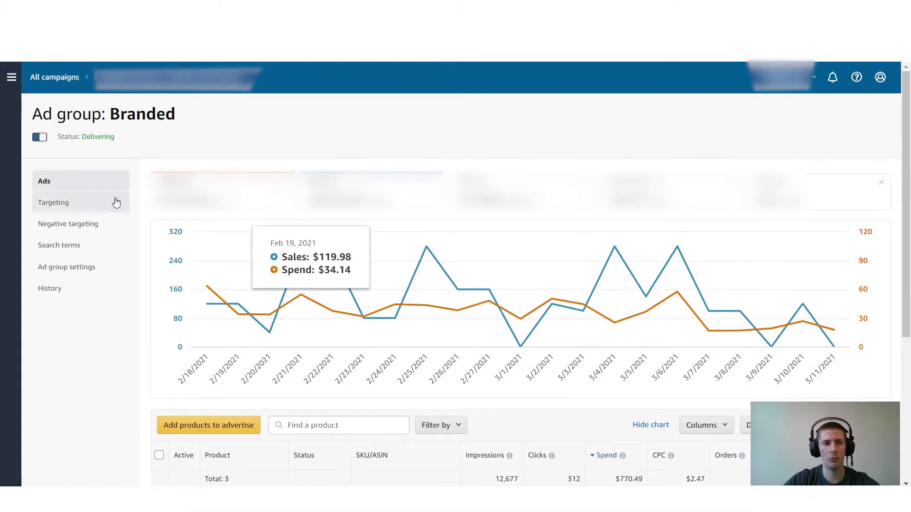
left_click(95, 203)
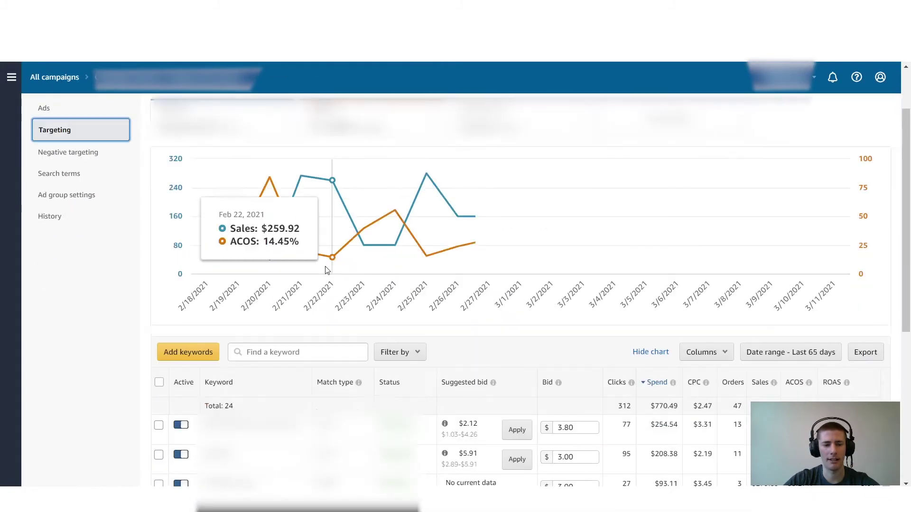
scroll(175, 209, "down", 5)
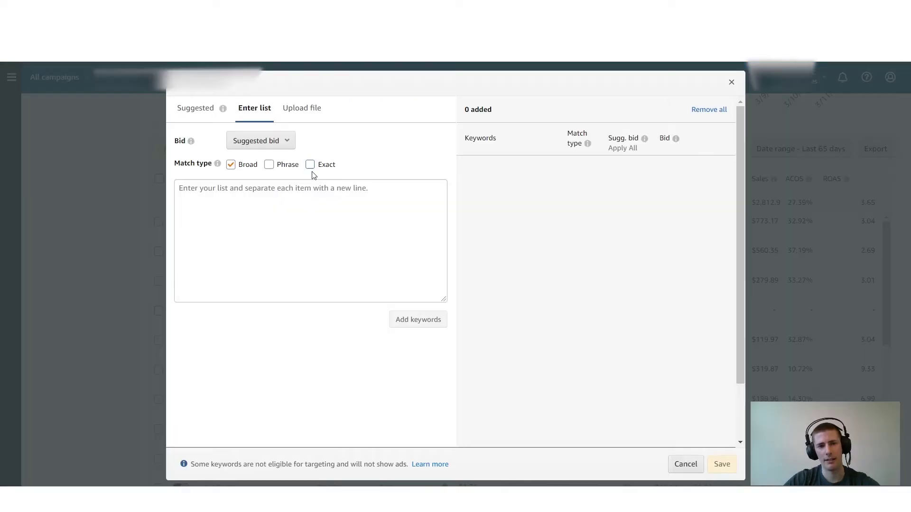
left_click(278, 206)
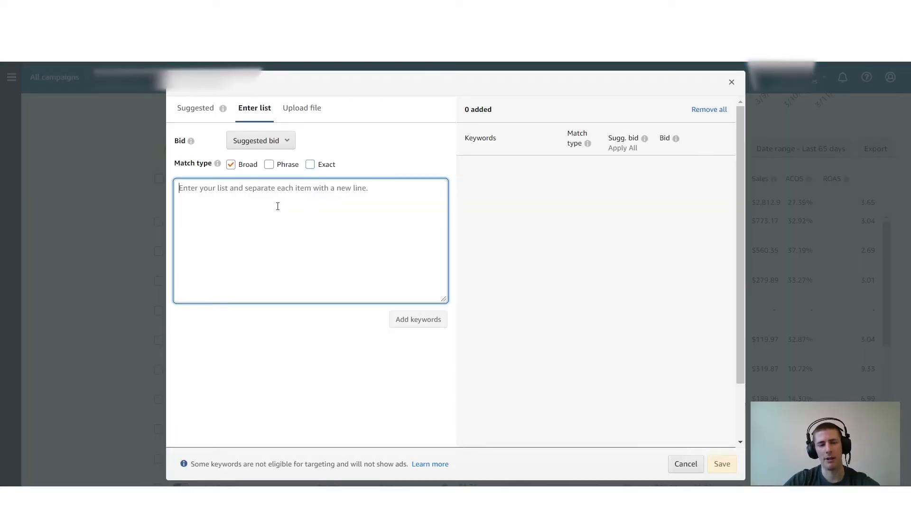
- Add the 'alberto c' keywords to the list and set both bids to 4.00
type("al")
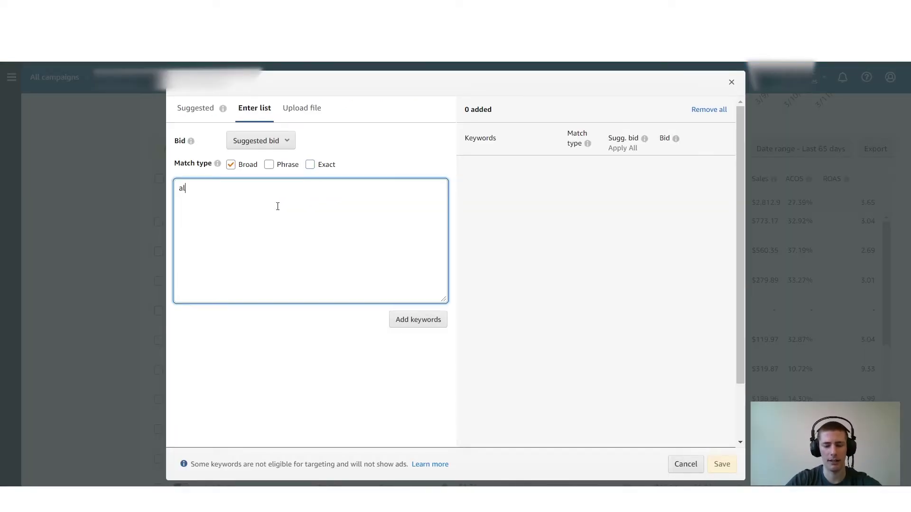
type("berto carniel")
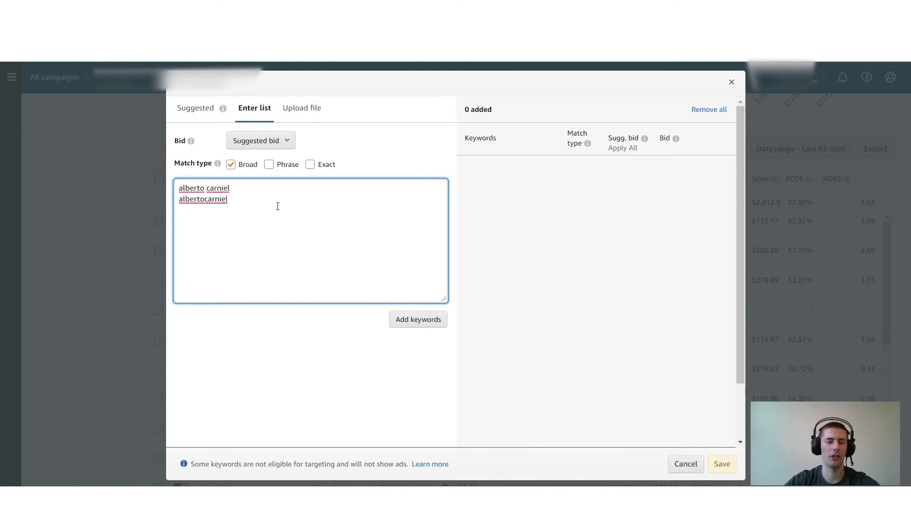
left_click(418, 320)
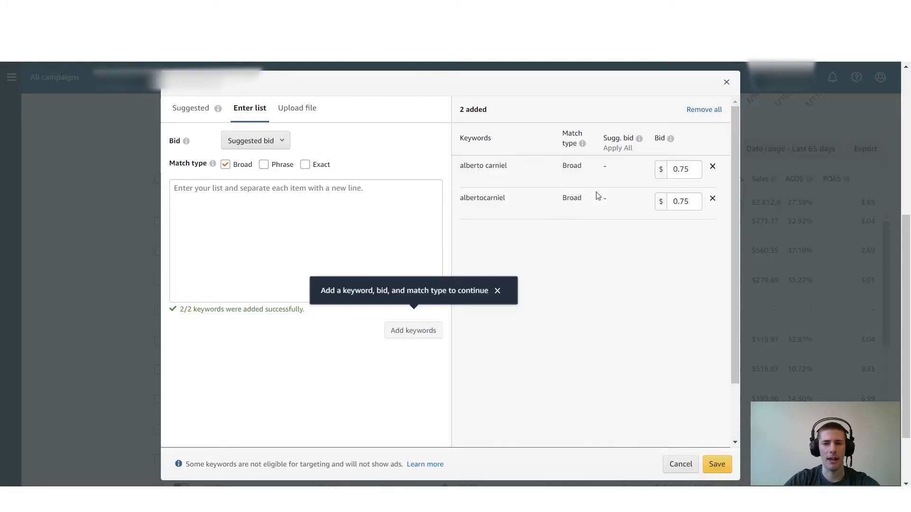
left_click_drag(697, 171, 647, 175)
type("4")
left_click(694, 203)
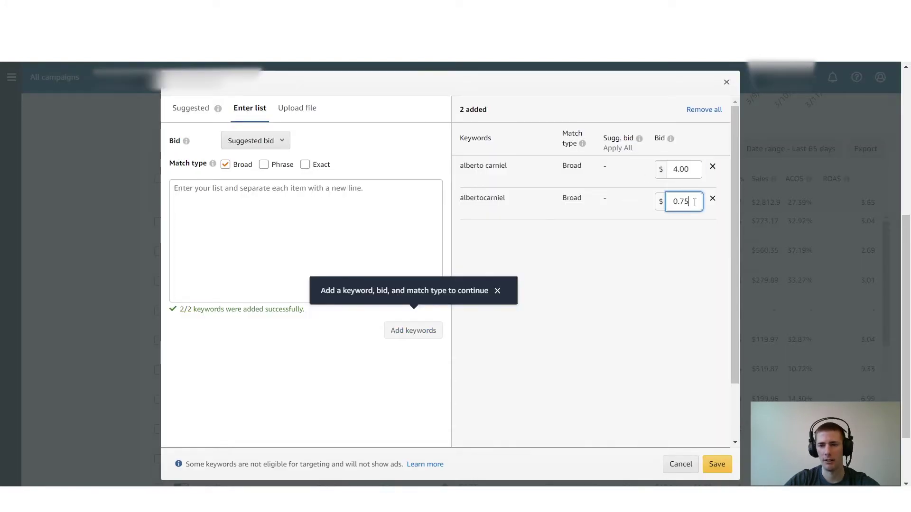
double_click(694, 202)
type("4.00")
key("Return")
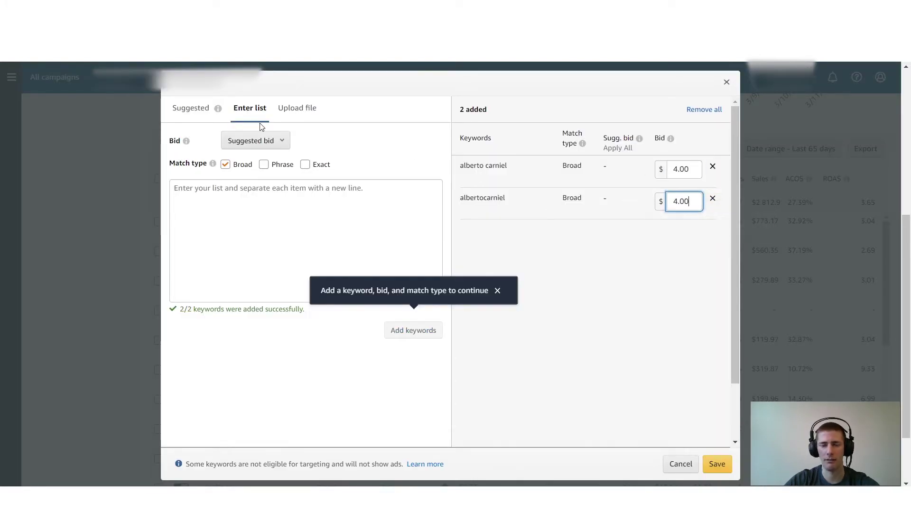
- Turn off Broad match and close the Add keywords form without adding anything
left_click(574, 237)
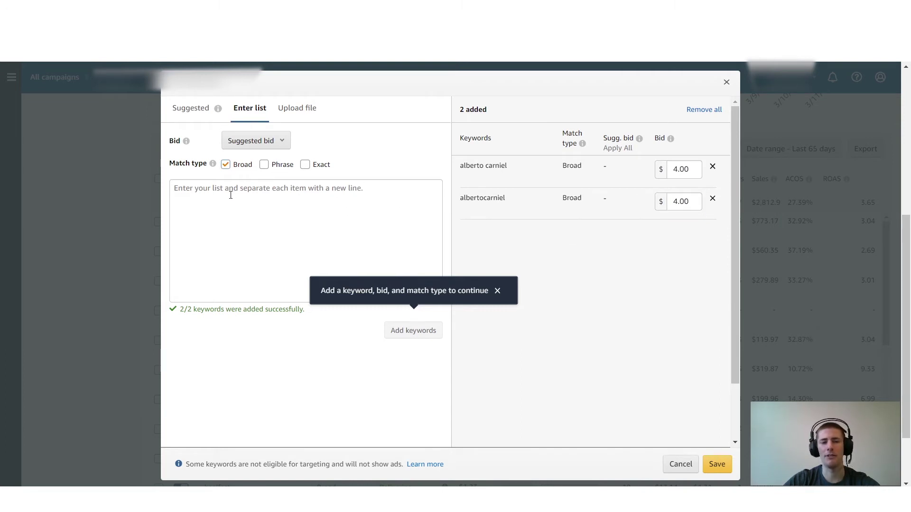
left_click(242, 167)
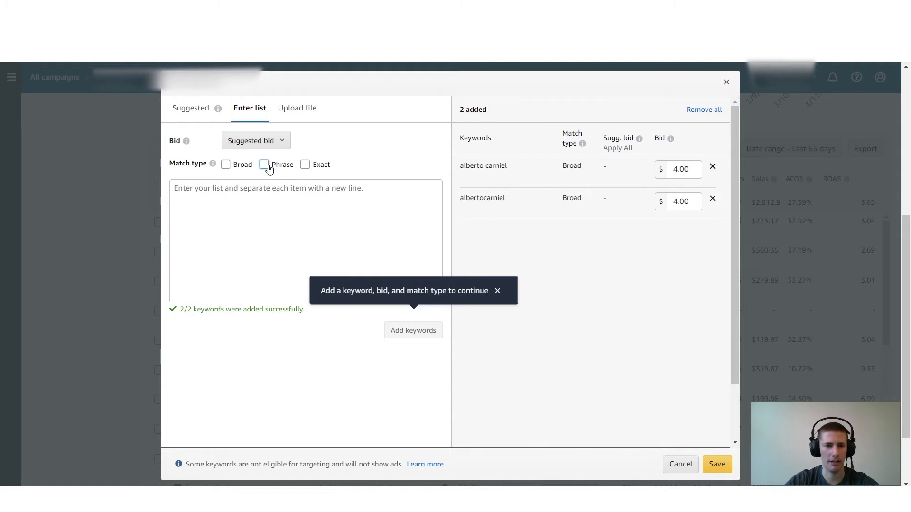
left_click(141, 215)
scroll(105, 222, "up", 2)
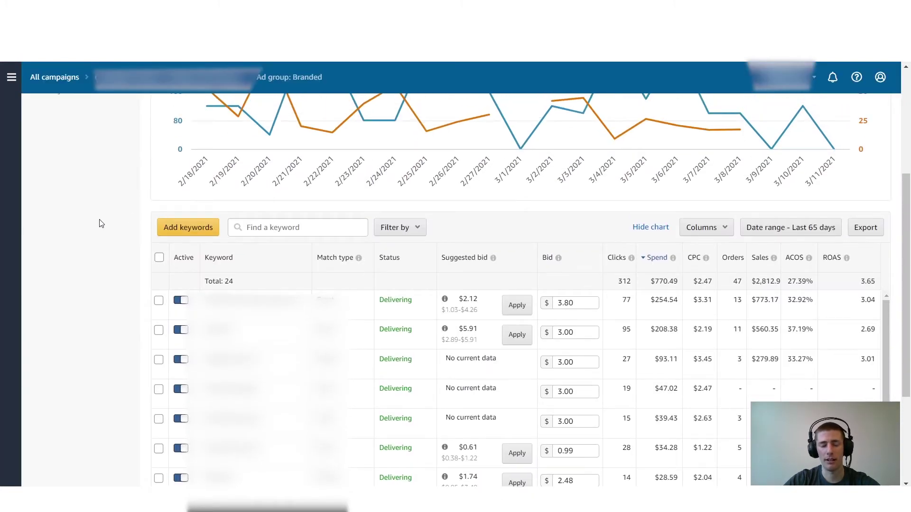
- Dismiss the link menu on the campaign's ad group list and start a new ad group
scroll(180, 307, "up", 4)
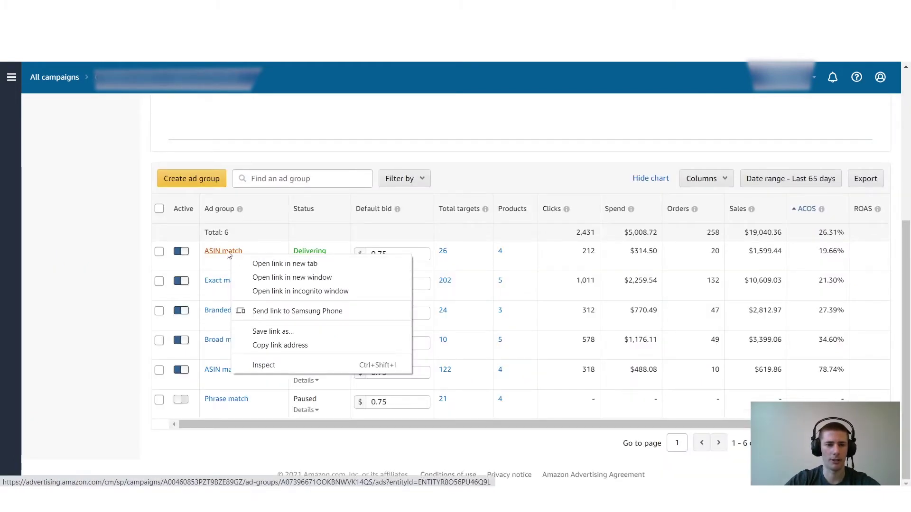
left_click(160, 256)
left_click(216, 182)
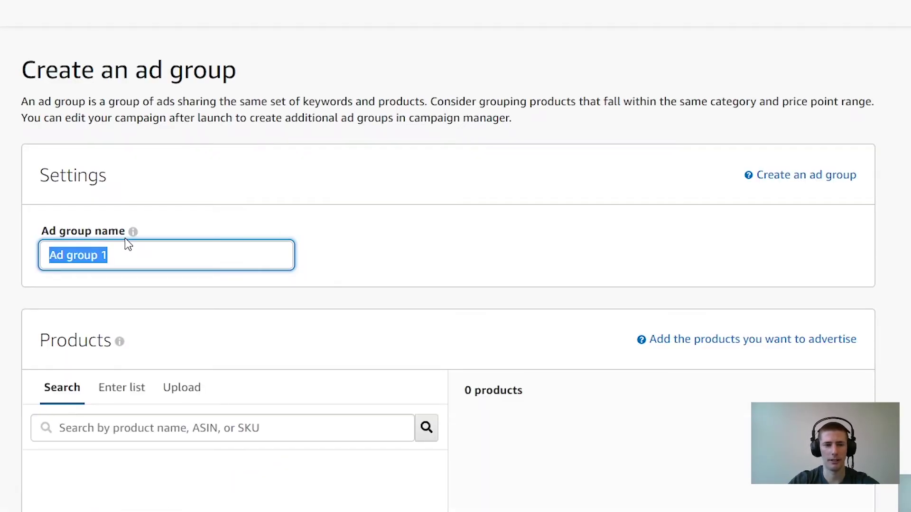
- Name the ad group 'ASIN match' and switch it to Product targeting
type("AS")
left_click(137, 291)
scroll(115, 364, "down", 15)
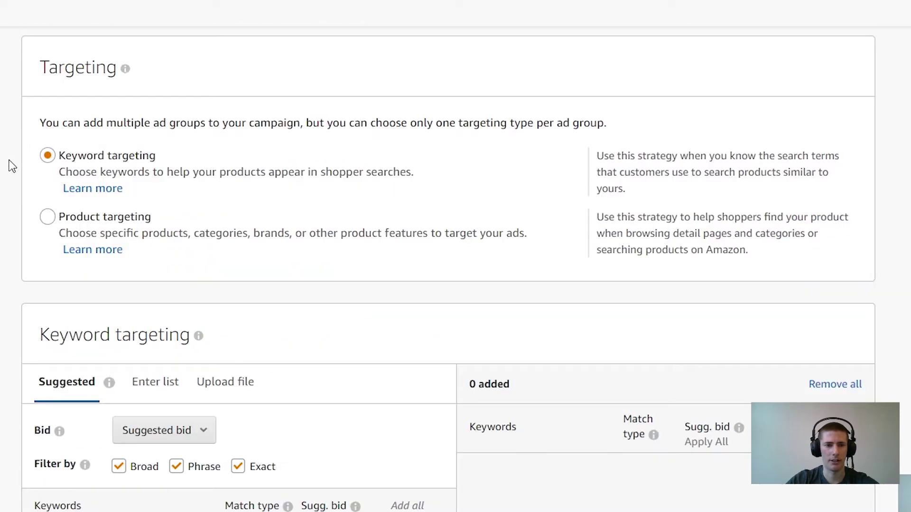
left_click(48, 216)
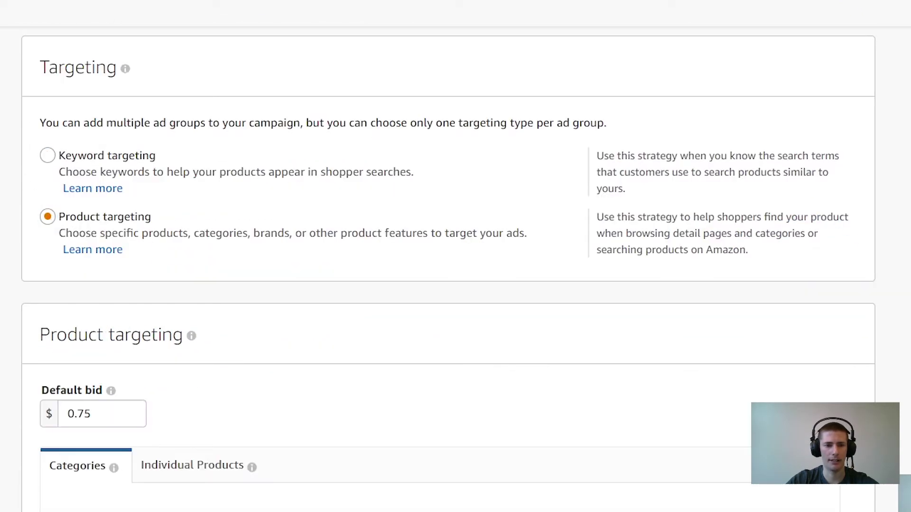
- Target individual products via Enter list and place the cursor in the ASIN box
scroll(143, 245, "down", 5)
left_click(143, 244)
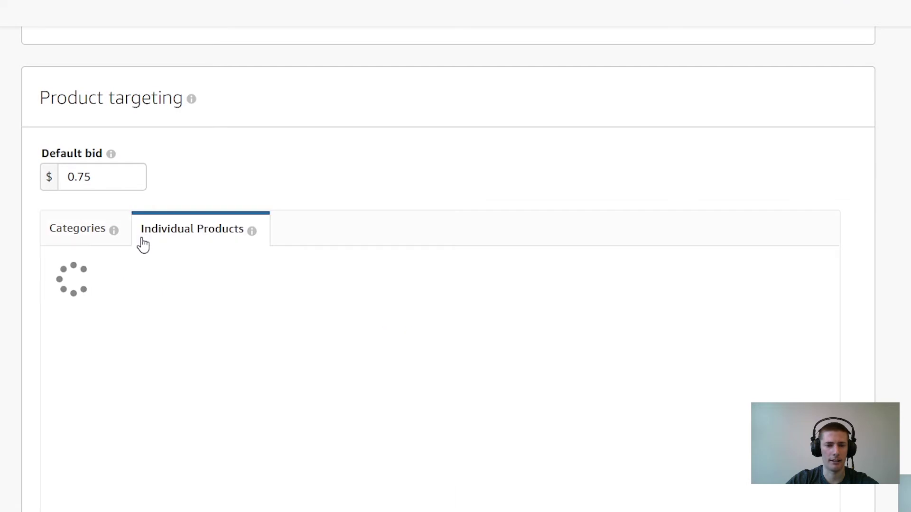
scroll(153, 285, "down", 3)
left_click(246, 168)
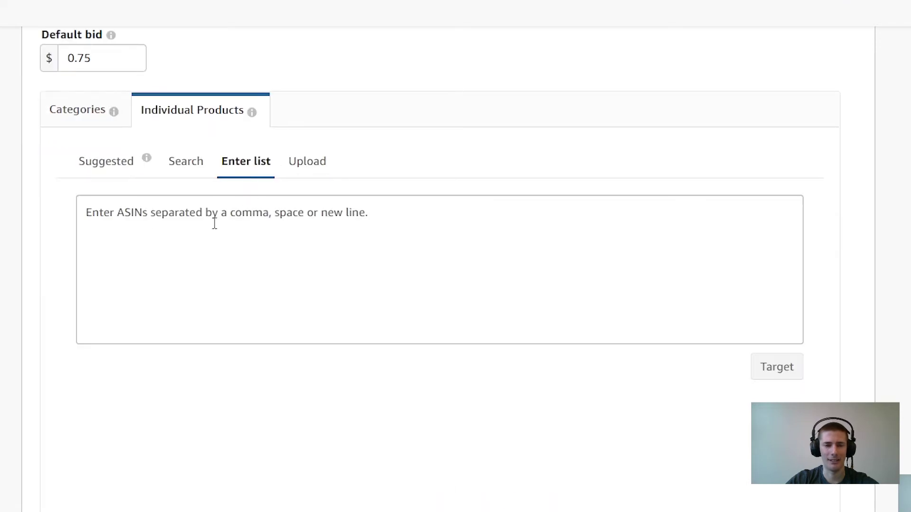
scroll(328, 265, "up", 2)
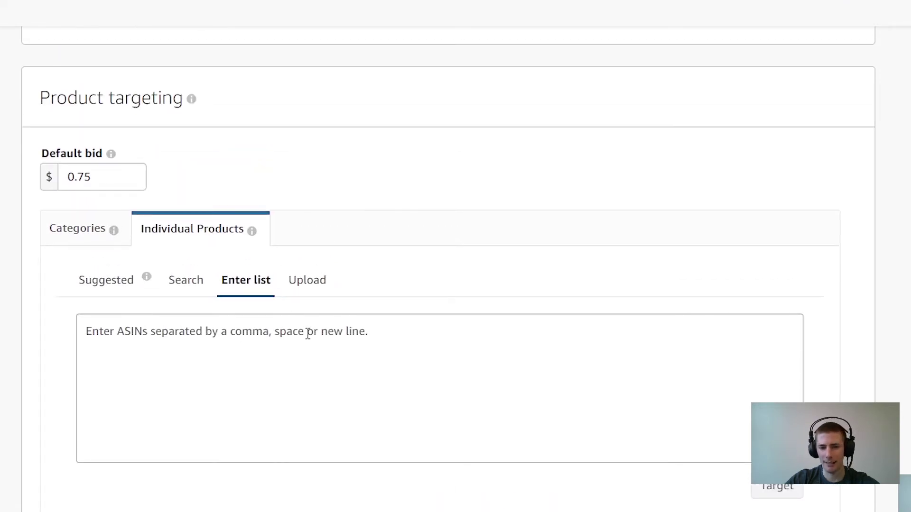
left_click(261, 334)
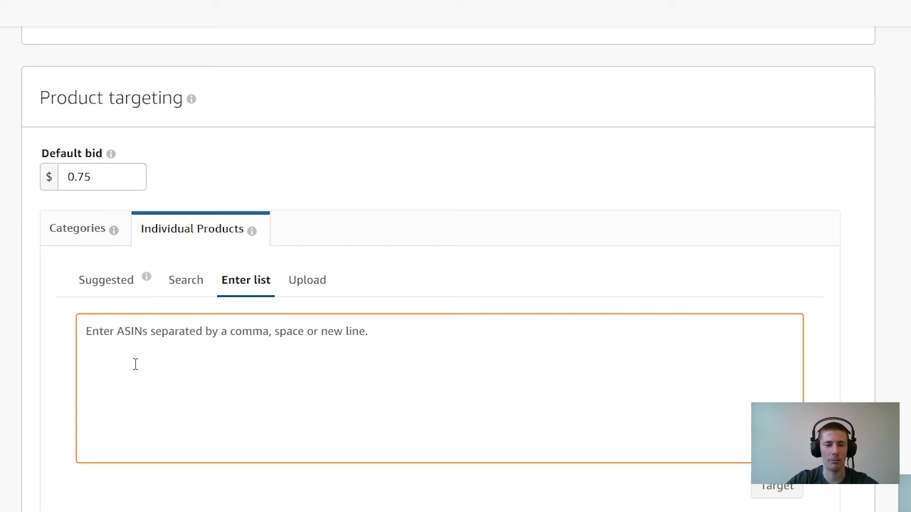
scroll(378, 356, "up", 15)
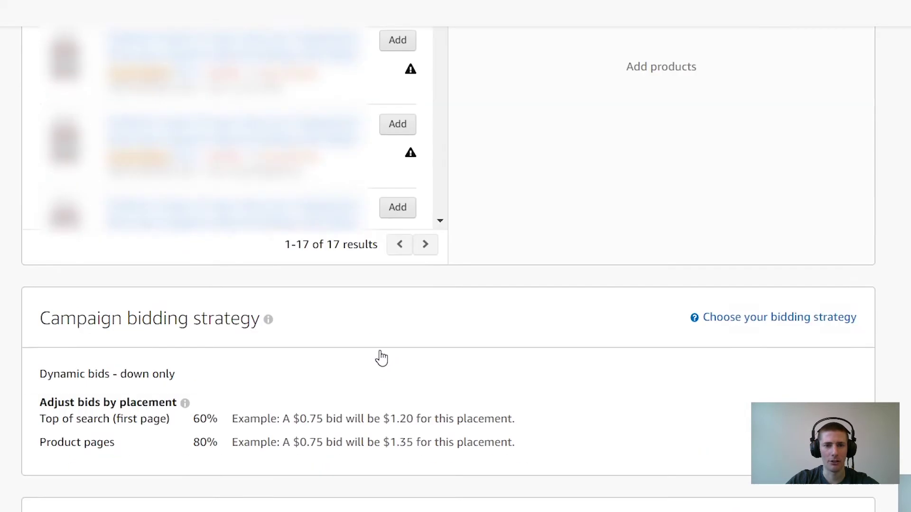
scroll(207, 250, "up", 3)
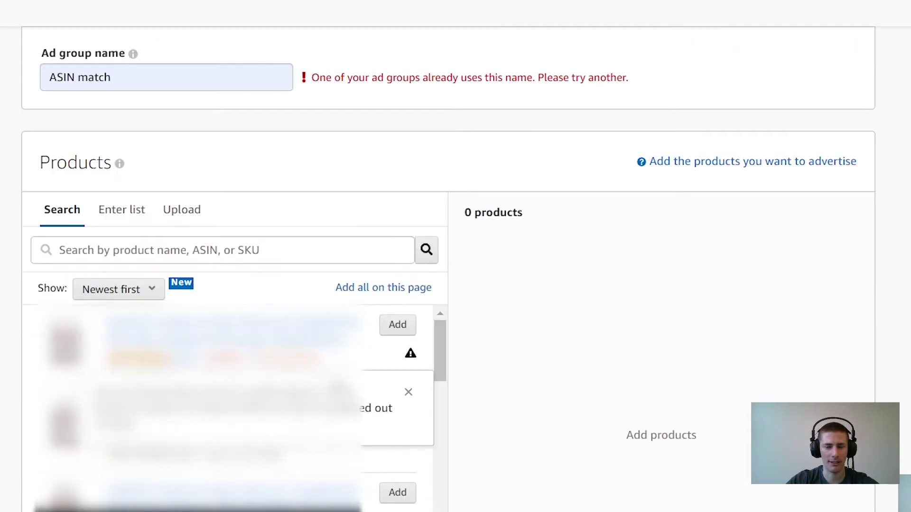
scroll(207, 250, "down", 17)
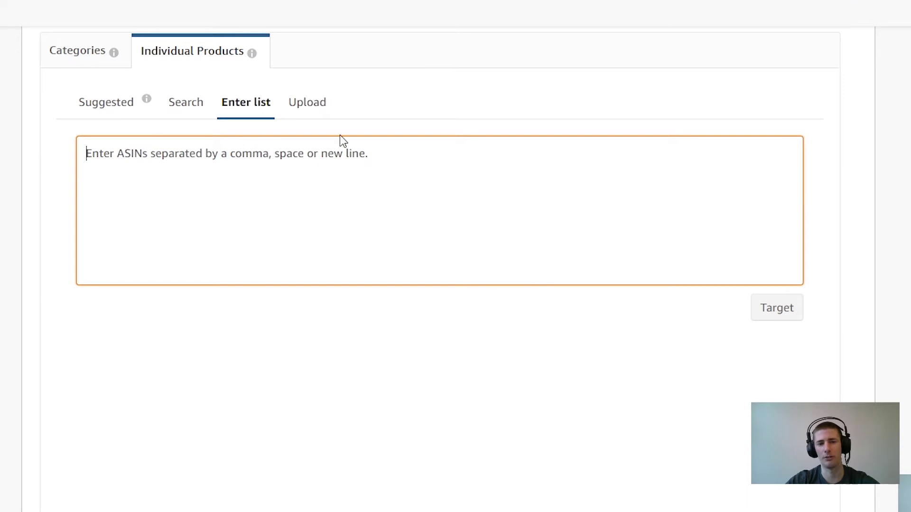
- Scroll the ad group form past the targeted-products table to the Create button
scroll(465, 126, "down", 5)
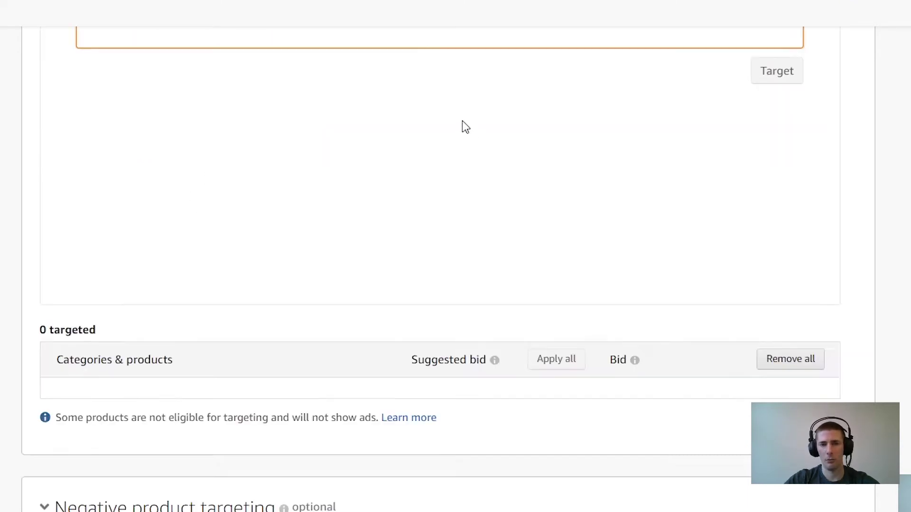
scroll(334, 115, "up", 3)
scroll(485, 196, "down", 5)
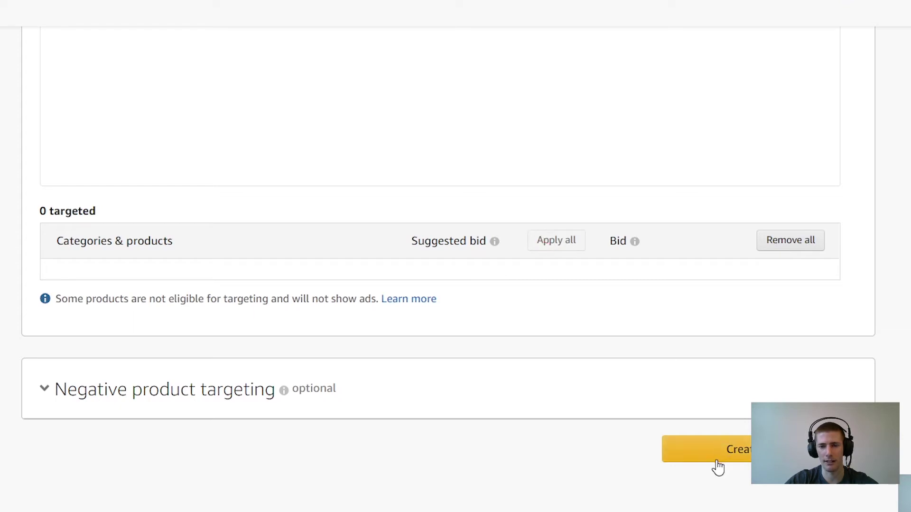
scroll(462, 313, "up", 1)
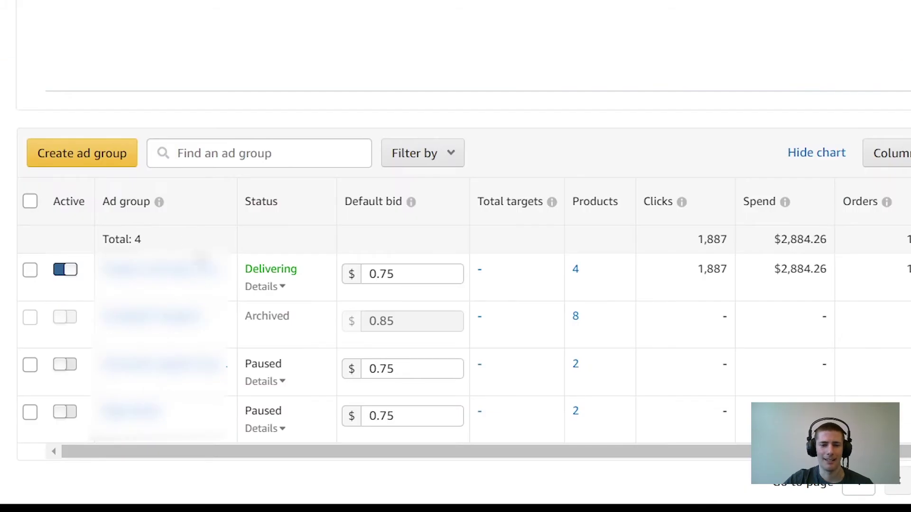
left_click(151, 271)
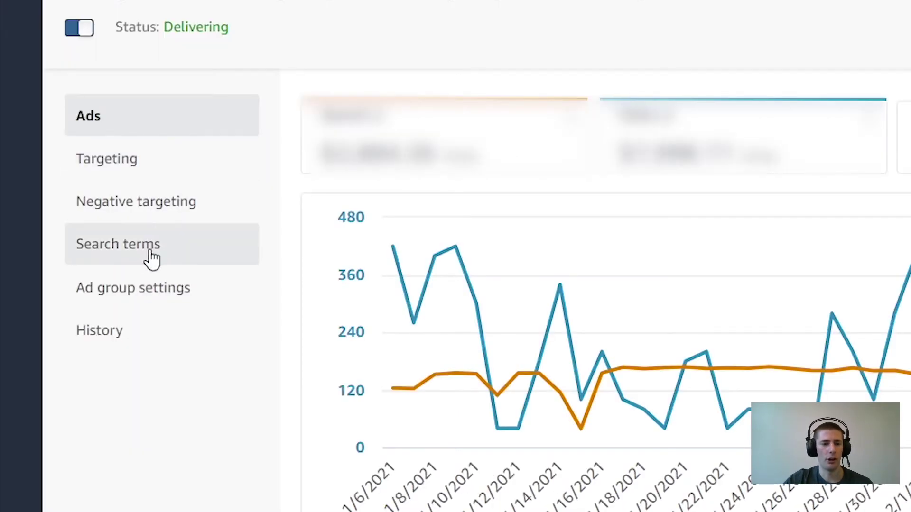
left_click(149, 256)
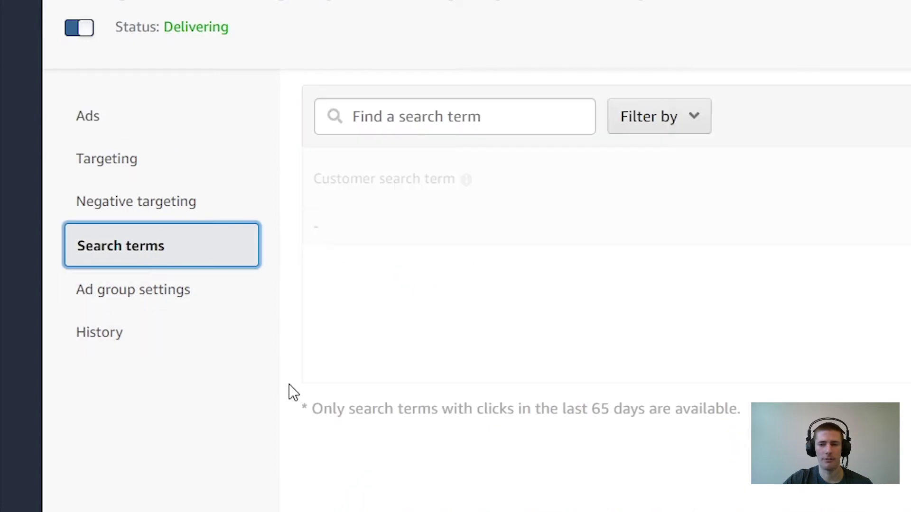
left_click(754, 186)
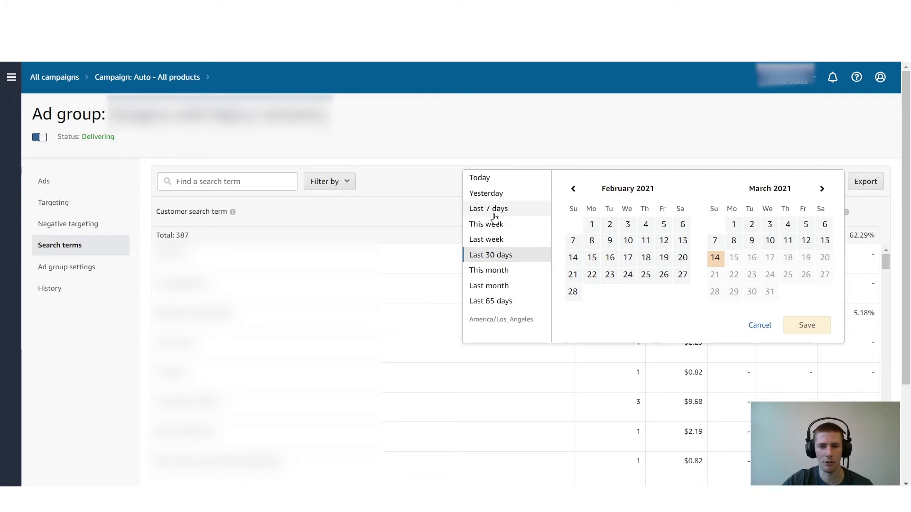
left_click(504, 258)
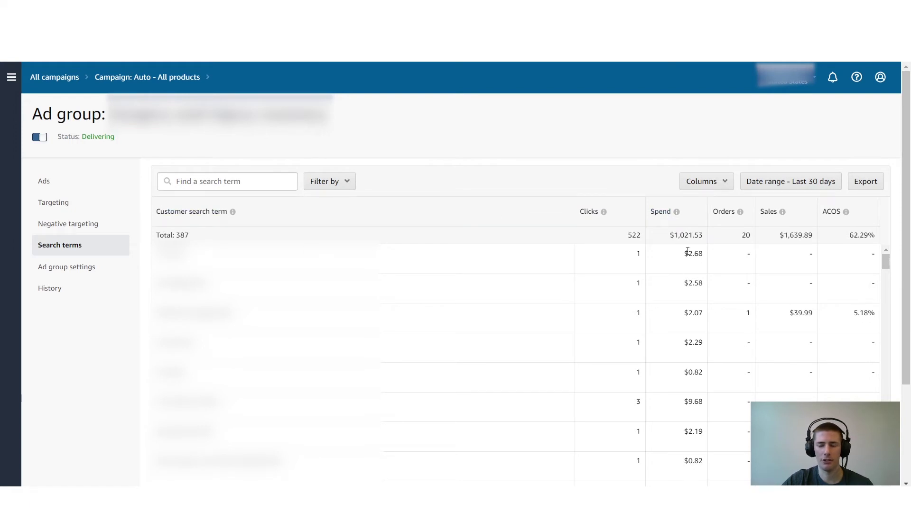
left_click(655, 216)
left_click(655, 213)
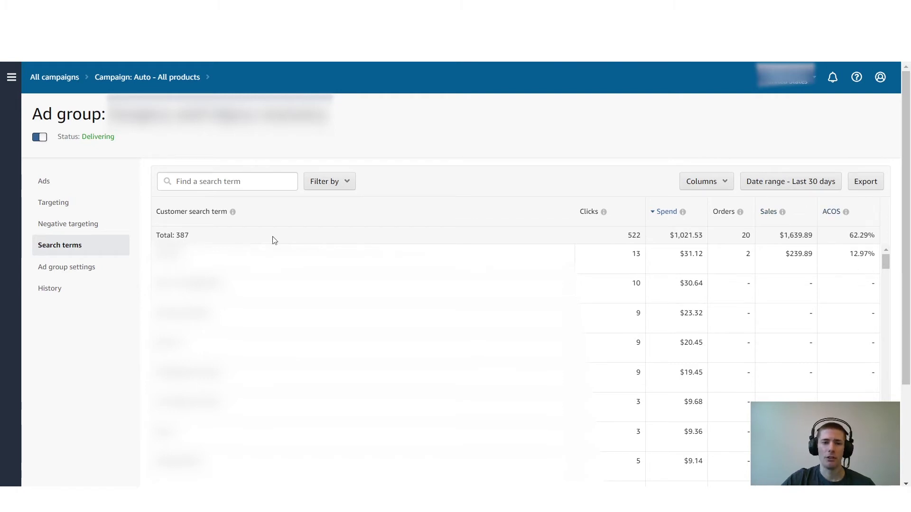
left_click_drag(743, 254, 750, 260)
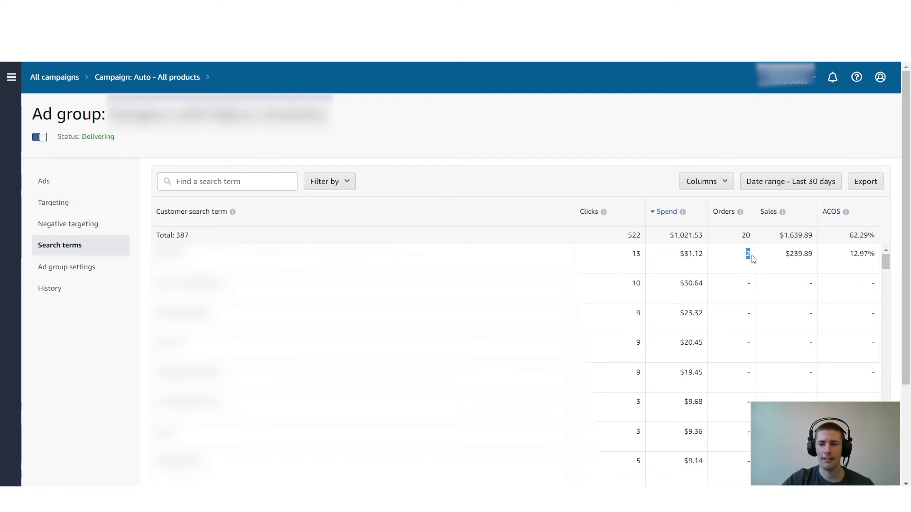
left_click(745, 269)
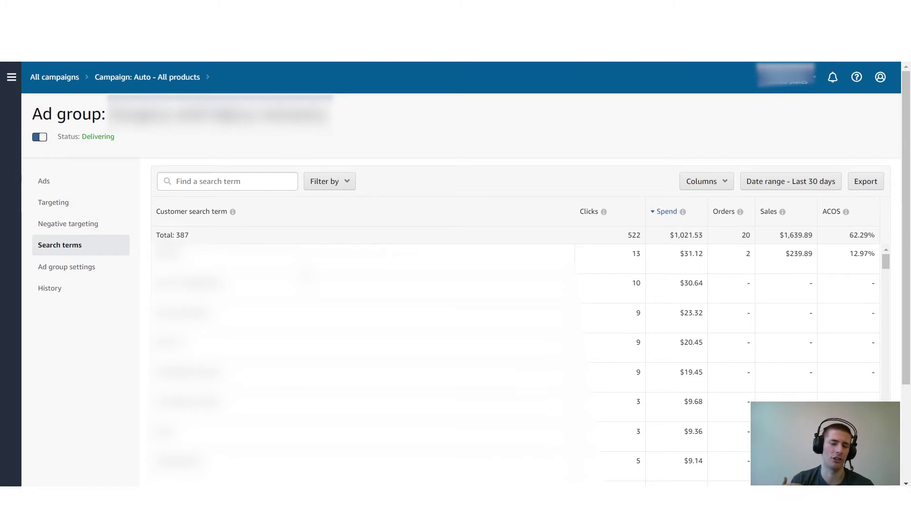
double_click(747, 255)
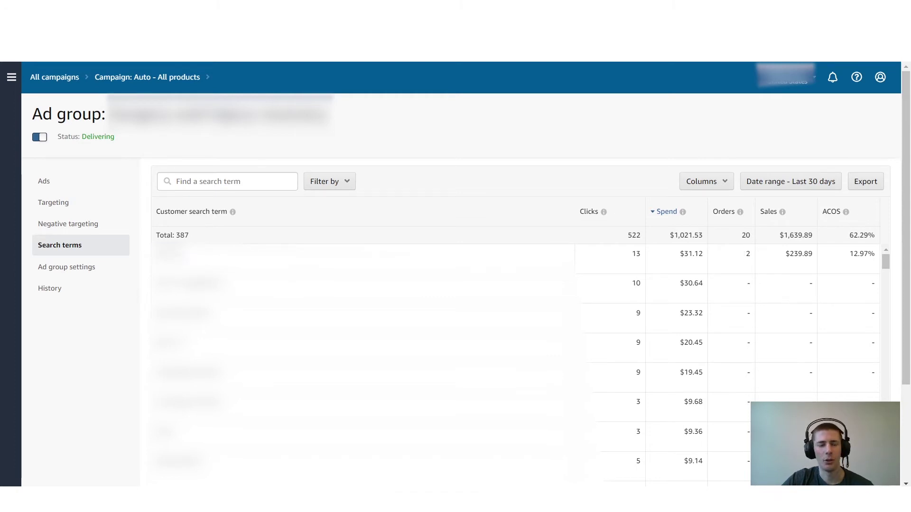
double_click(168, 253)
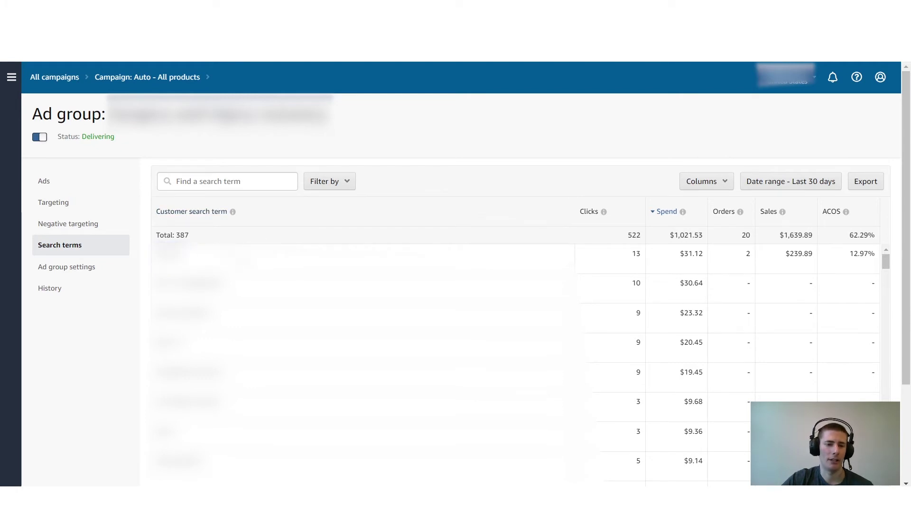
double_click(169, 253)
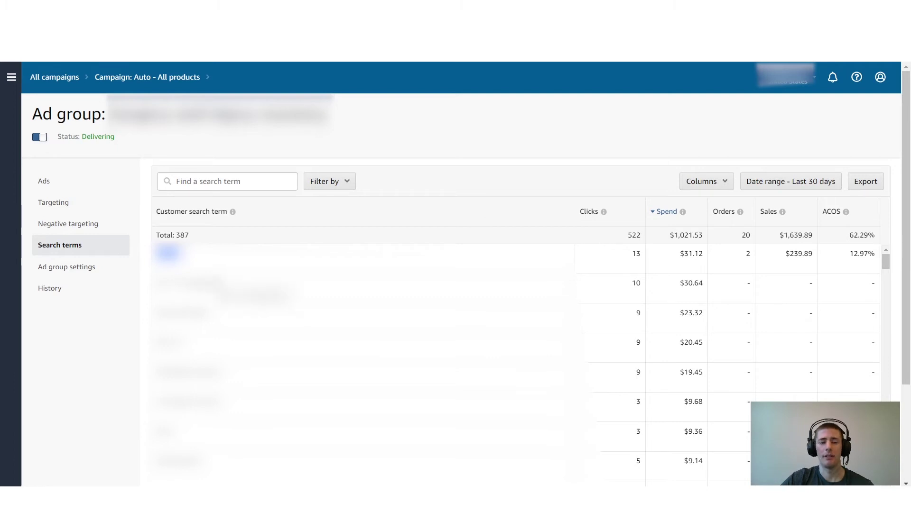
double_click(204, 282)
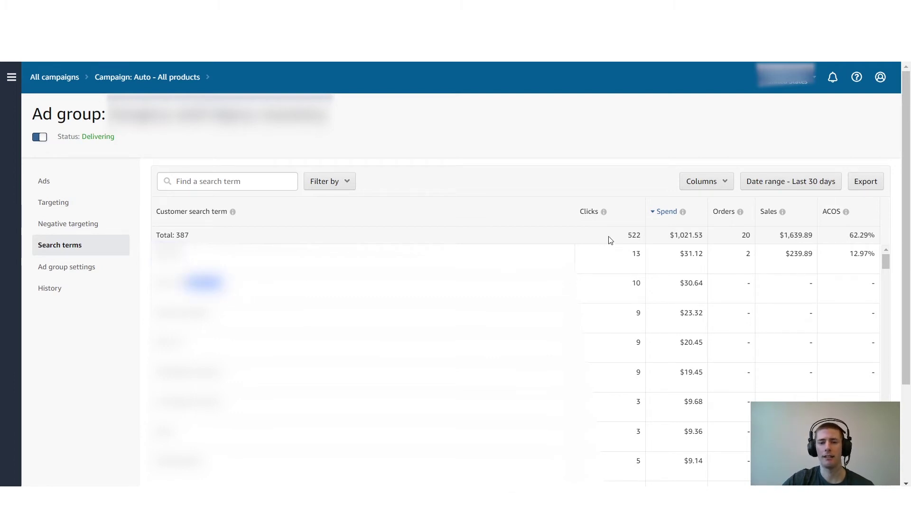
double_click(633, 284)
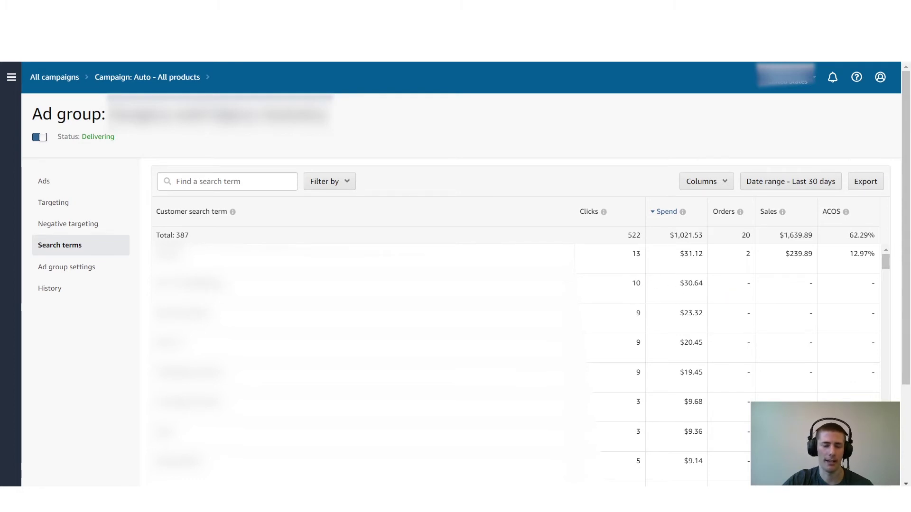
- Note the second search term's 10 clicks and $30.64 spend with no orders, then open Negative targeting
double_click(196, 284)
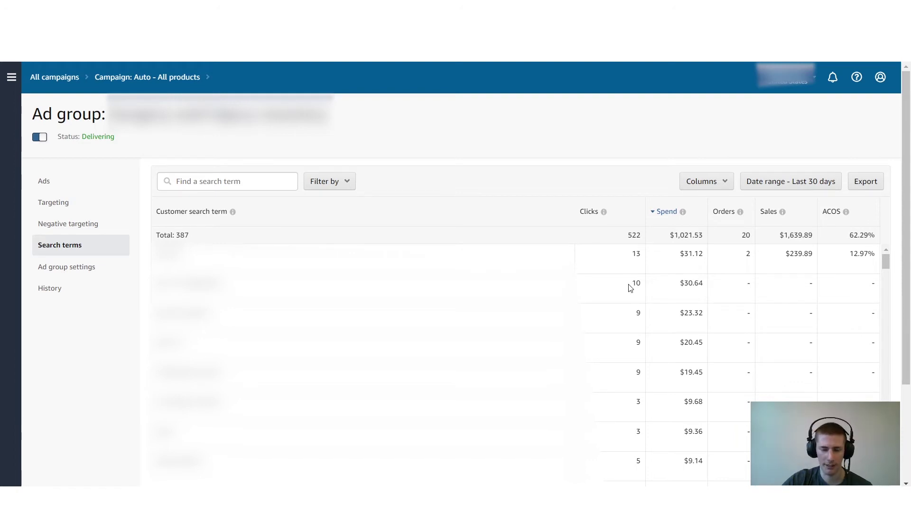
left_click_drag(630, 286, 642, 286)
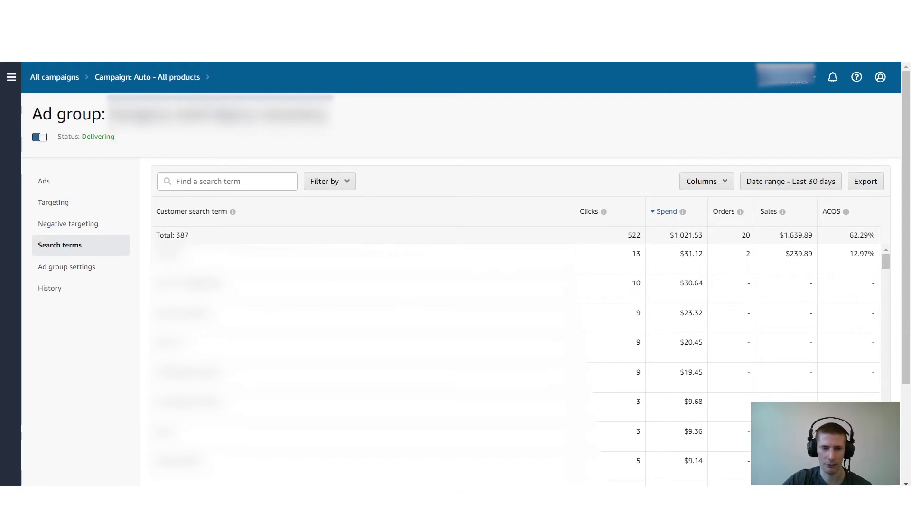
left_click_drag(159, 283, 221, 283)
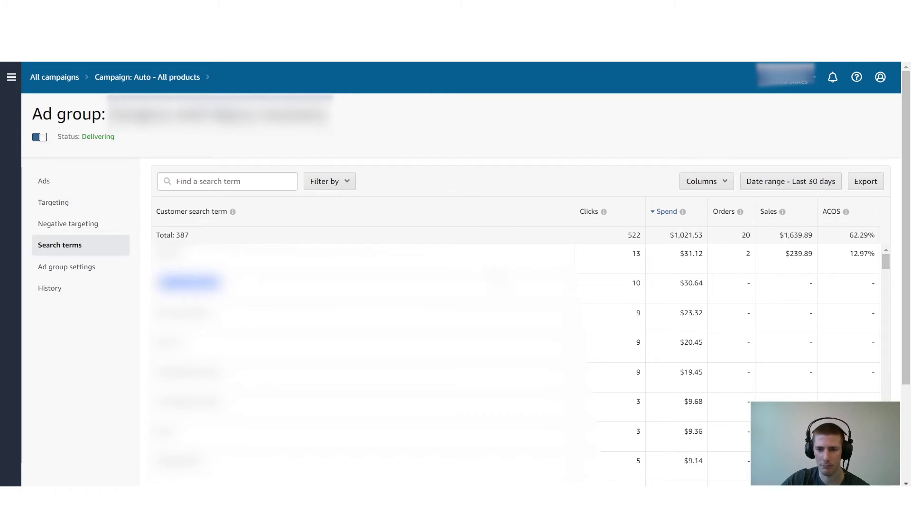
left_click_drag(223, 283, 159, 283)
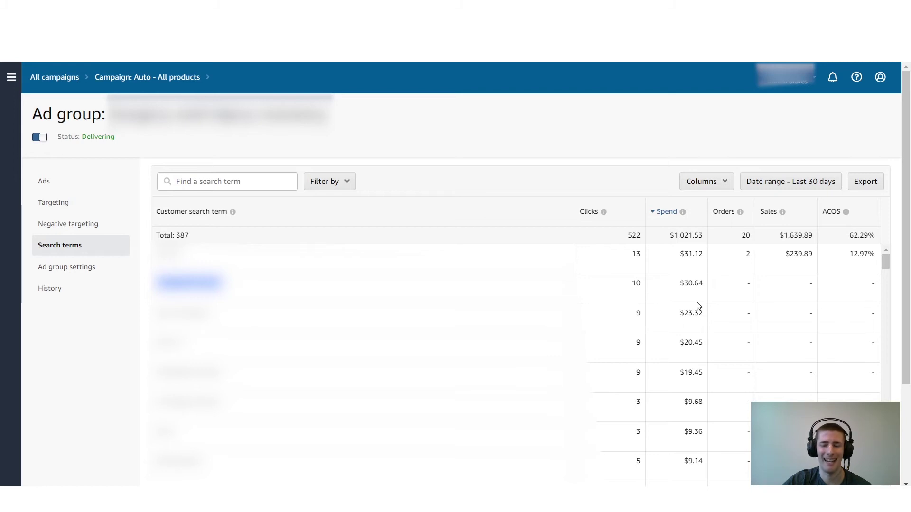
left_click_drag(708, 284, 679, 283)
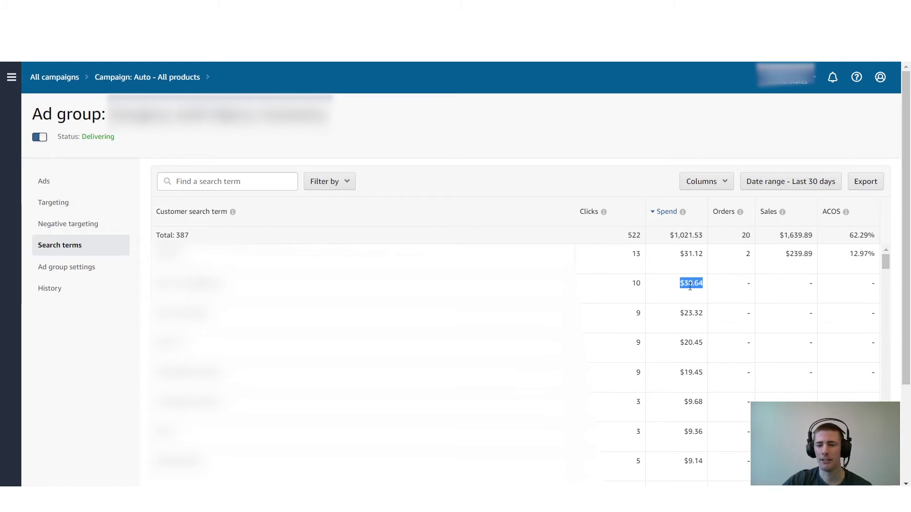
left_click(686, 286)
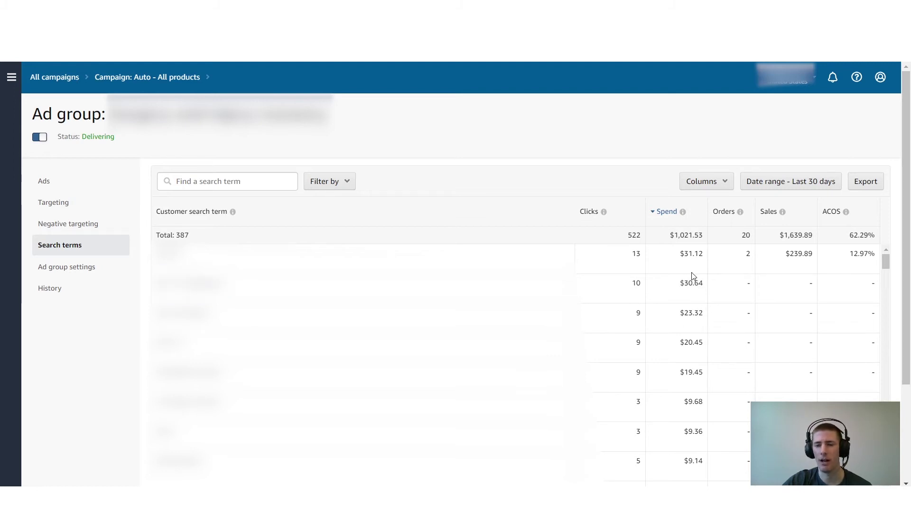
mouse_move(190, 284)
left_click(110, 225)
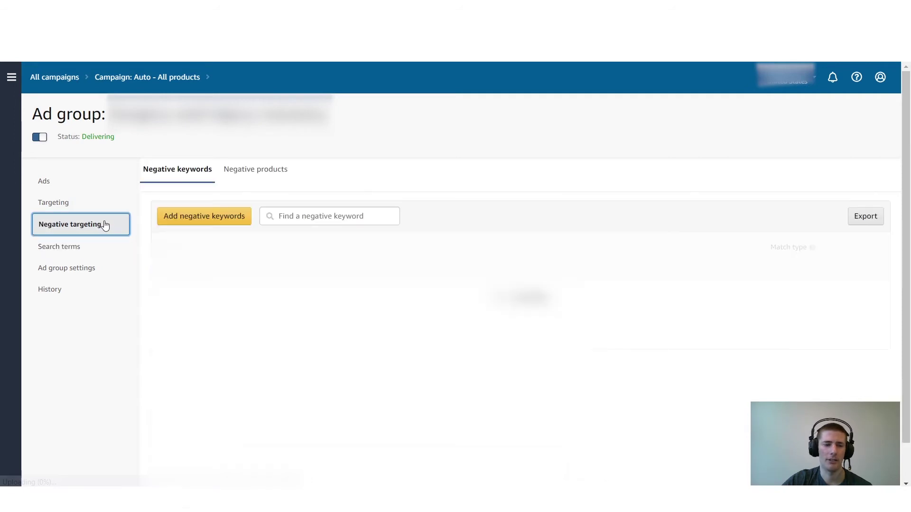
- Paste the copied search term as a new negative keyword with Negative phrase match
left_click(205, 219)
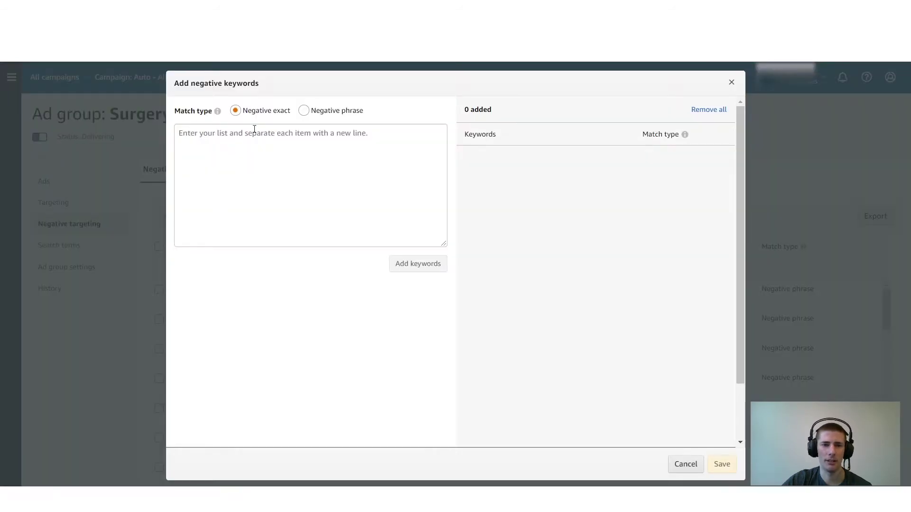
right_click(309, 134)
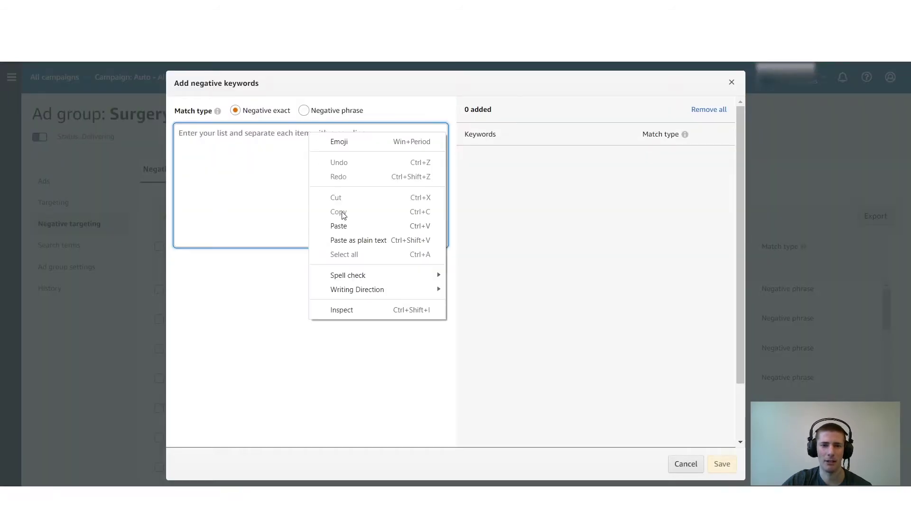
left_click(334, 223)
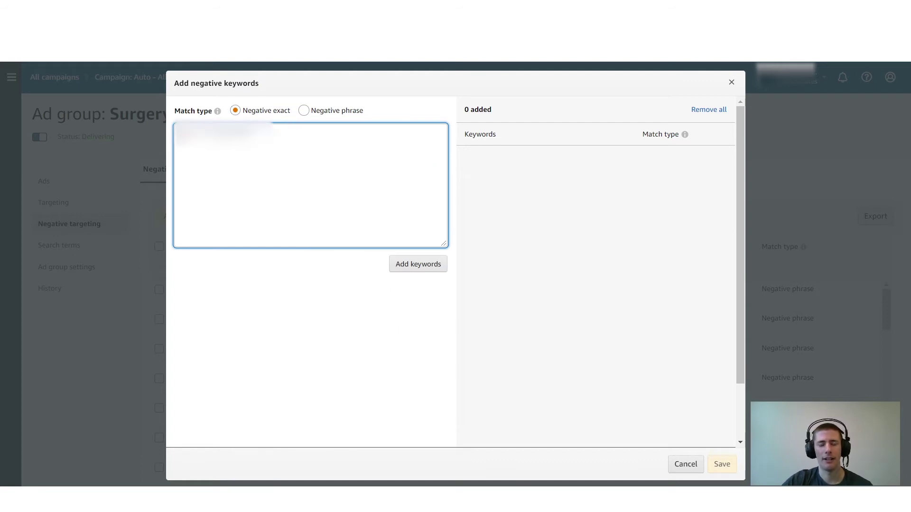
left_click_drag(266, 140, 179, 149)
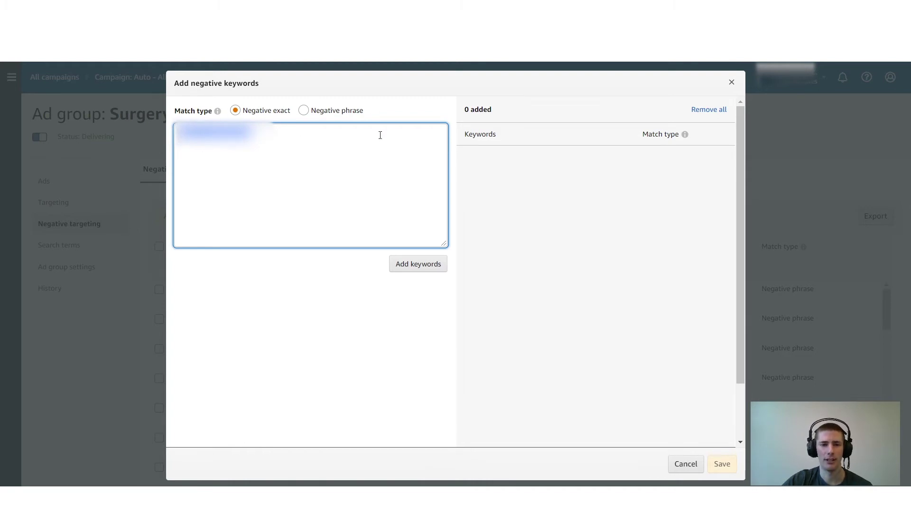
left_click(310, 115)
- Enter 'conditioners for men' in the keyword box and adjust the selected portion of the phrase
key("Tab")
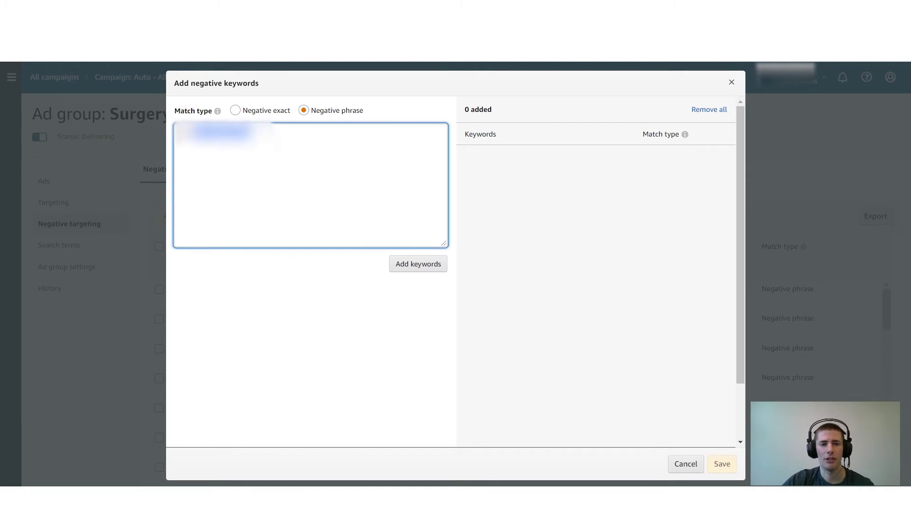
type("conditio")
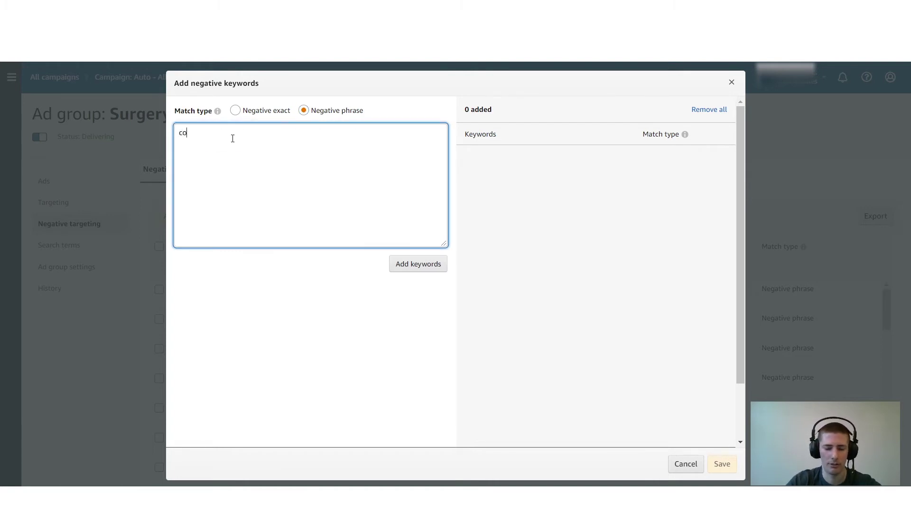
type("ners for men")
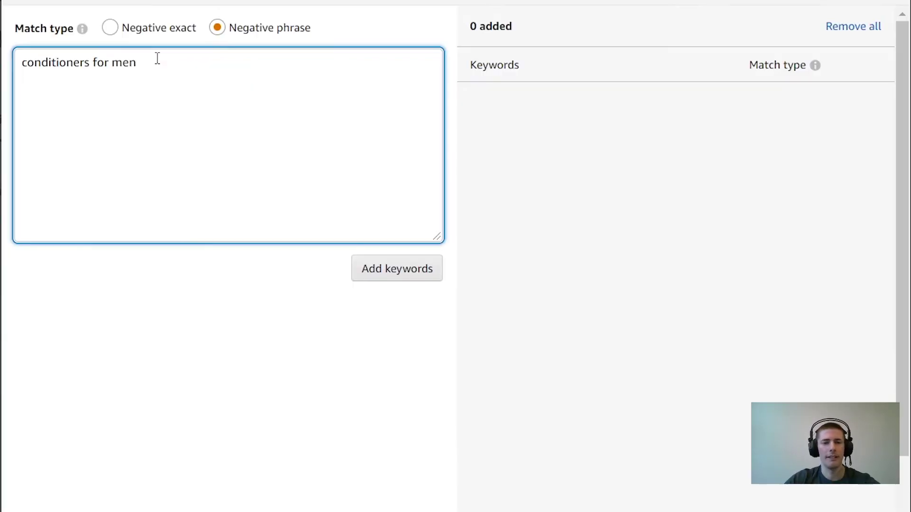
left_click_drag(261, 129, 186, 145)
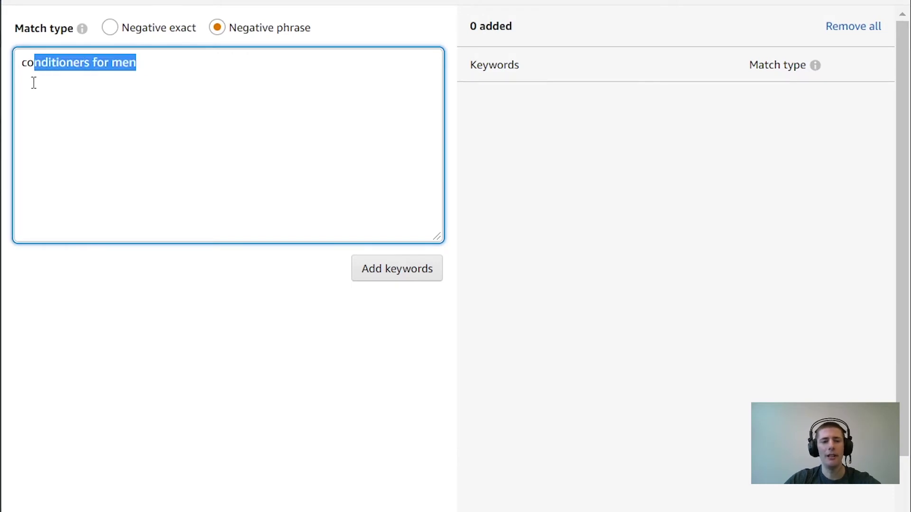
left_click_drag(33, 82, 17, 88)
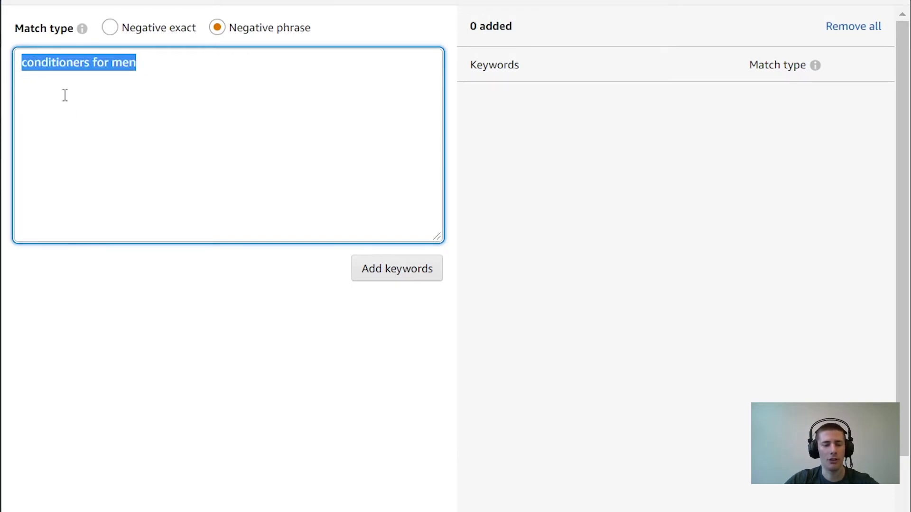
left_click(30, 66)
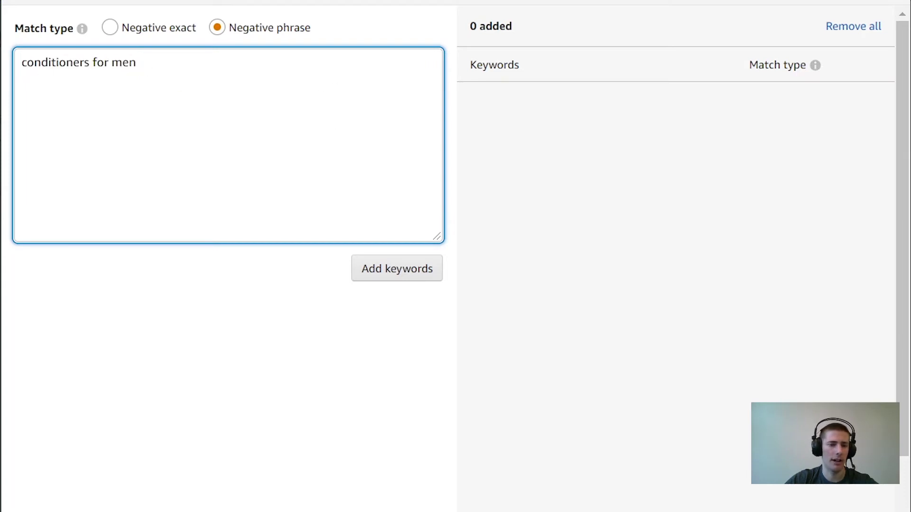
key("shift+End")
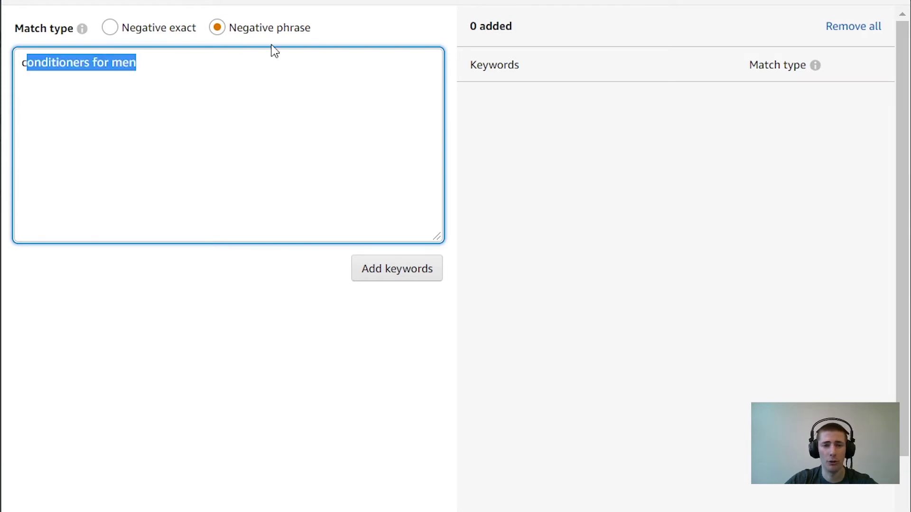
left_click(247, 74)
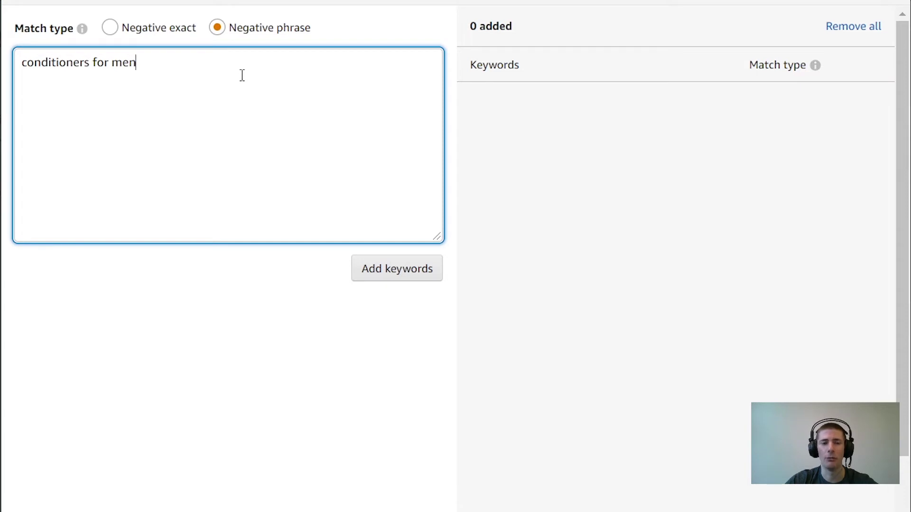
left_click_drag(22, 62, 55, 62)
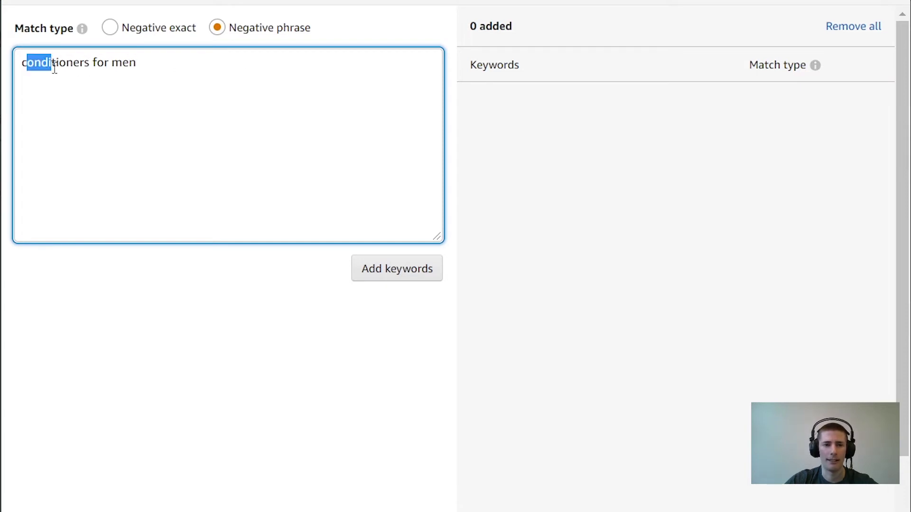
left_click(55, 62)
left_click_drag(137, 63, 30, 75)
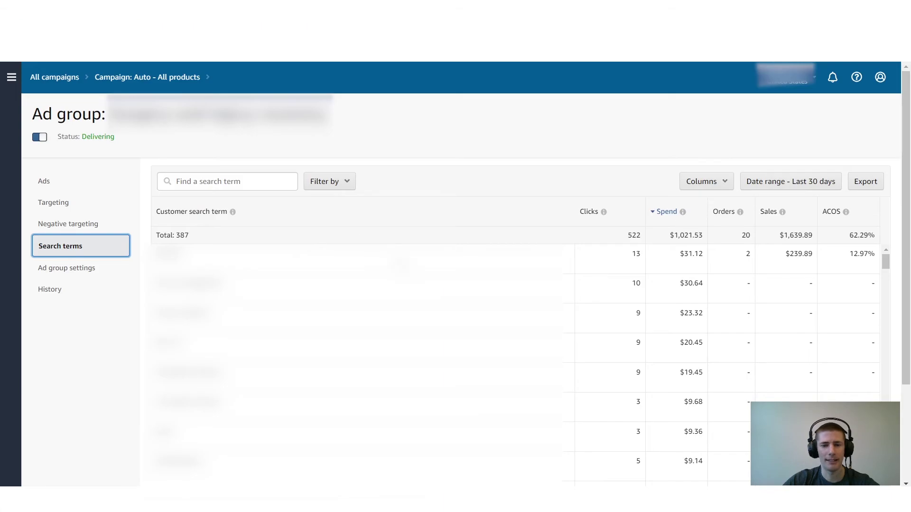
- Highlight the $3.66 search term, then review the auto ad group's negative products and negative keywords
scroll(517, 366, "down", 10)
scroll(517, 365, "down", 15)
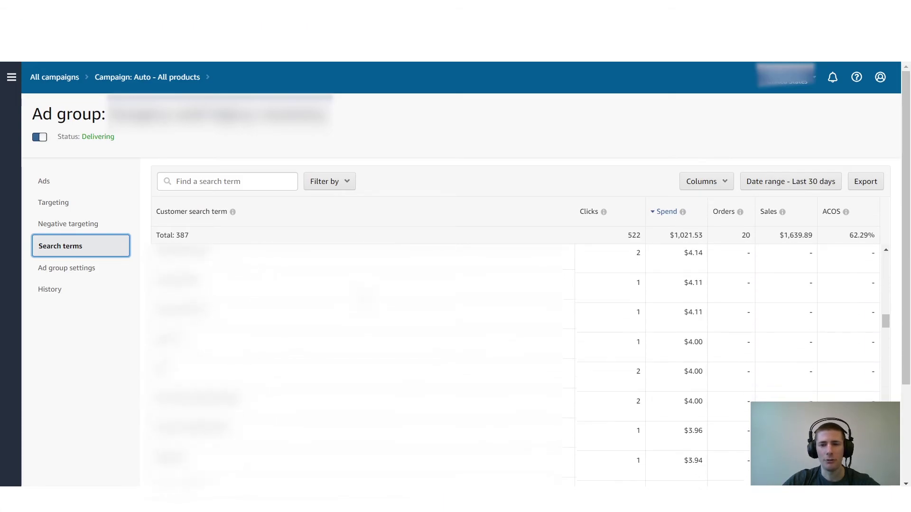
scroll(517, 366, "down", 2)
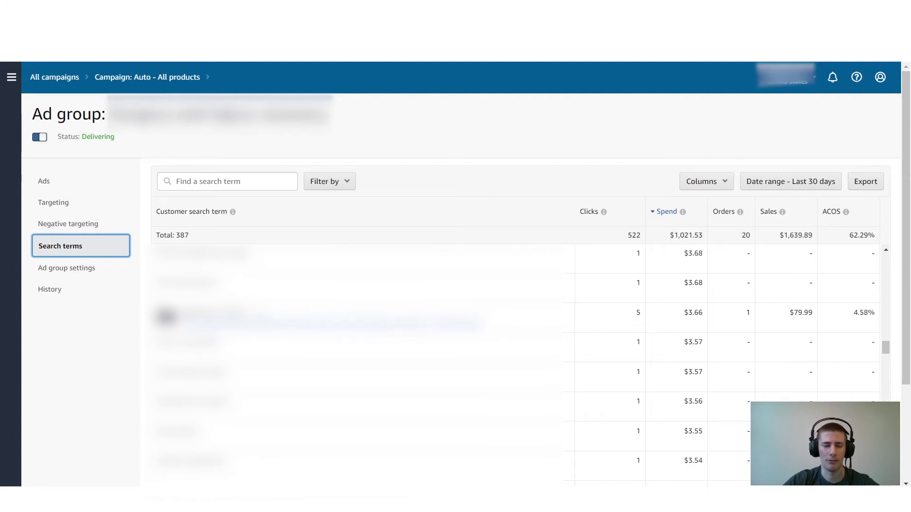
left_click_drag(251, 313, 206, 313)
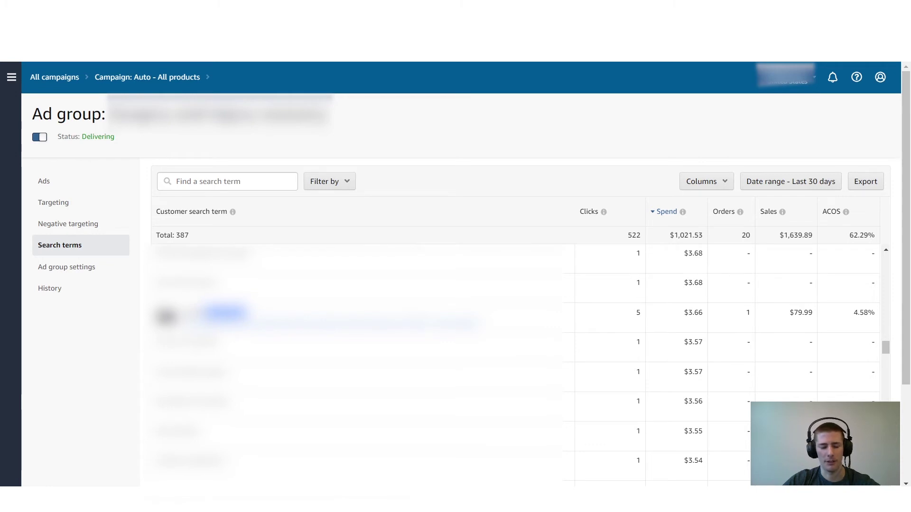
left_click(87, 228)
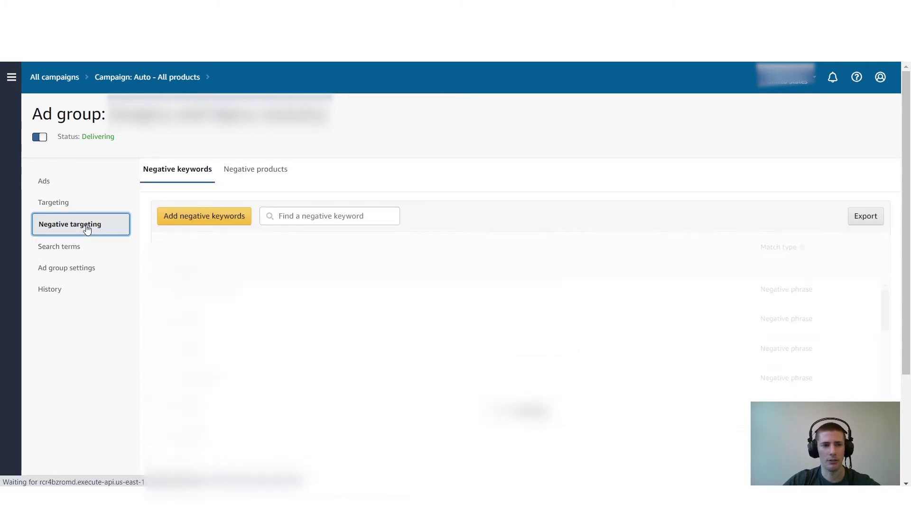
left_click(268, 177)
left_click(167, 172)
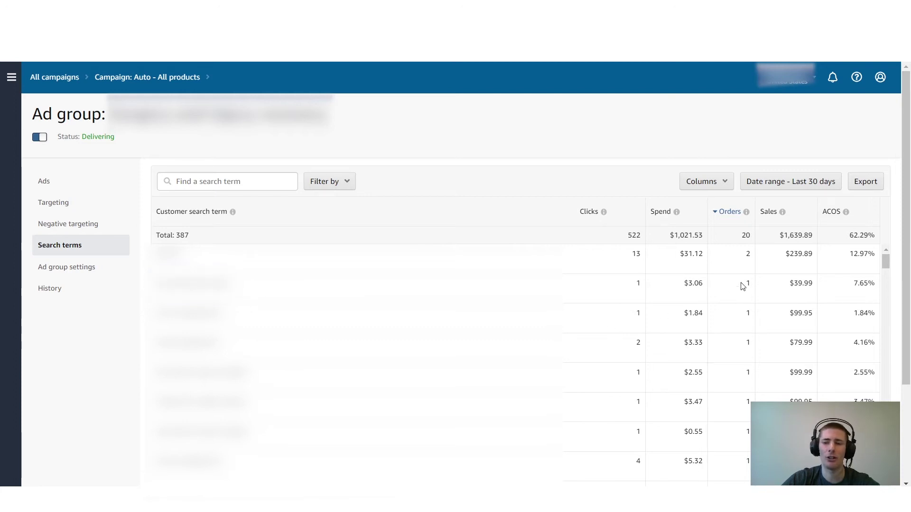
- Sort the search terms by ACOS, highest first, and check the Customer search term explanation
left_click_drag(741, 284, 753, 285)
left_click_drag(851, 283, 878, 285)
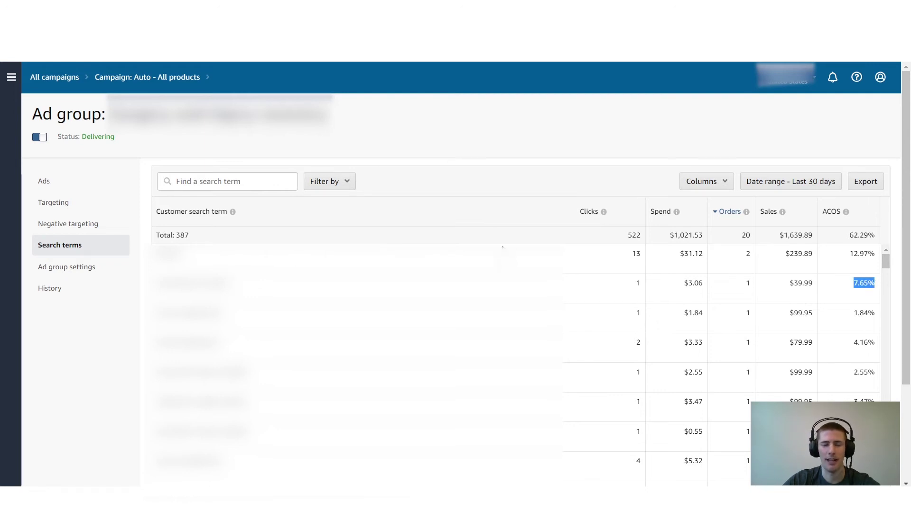
left_click(837, 211)
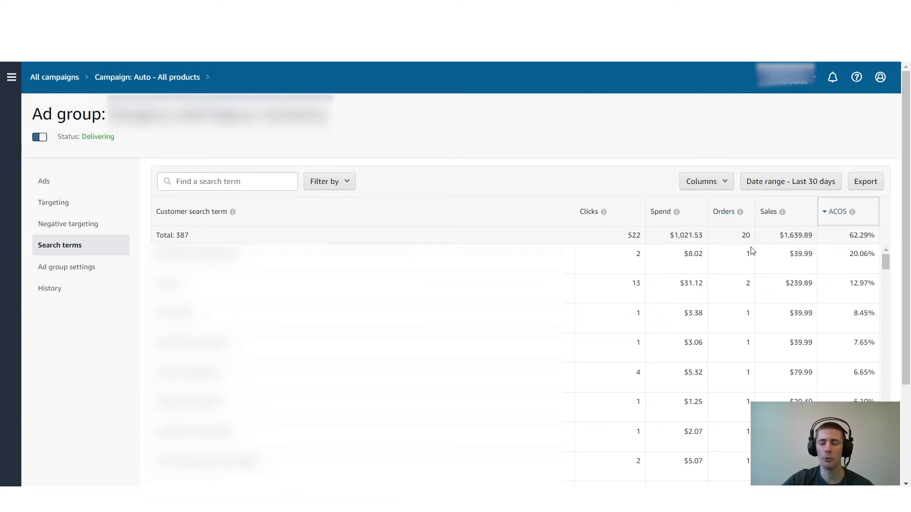
left_click(233, 211)
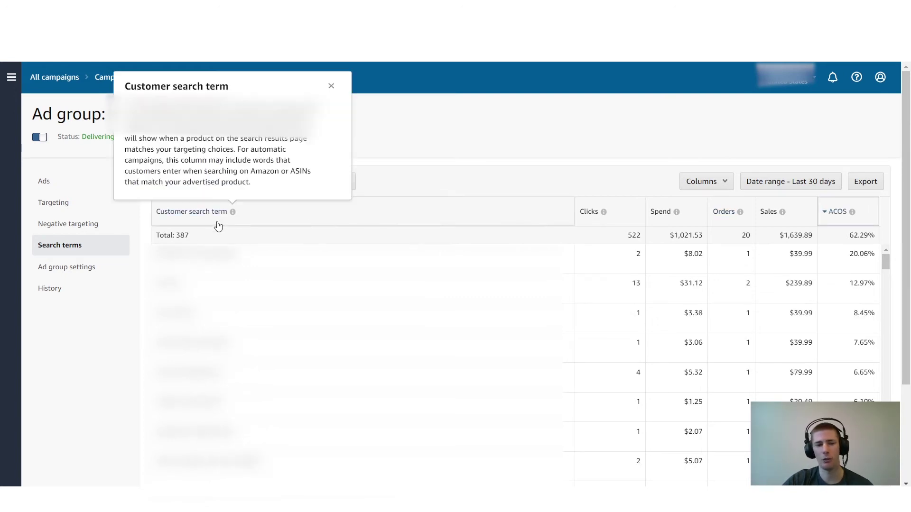
left_click(178, 236)
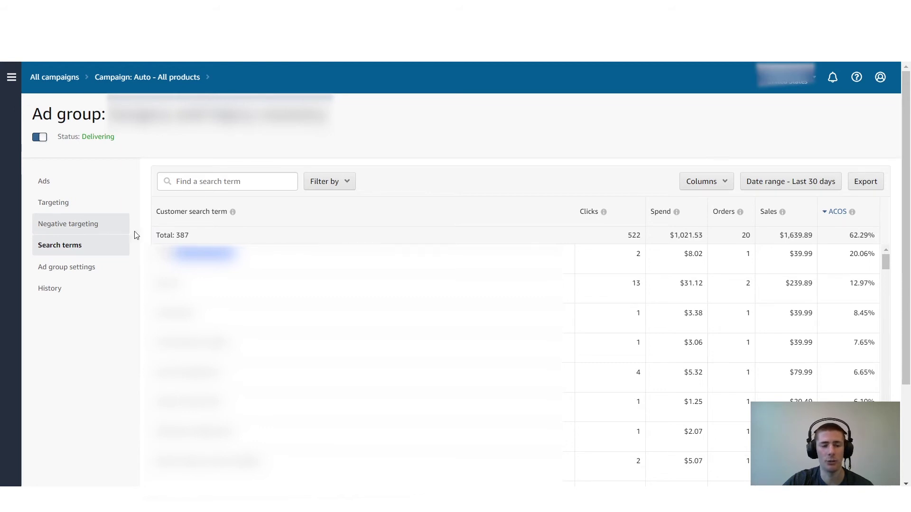
- Review the ad group's negative phrase keywords, select one, then move on toward the Manual campaign's ad groups
left_click(116, 234)
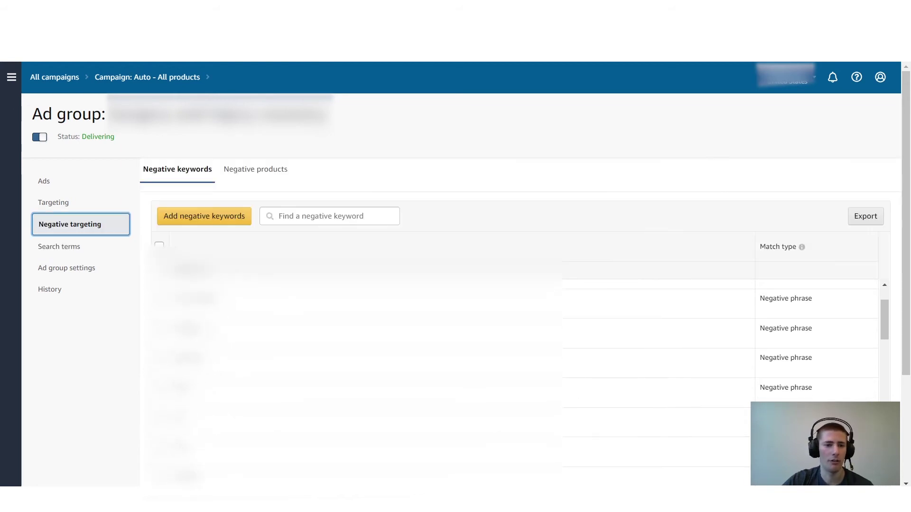
scroll(474, 356, "down", 1)
left_click(160, 307)
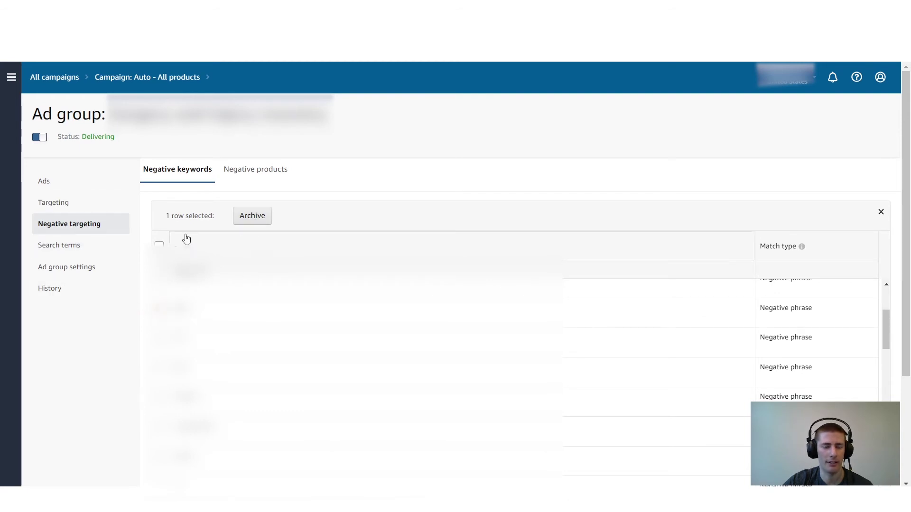
left_click(94, 210)
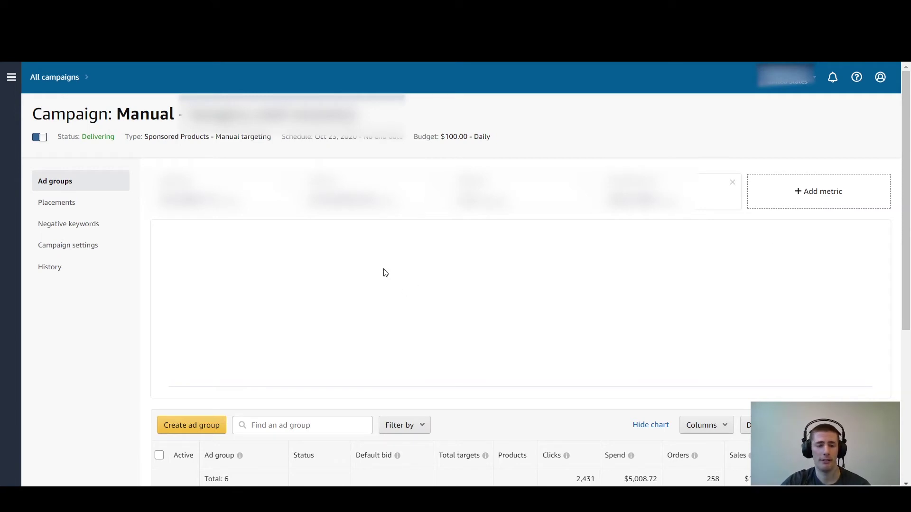
- Open the Exact match ad group in a new tab and view its keyword targeting
scroll(386, 273, "down", 5)
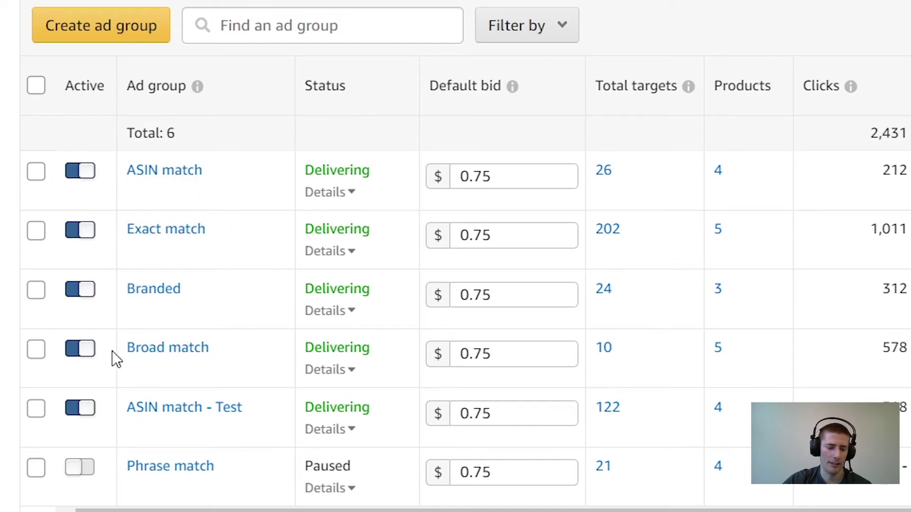
right_click(169, 234)
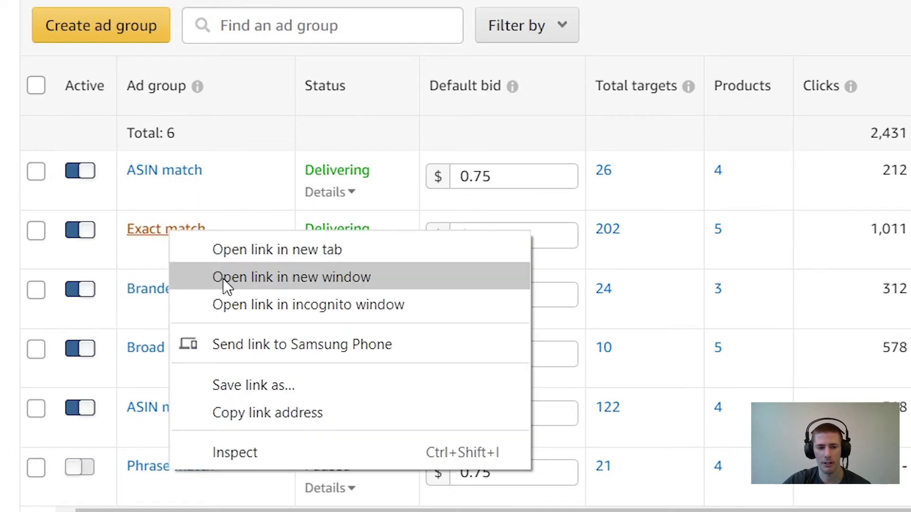
left_click(239, 260)
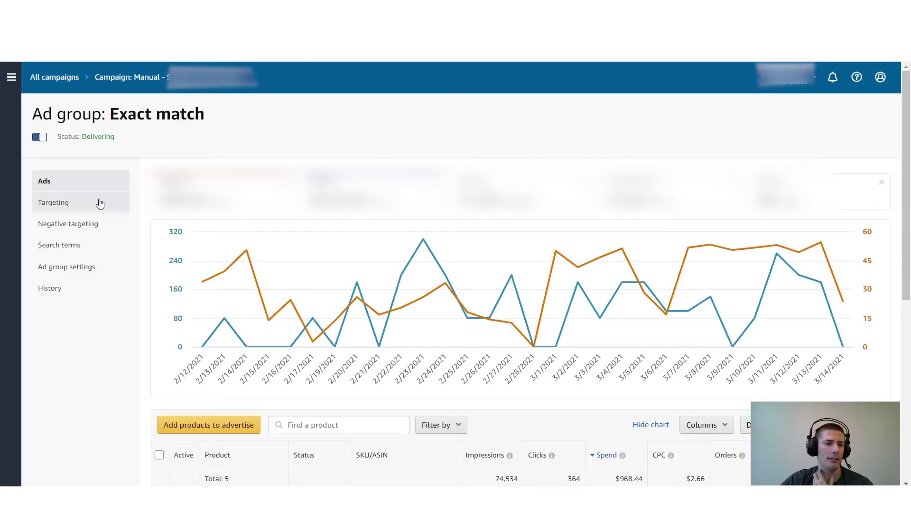
left_click(97, 207)
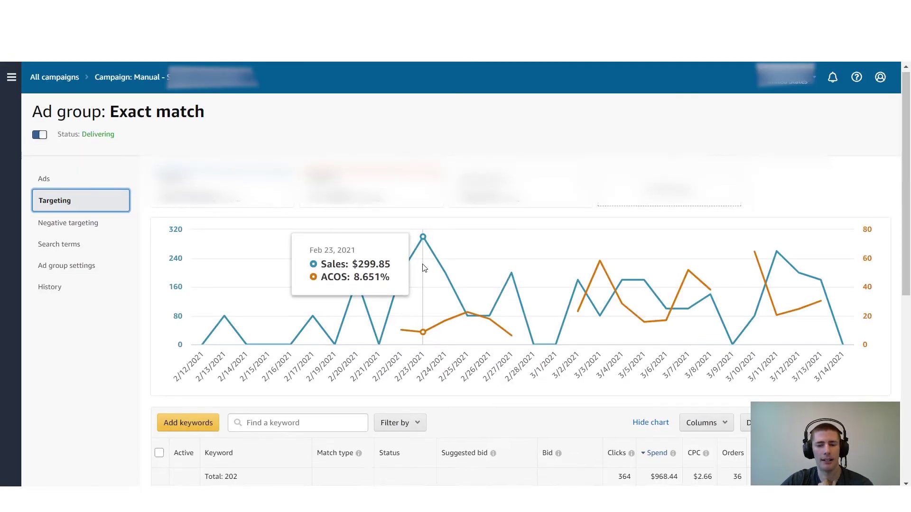
- Scroll to the Exact match keyword table and bring up its Columns menu
scroll(422, 264, "down", 5)
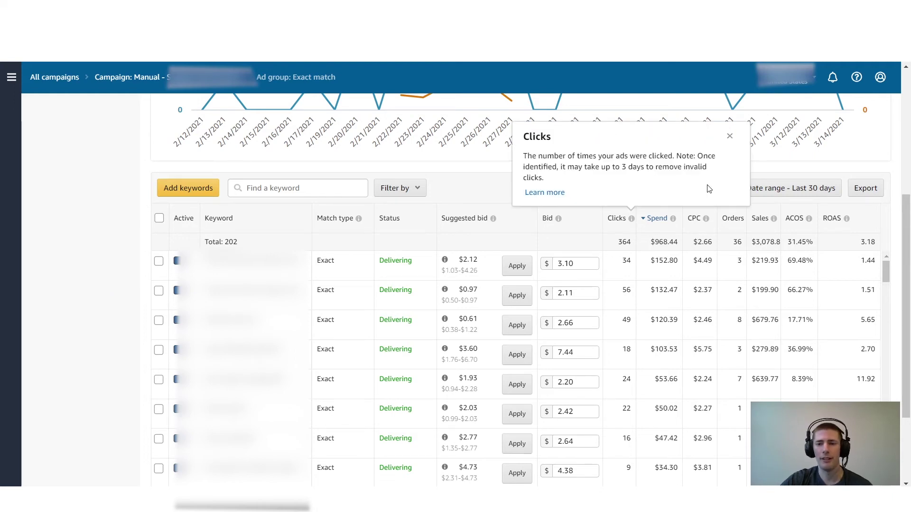
left_click(730, 198)
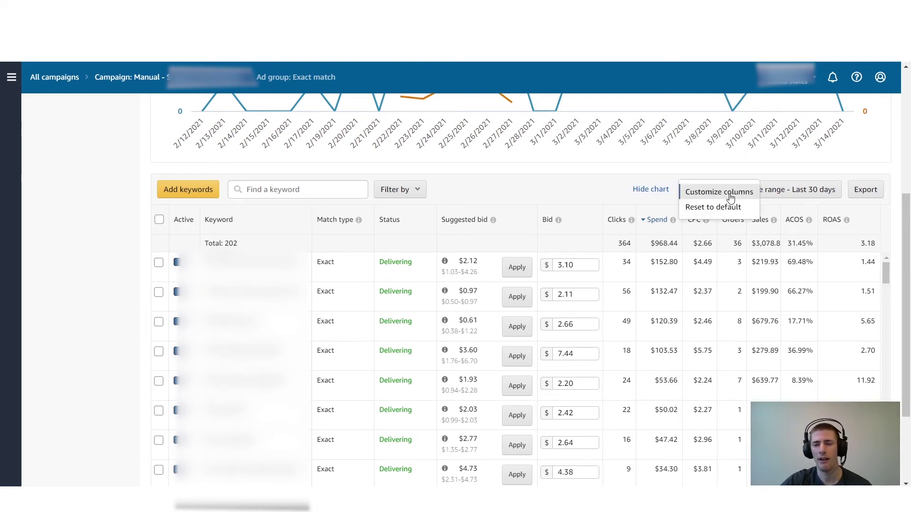
- Replace the Match type, Orders, Sales and ROAS columns with Impressions, then sort keywords by ACOS
left_click(728, 192)
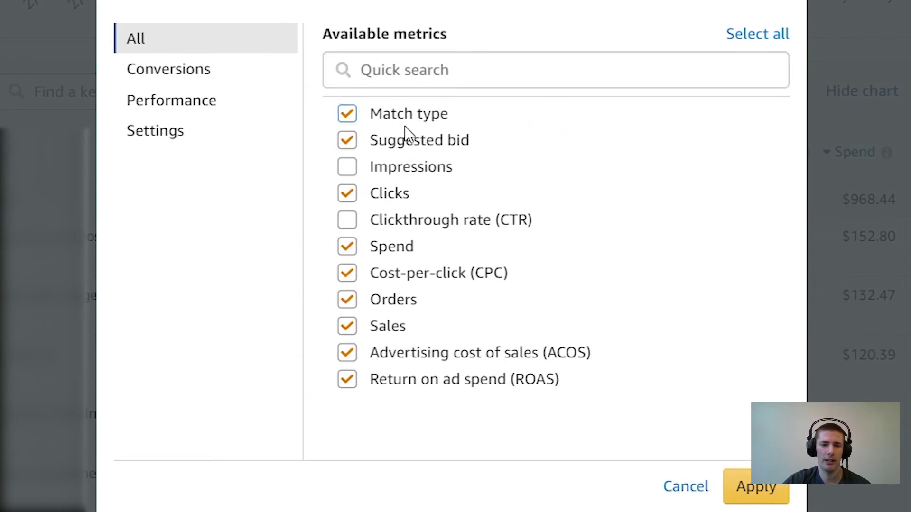
left_click(354, 119)
left_click(349, 116)
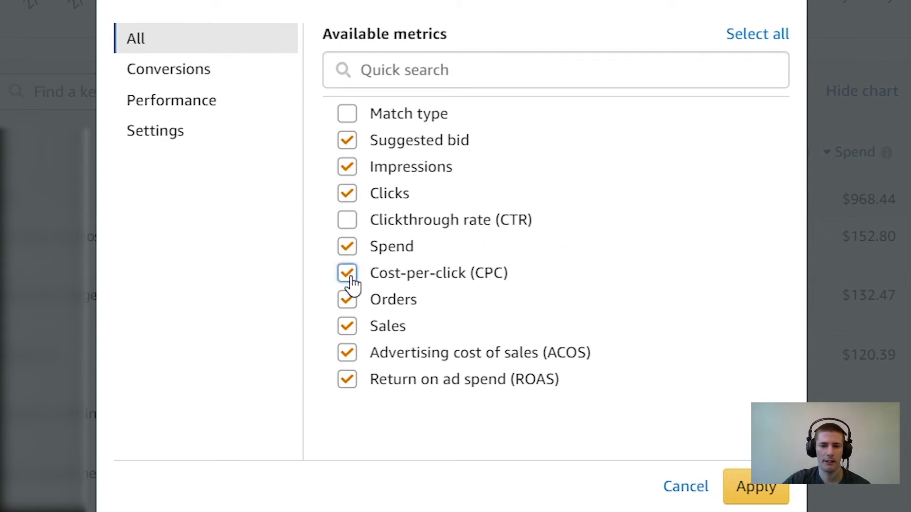
left_click(347, 300)
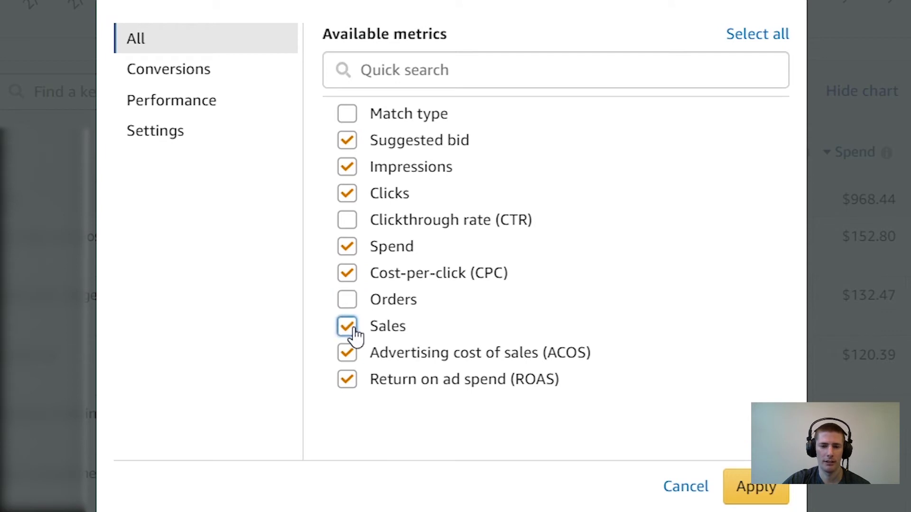
left_click(346, 325)
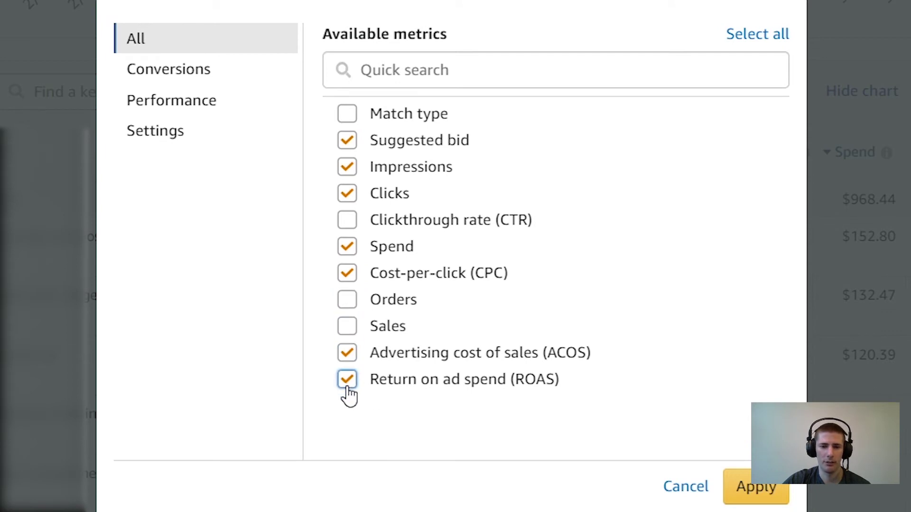
left_click(347, 379)
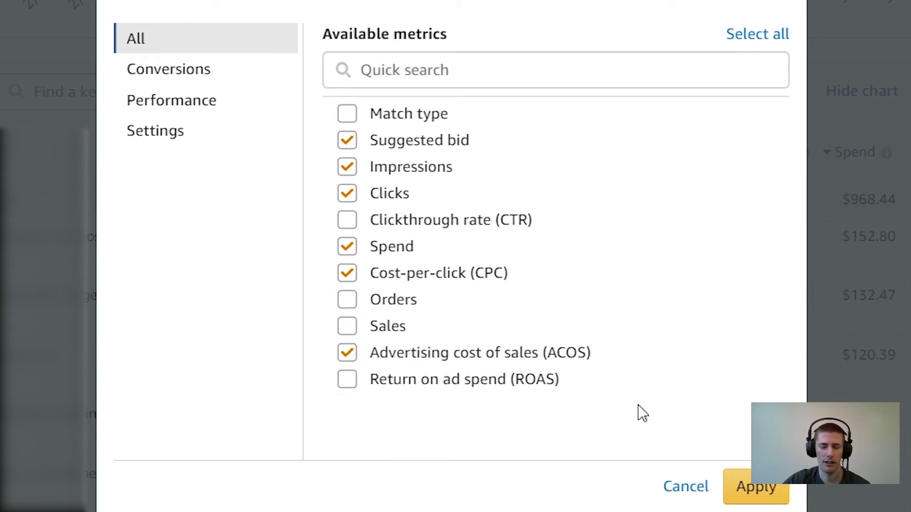
left_click(739, 484)
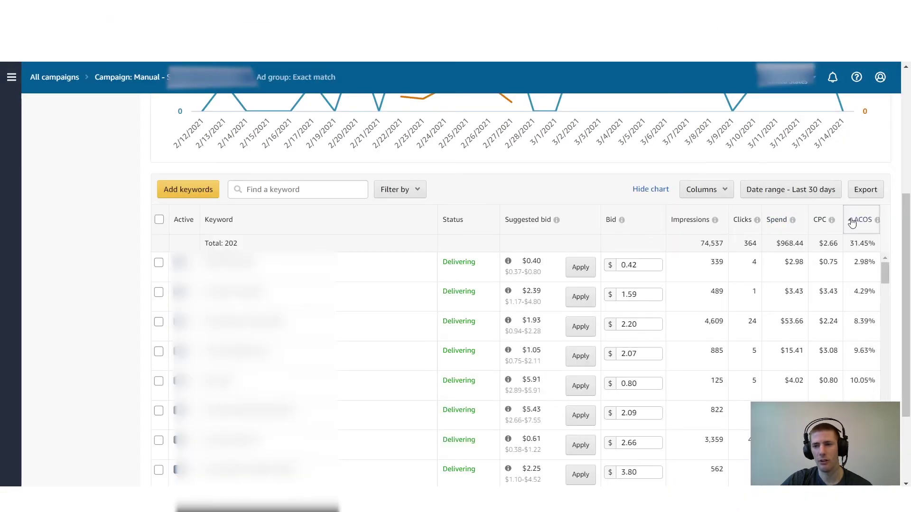
left_click(852, 223)
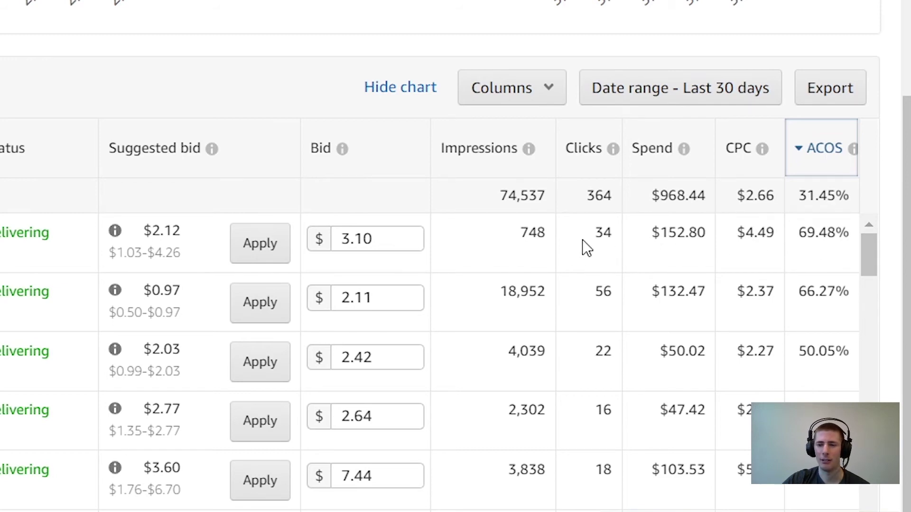
- Lower the 69.48% ACOS keyword's bid from $3.10 to $2.40
left_click(338, 244)
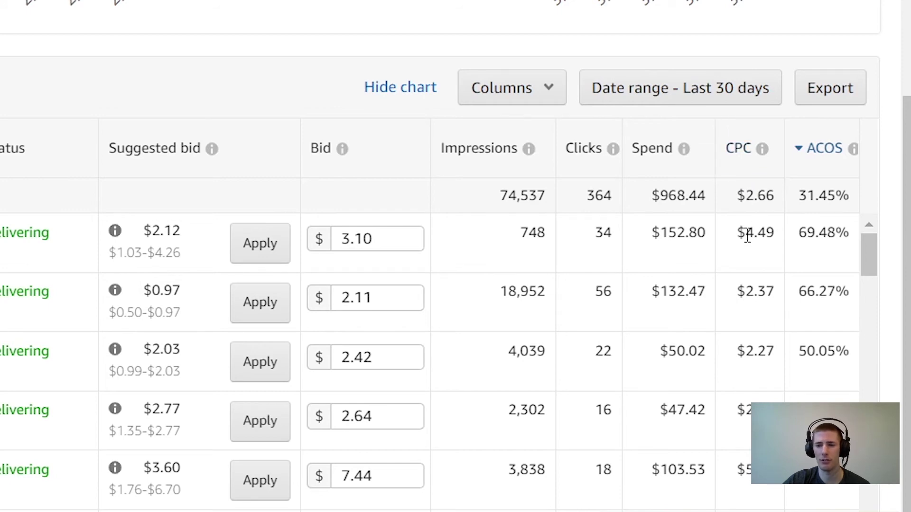
left_click(386, 239)
double_click(381, 249)
type("2.4")
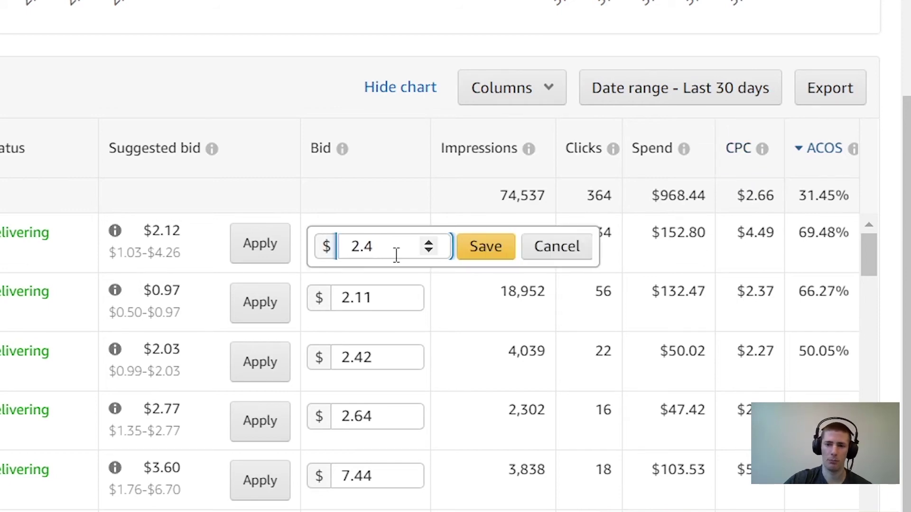
key("Return")
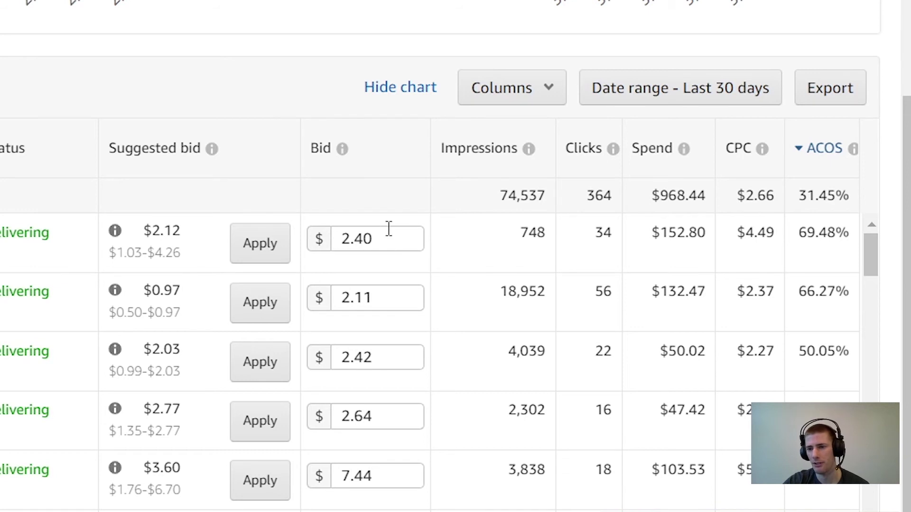
mouse_move(115, 230)
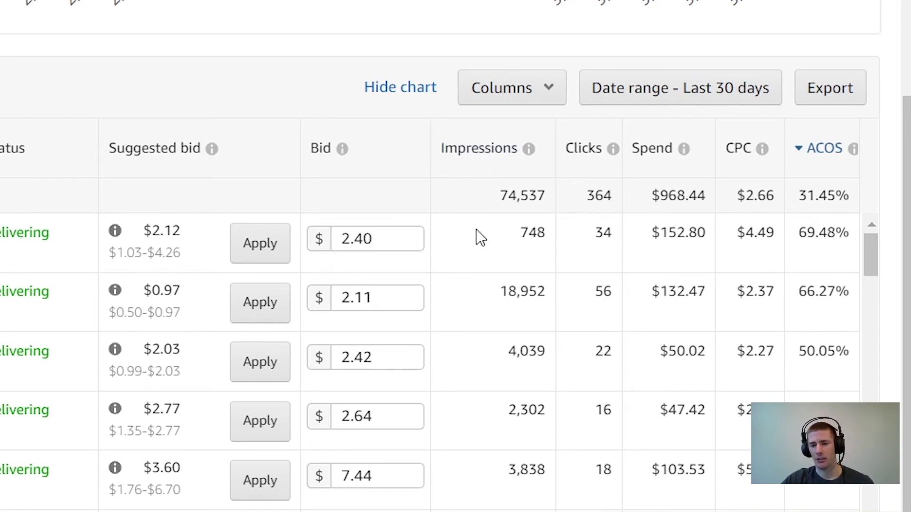
- Highlight the 822 impressions figure in the third keyword row
scroll(472, 248, "down", 5)
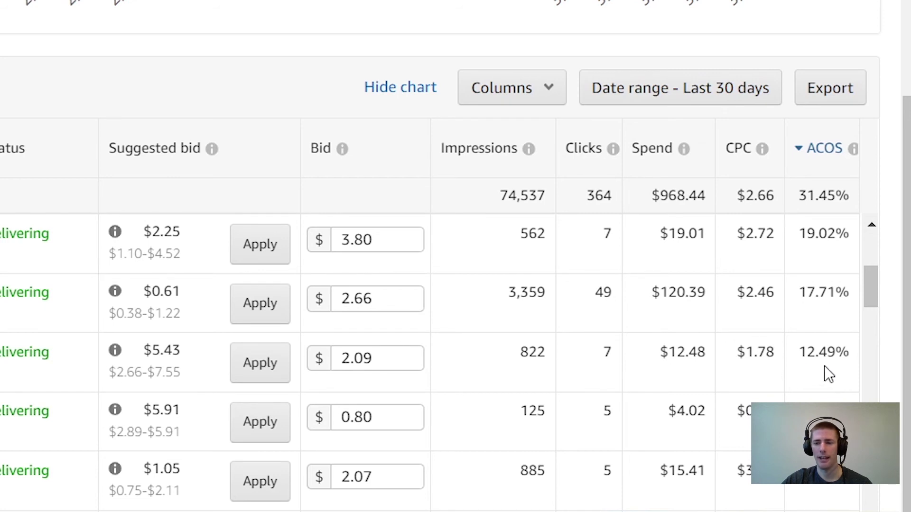
left_click_drag(510, 371, 561, 368)
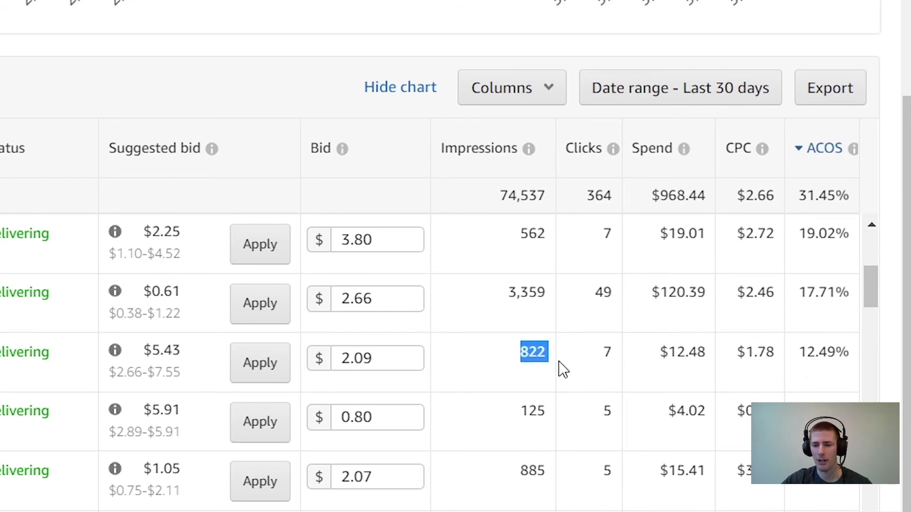
left_click(521, 365)
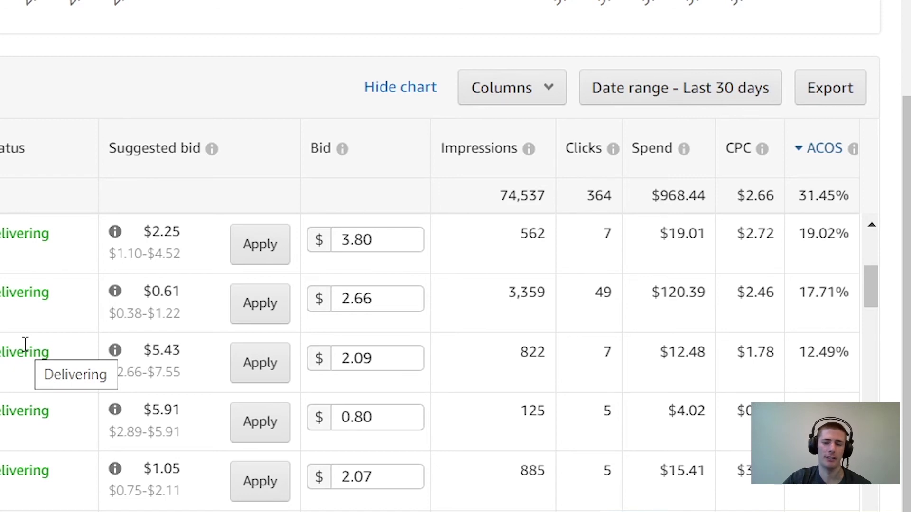
left_click_drag(520, 351, 549, 352)
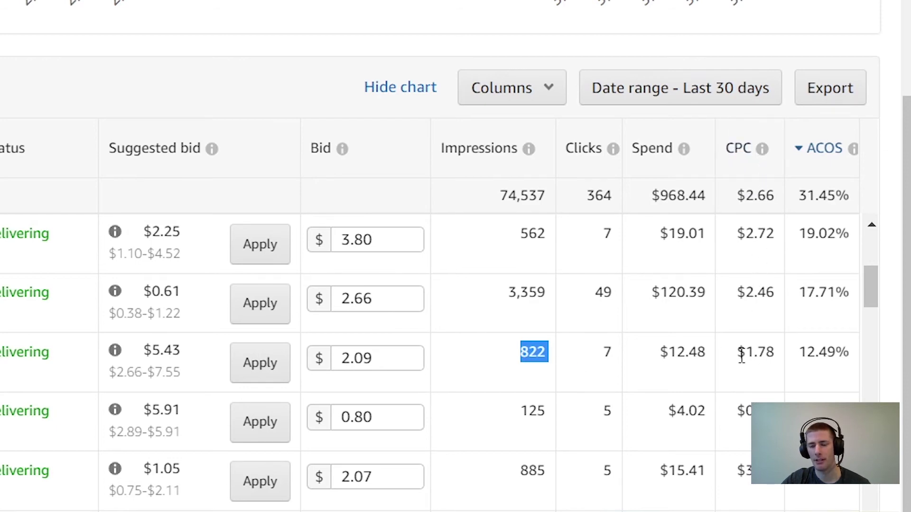
left_click_drag(747, 358, 752, 363)
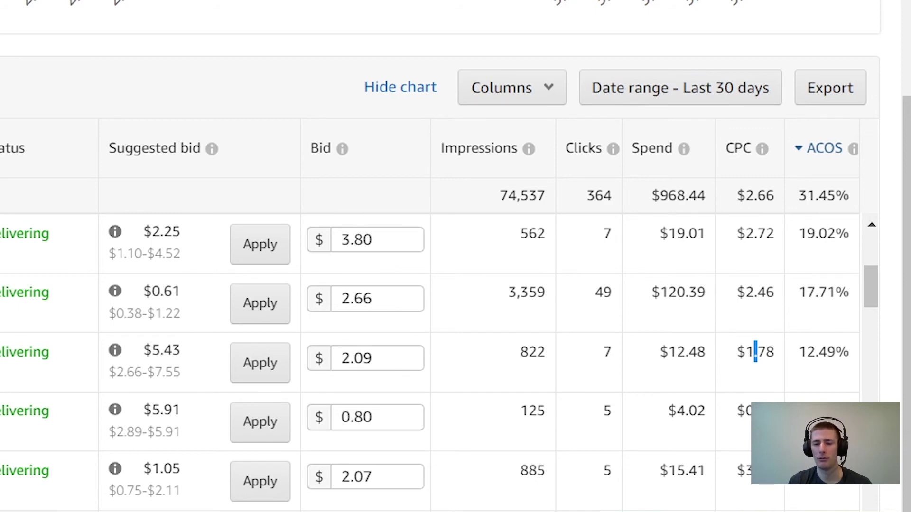
left_click(361, 360)
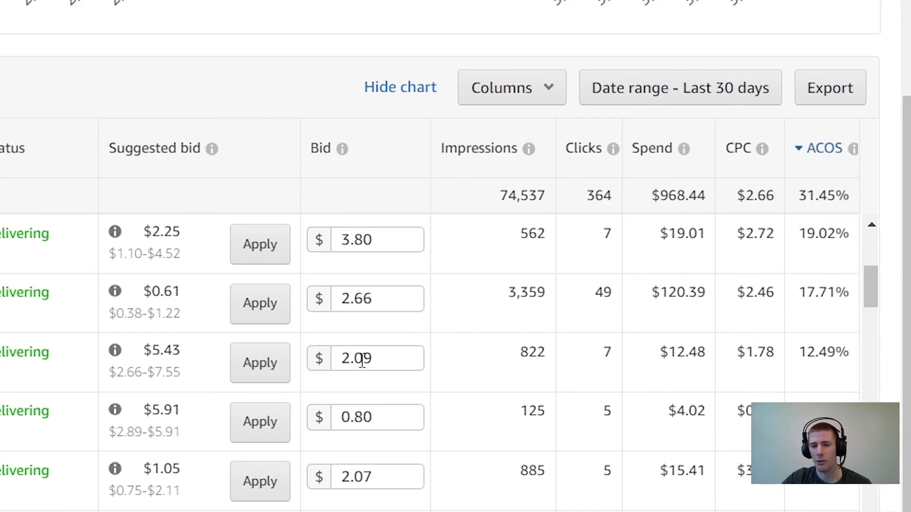
- Raise the $2.09 keyword bid to $2.50 and check the $5.43 suggested-bid explanation
left_click(362, 360)
left_click_drag(364, 365, 399, 358)
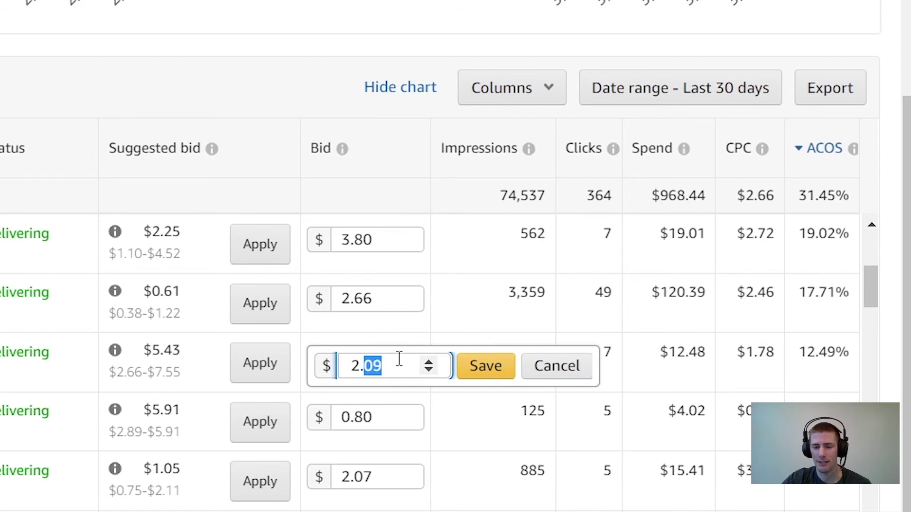
type("5")
key("Return")
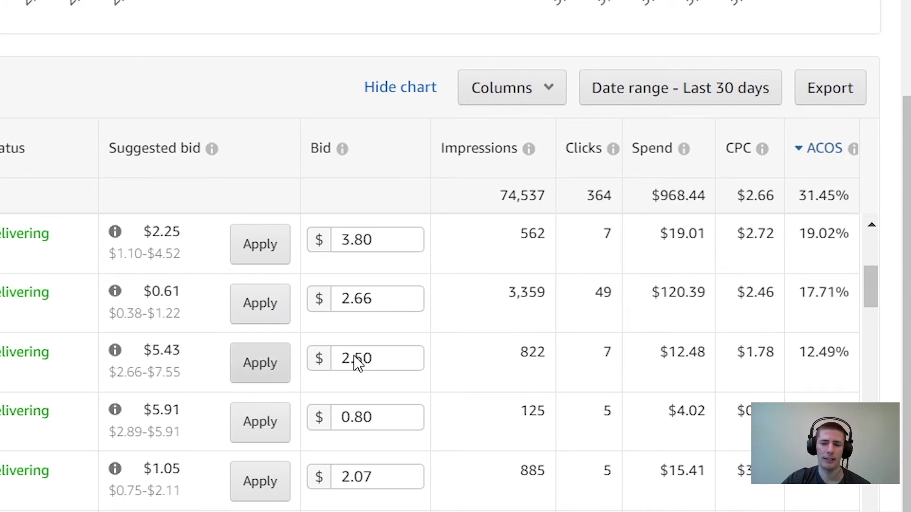
left_click(115, 350)
left_click(173, 372)
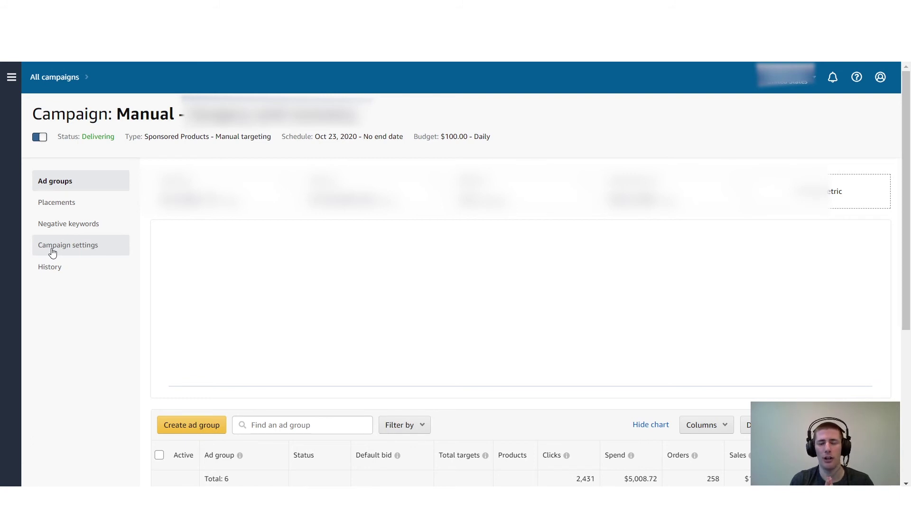
- Find the Broad match ad group in the Manual campaign's ad group table and open it
scroll(218, 350, "down", 5)
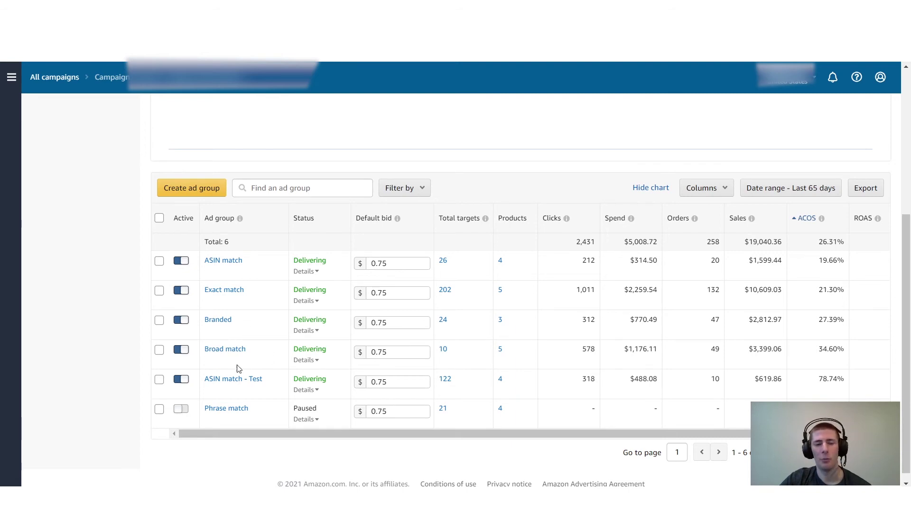
scroll(238, 365, "up", 5)
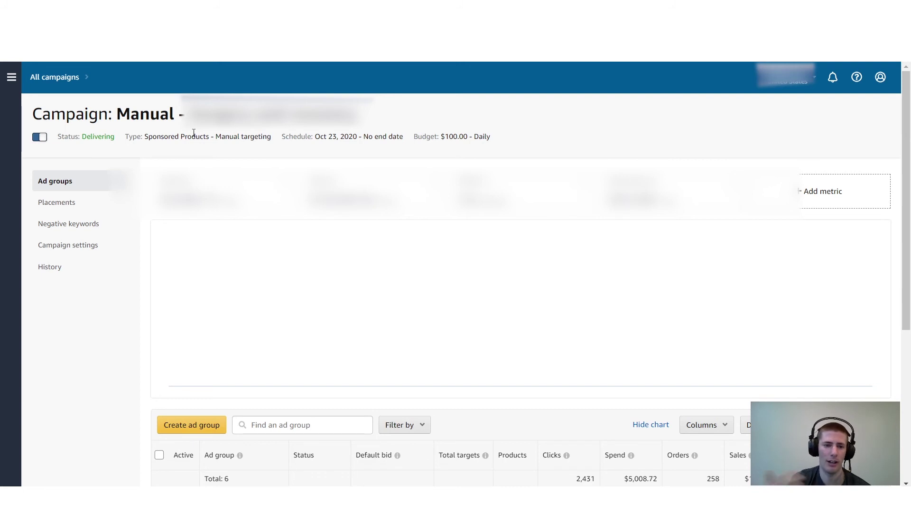
scroll(252, 341, "down", 5)
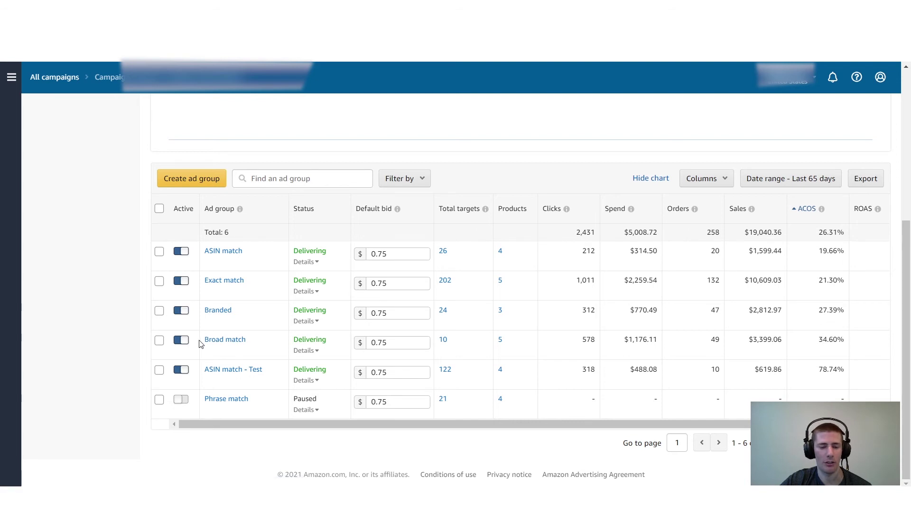
left_click(238, 340)
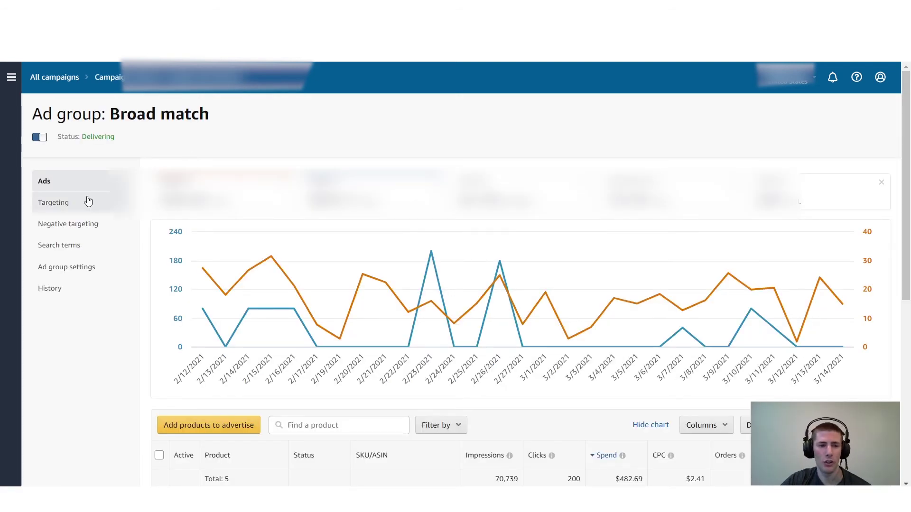
- Open the Broad match search terms report, sort by Spend descending, then by Orders
left_click(80, 248)
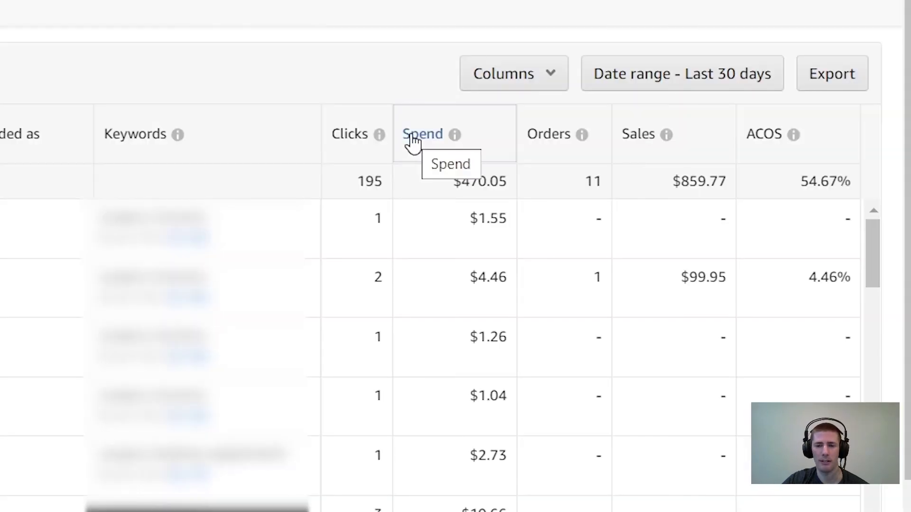
left_click(412, 140)
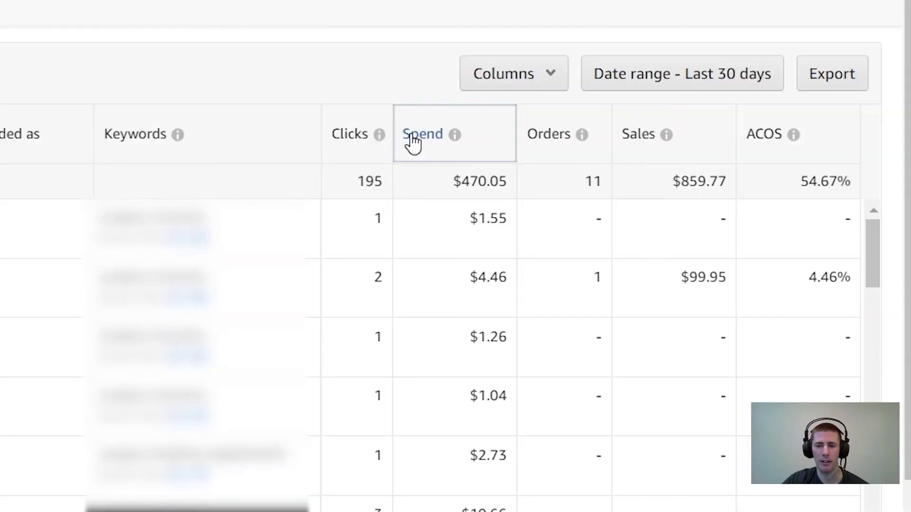
left_click(413, 142)
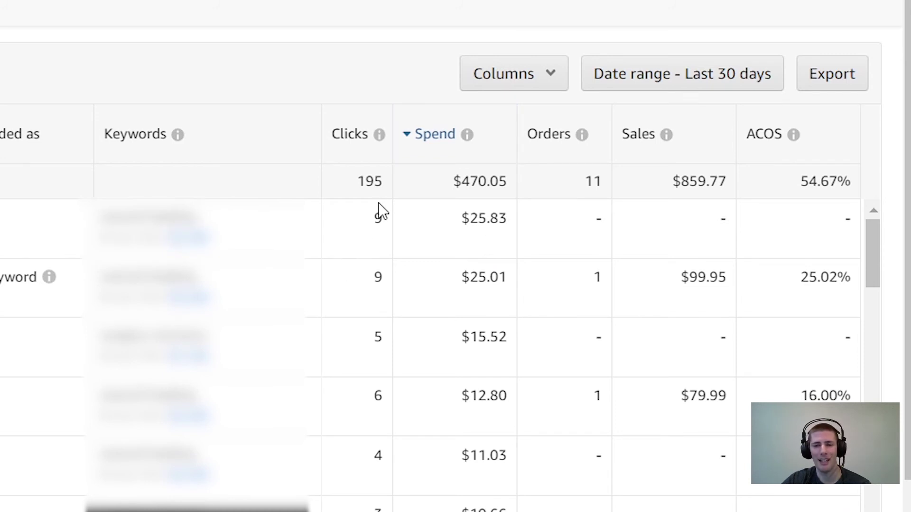
left_click(561, 134)
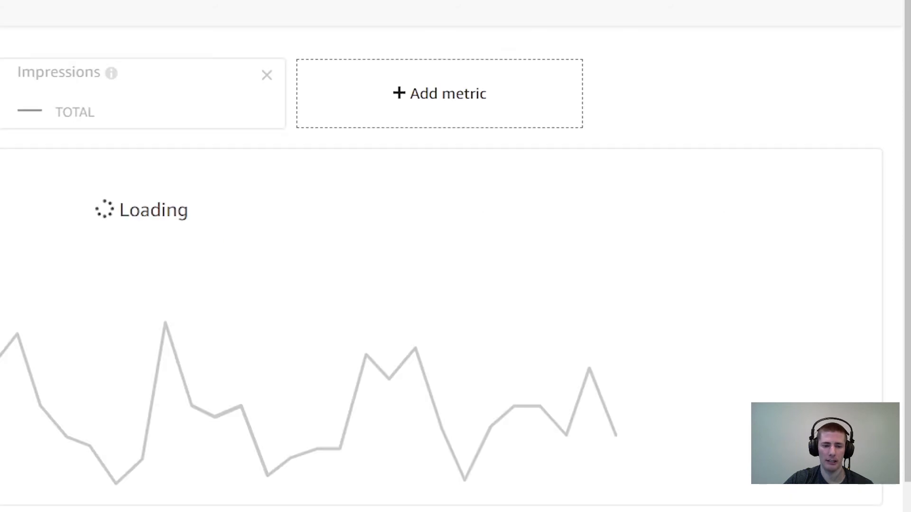
- Choose Sponsored Brands as the new campaign type and continue to its settings form
scroll(456, 256, "down", 5)
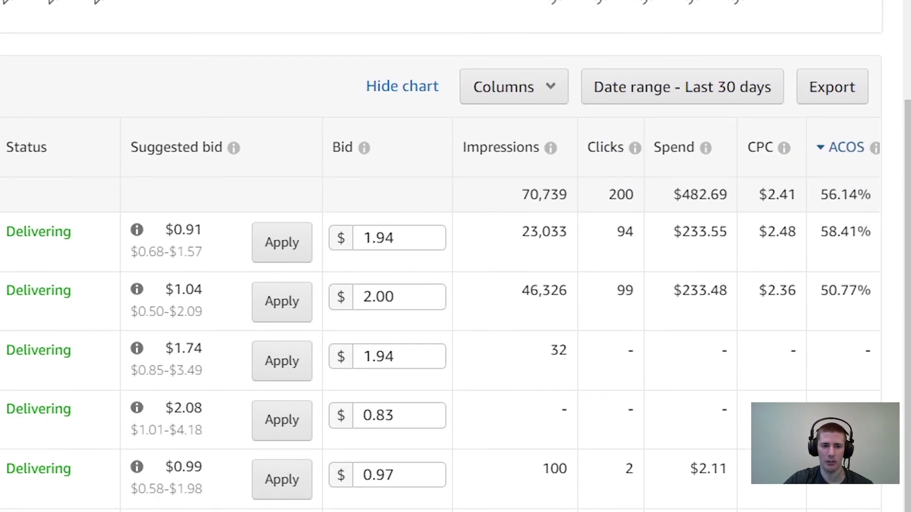
scroll(456, 256, "down", 3)
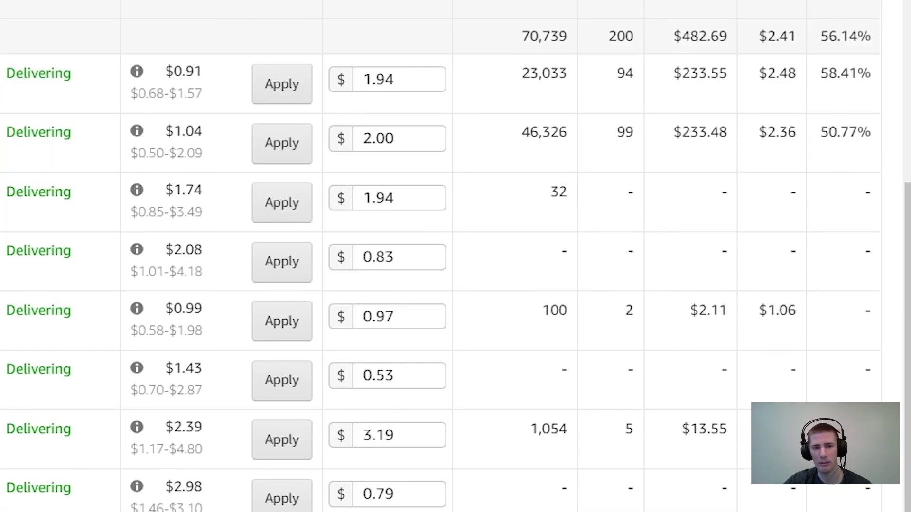
scroll(45, 143, "up", 2)
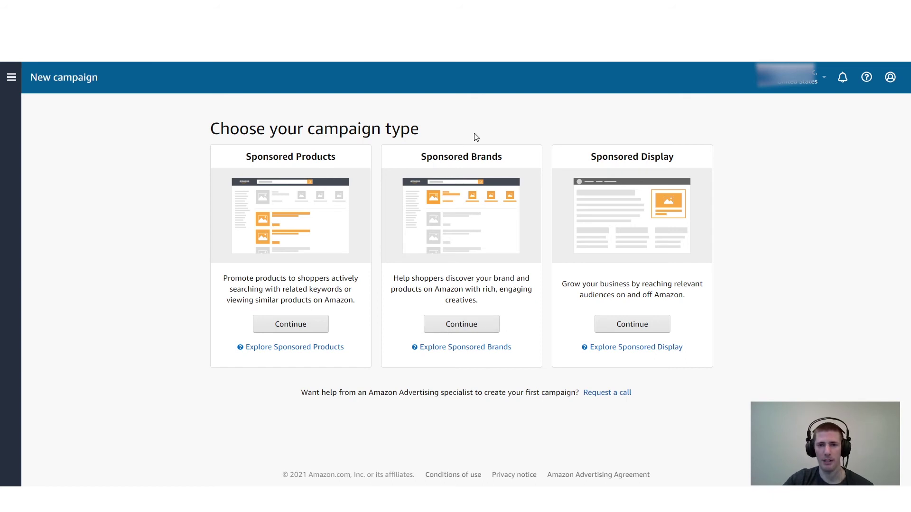
left_click(458, 325)
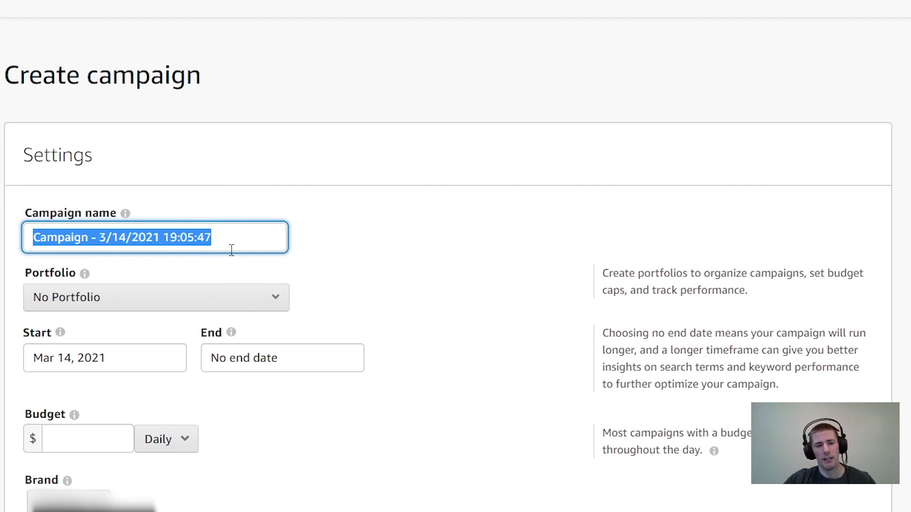
- Name the campaign 'SB - - Shampoo (women)', with women inside the parentheses
type("SB ")
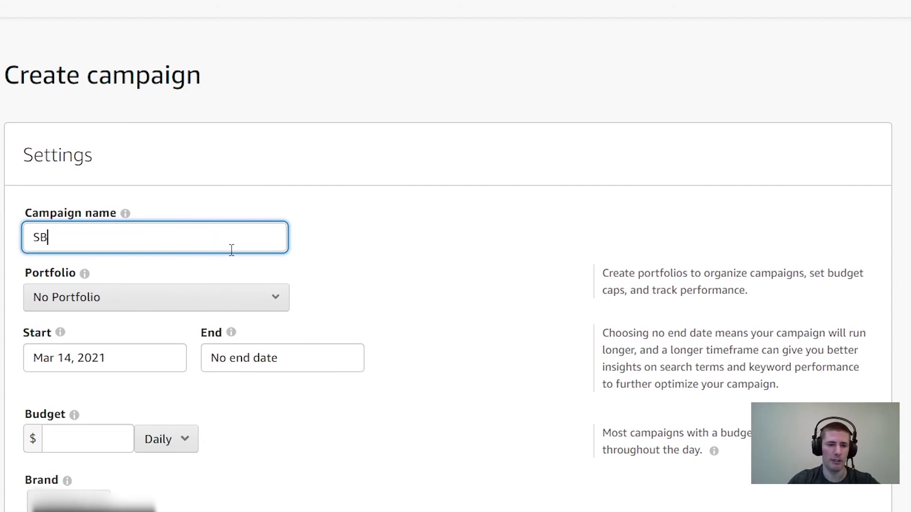
type("-")
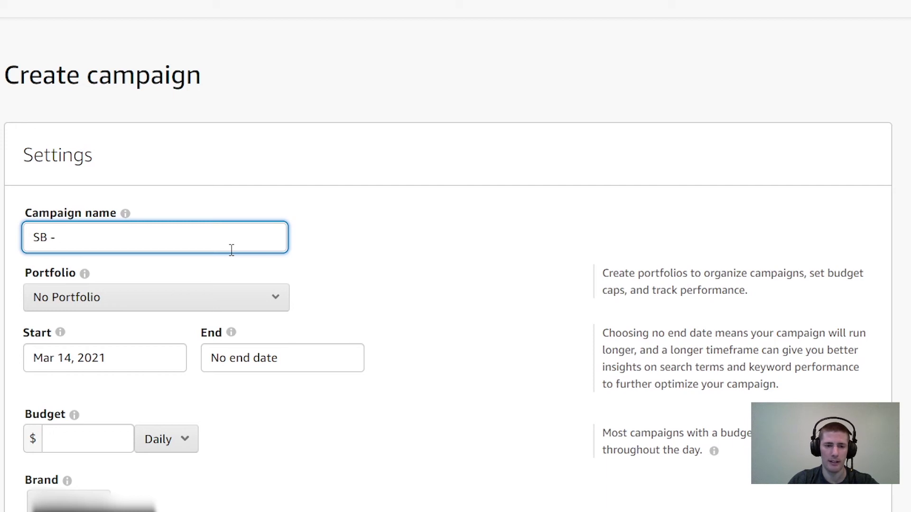
type(" -")
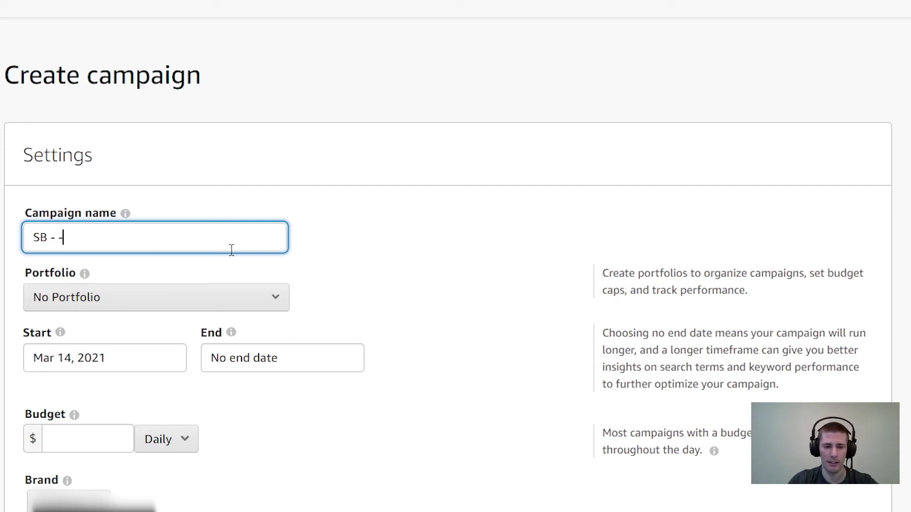
type(" Shampoo ()")
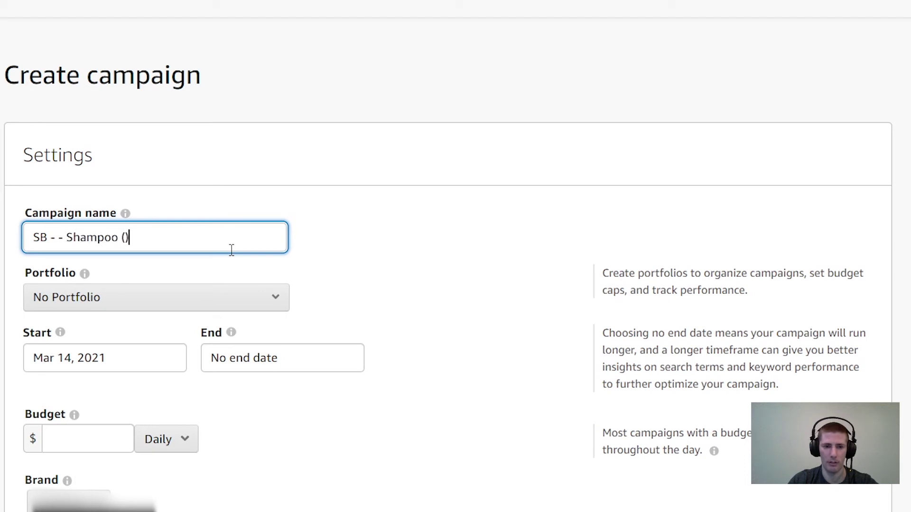
key("Left")
type("women")
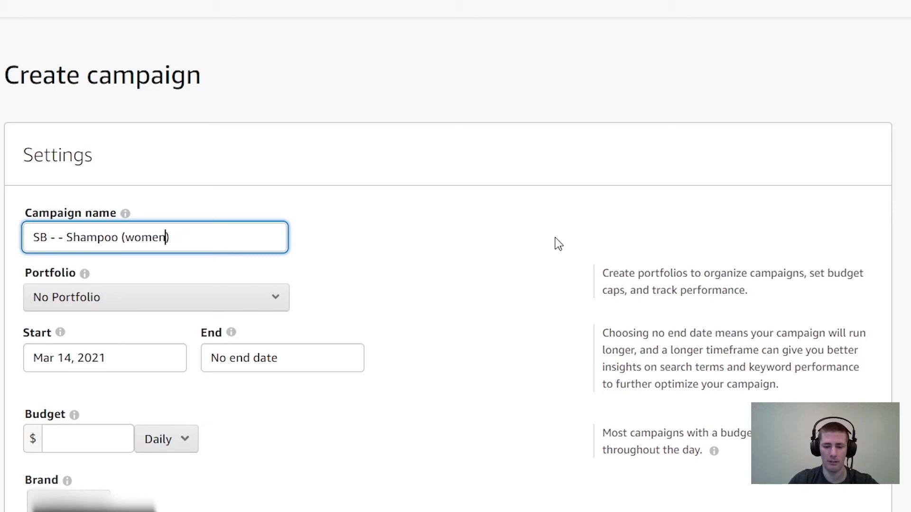
scroll(116, 365, "down", 1)
- Enter 15 in the Budget field so the campaign spends $15.00 daily
left_click(87, 366)
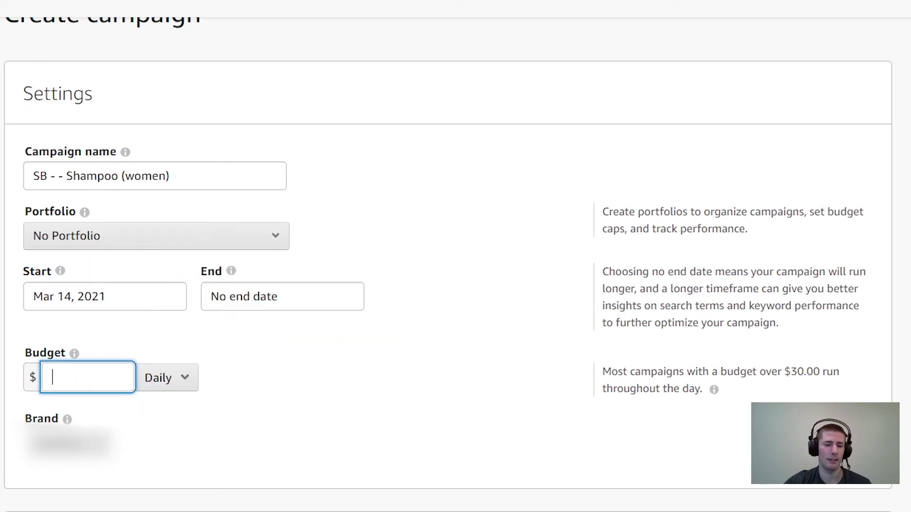
type("15")
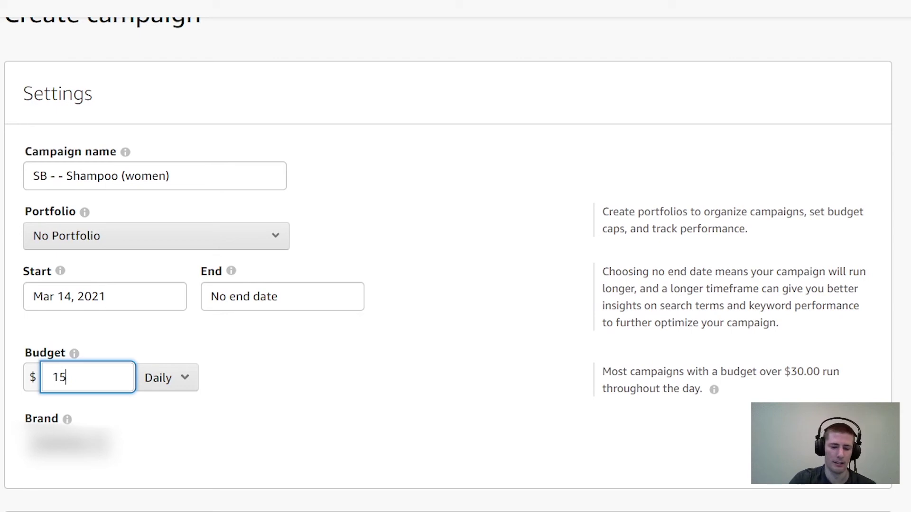
left_click(1, 409)
scroll(143, 365, "down", 3)
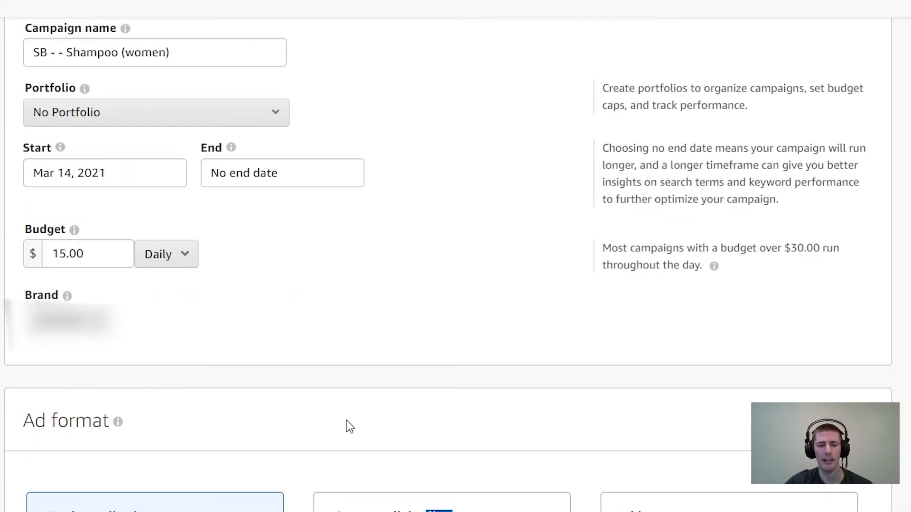
scroll(350, 427, "up", 3)
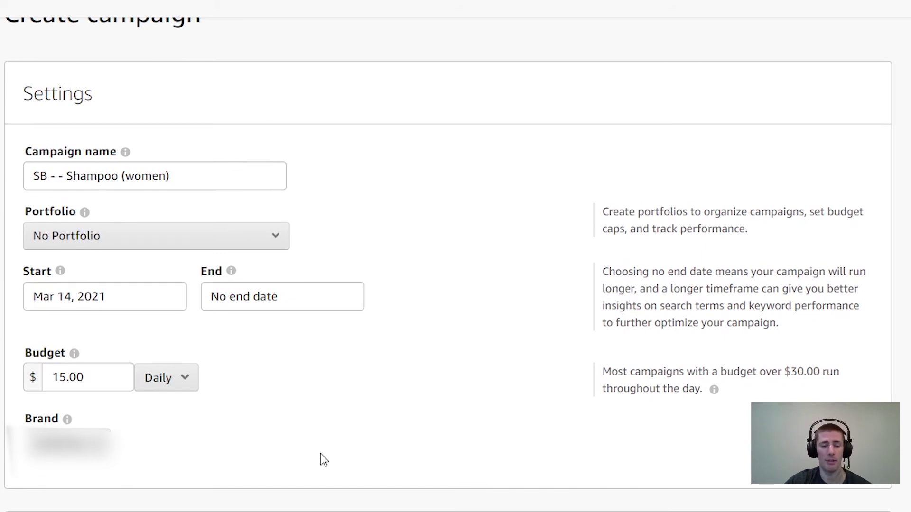
scroll(287, 423, "down", 10)
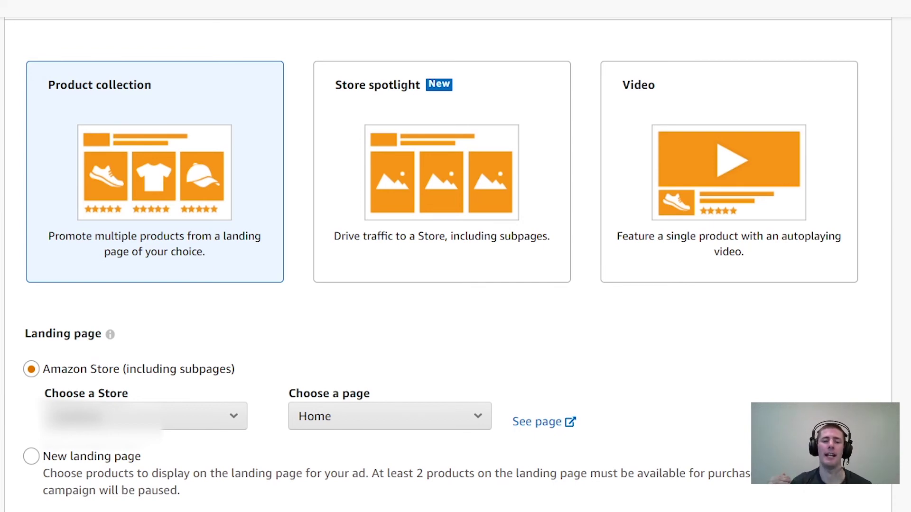
scroll(456, 265, "down", 10)
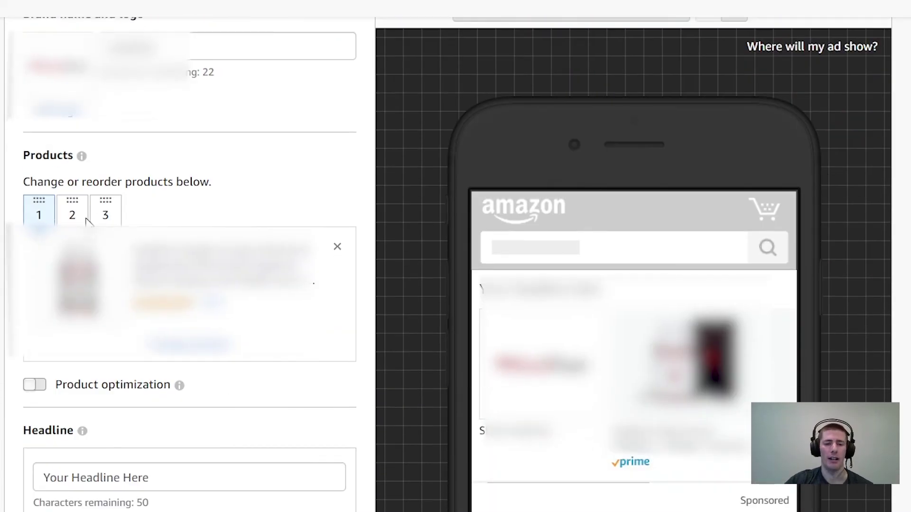
left_click(87, 217)
left_click(94, 218)
left_click(81, 219)
left_click(97, 218)
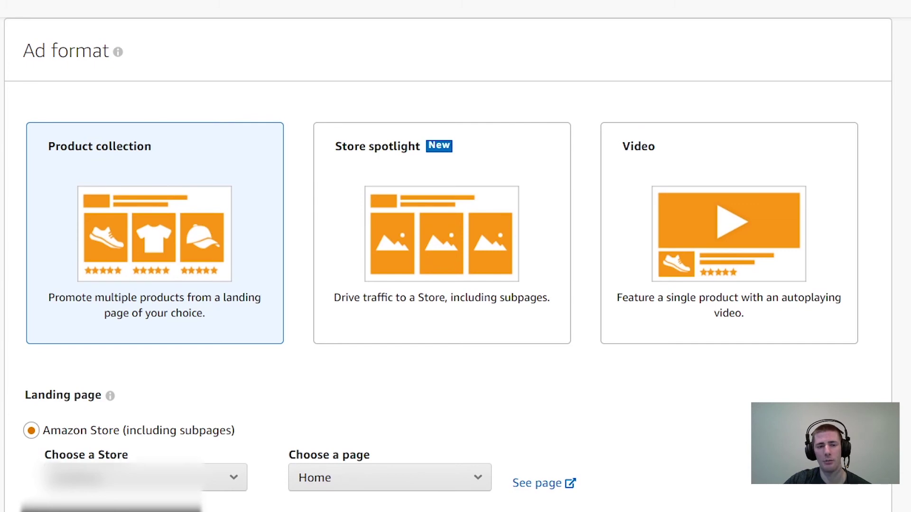
scroll(446, 266, "down", 3)
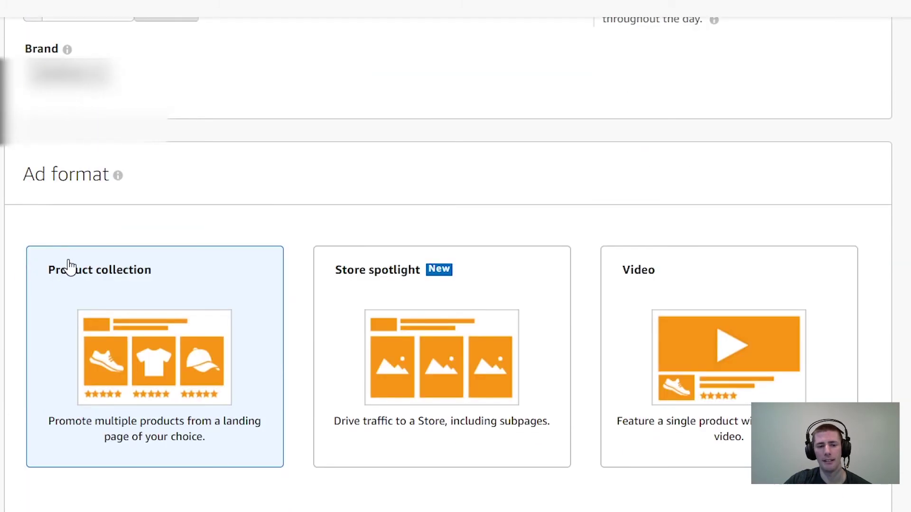
scroll(157, 334, "up", 8)
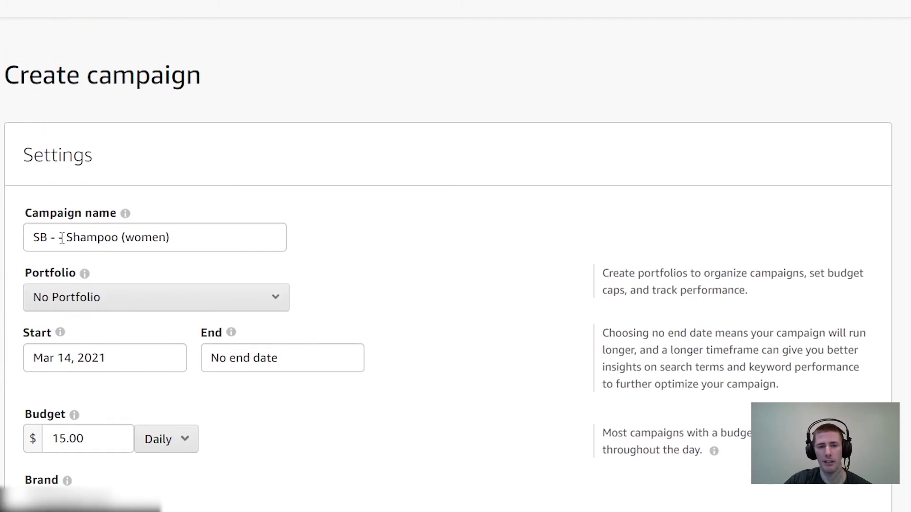
- Insert 'Product Collection' and replace 'Shampoo (women)' with 'Branded' in the campaign name
left_click(61, 237)
type("Product c")
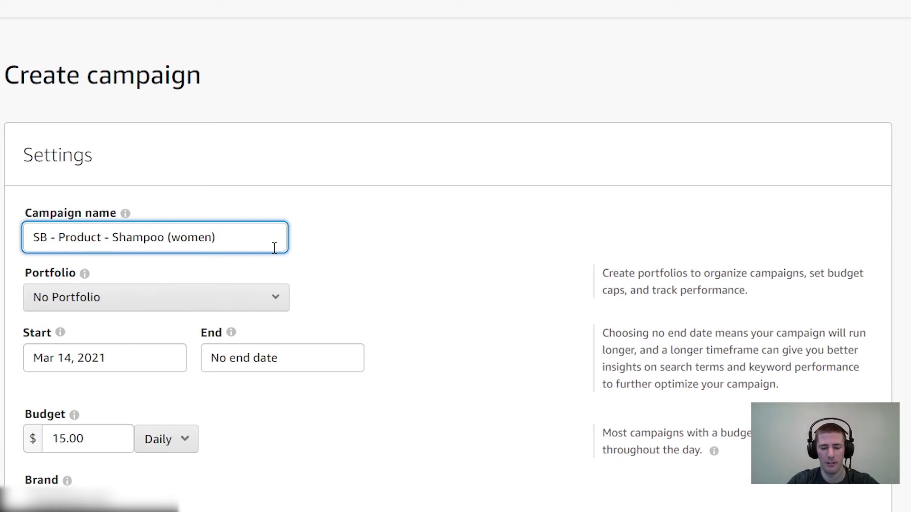
type("olle")
key("BackSpace")
key("BackSpace")
key("BackSpace")
key("BackSpace")
key("BackSpace")
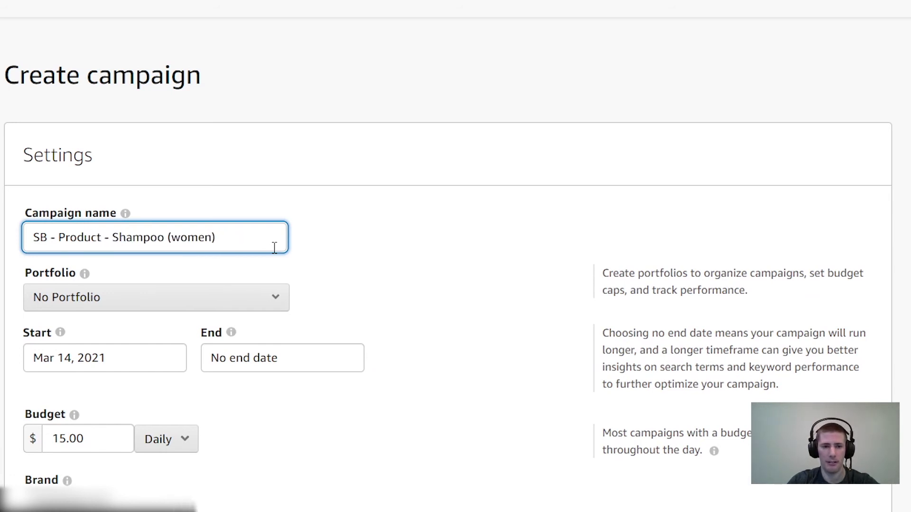
type("Collection")
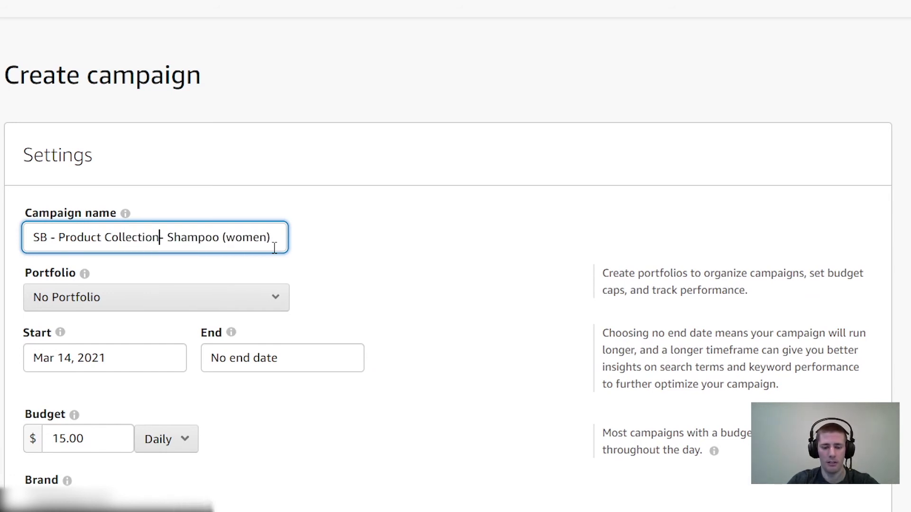
left_click(173, 237)
left_click_drag(173, 237, 342, 262)
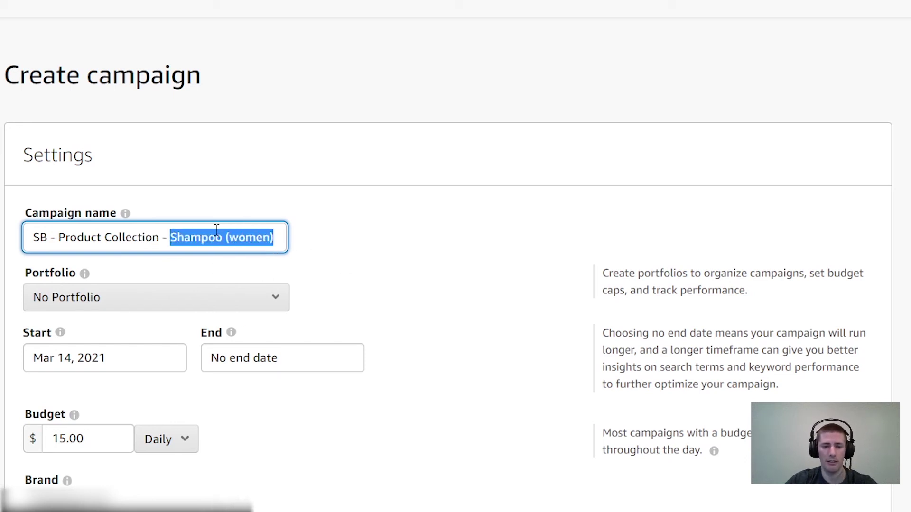
type("Branded")
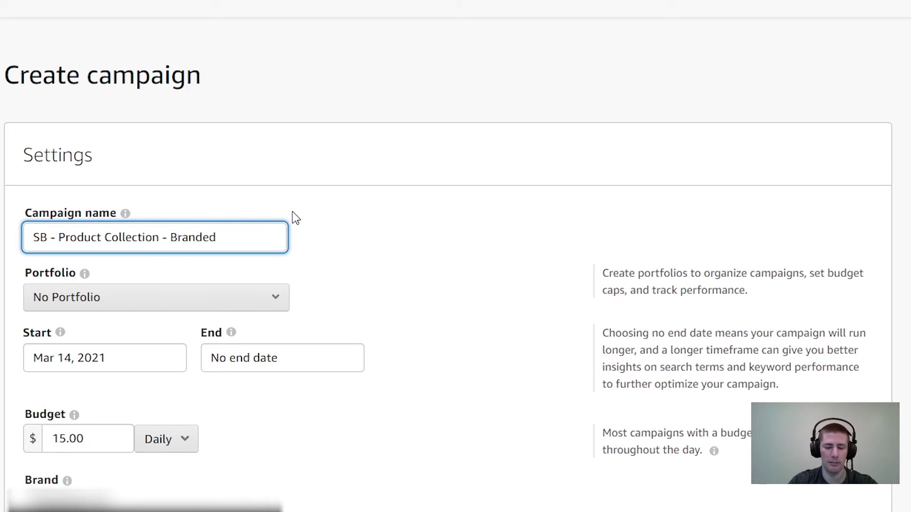
left_click(412, 209)
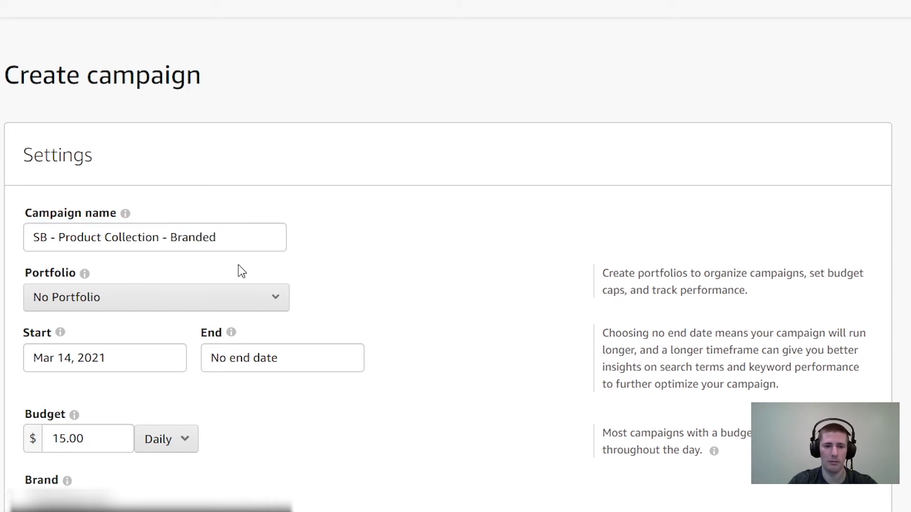
scroll(238, 265, "down", 10)
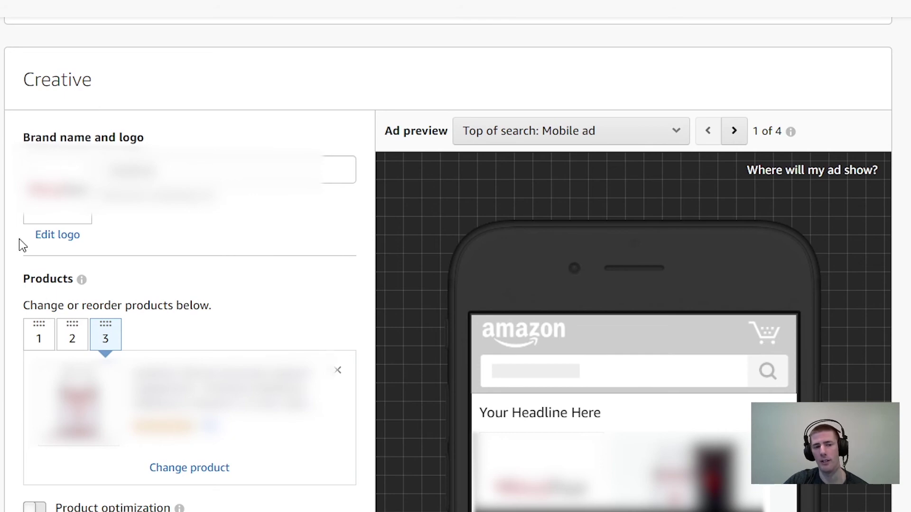
- Review advertised products 1, 2 and 3, then turn on and confirm product optimization
scroll(106, 244, "down", 4)
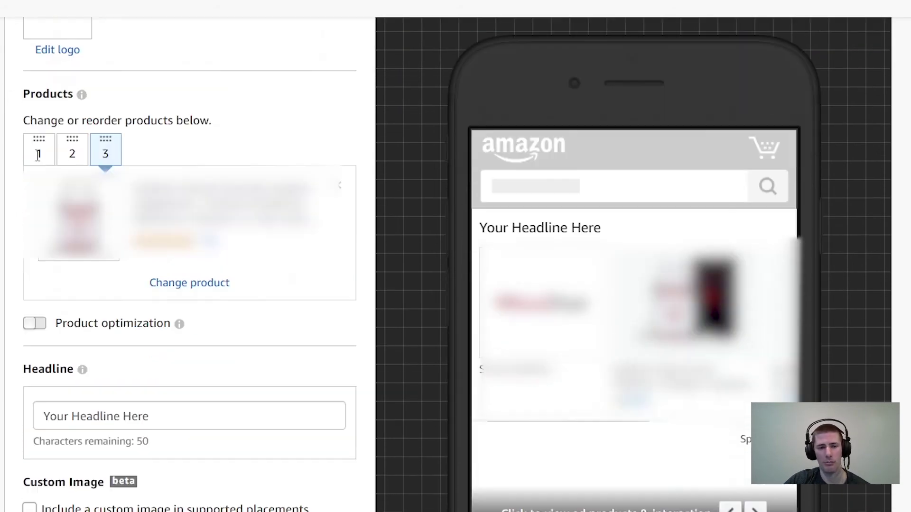
left_click(48, 149)
left_click(69, 151)
left_click(101, 150)
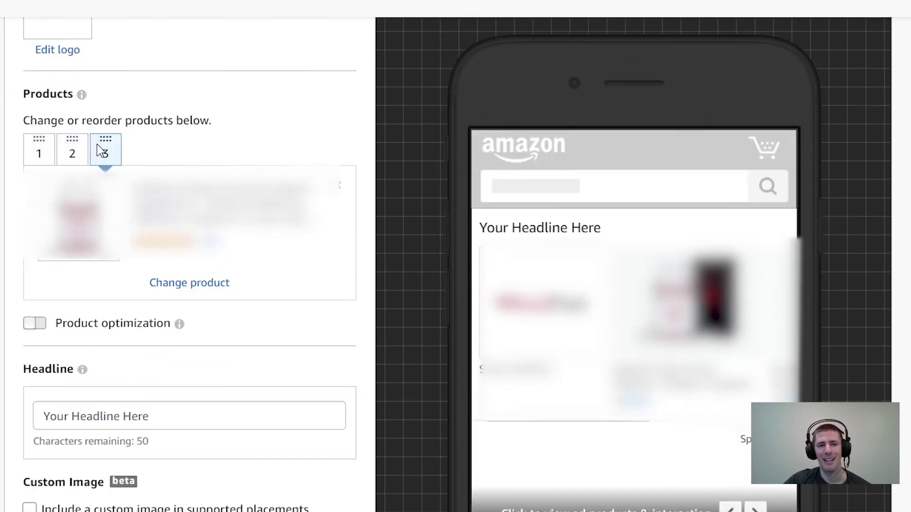
left_click(46, 154)
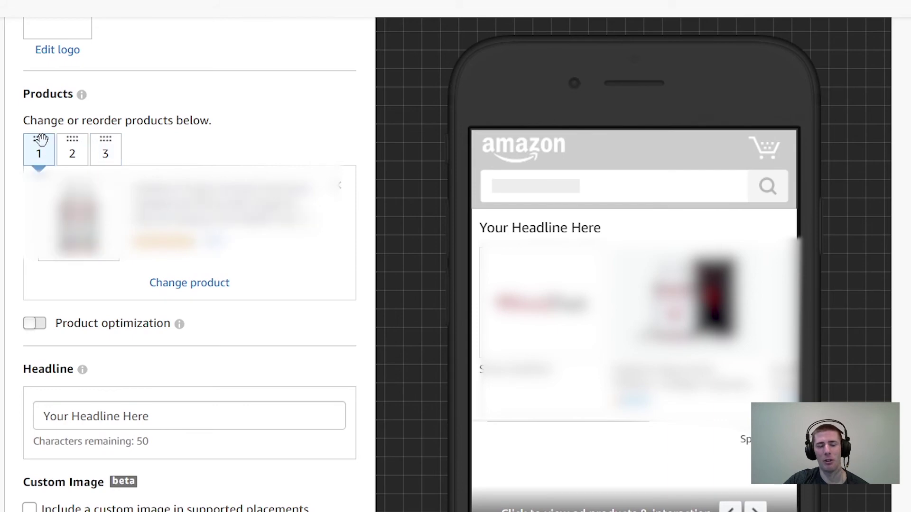
left_click(34, 325)
left_click(649, 380)
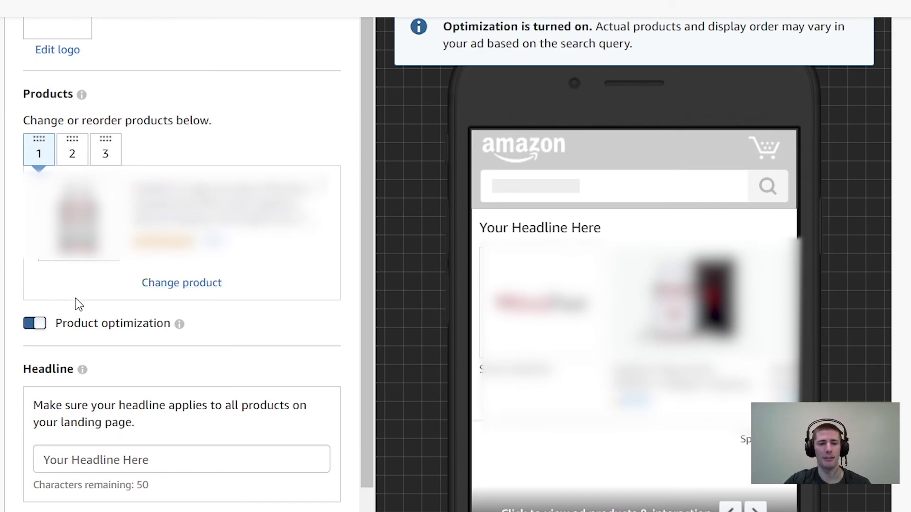
- Enter the headline 'The perfect choice for your hair', correcting typos along the way
scroll(76, 297, "down", 4)
left_click(86, 274)
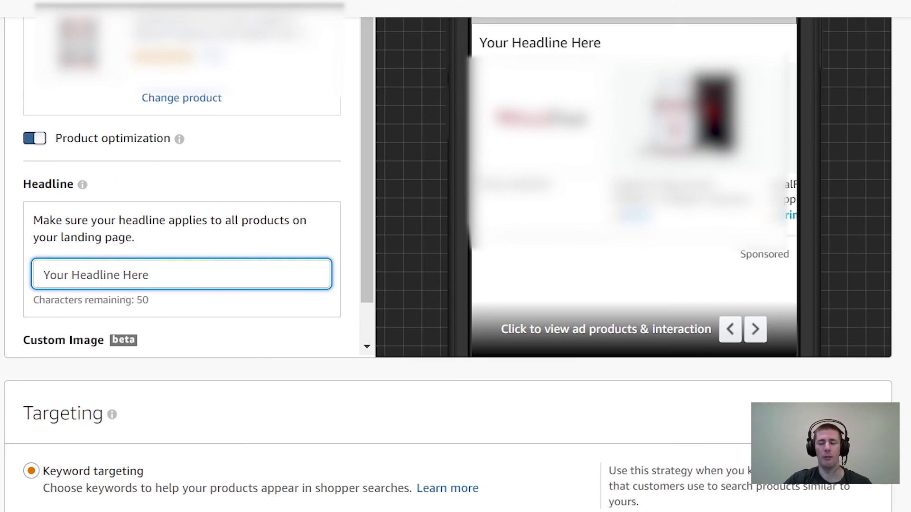
type("The perf")
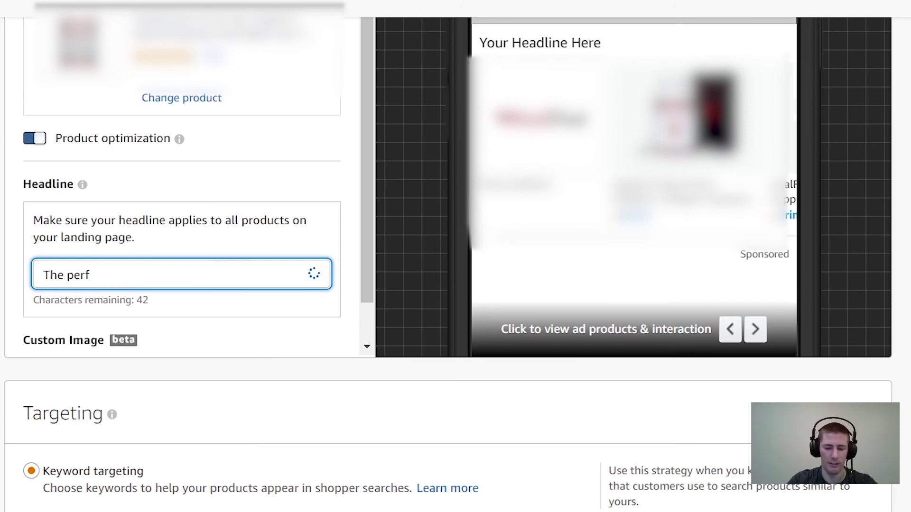
type("ect co")
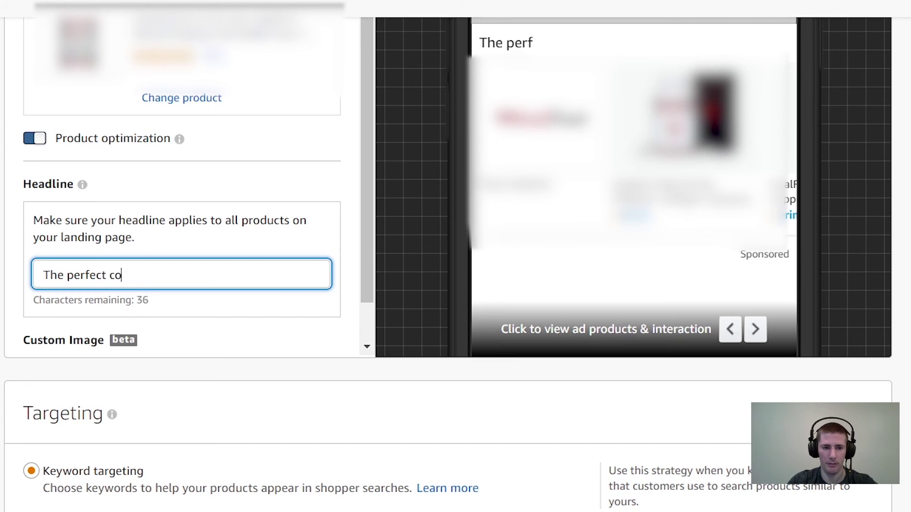
type("i")
key("BackSpace")
key("BackSpace")
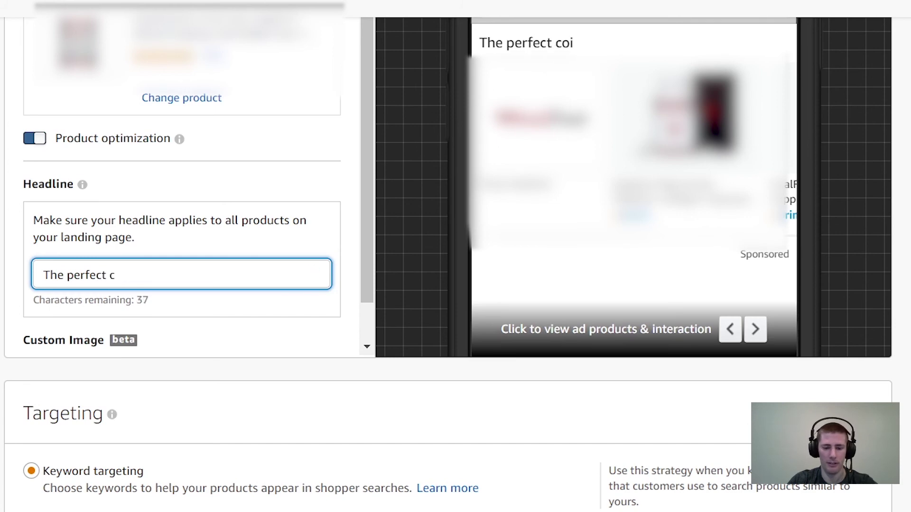
type("hoice for ypou")
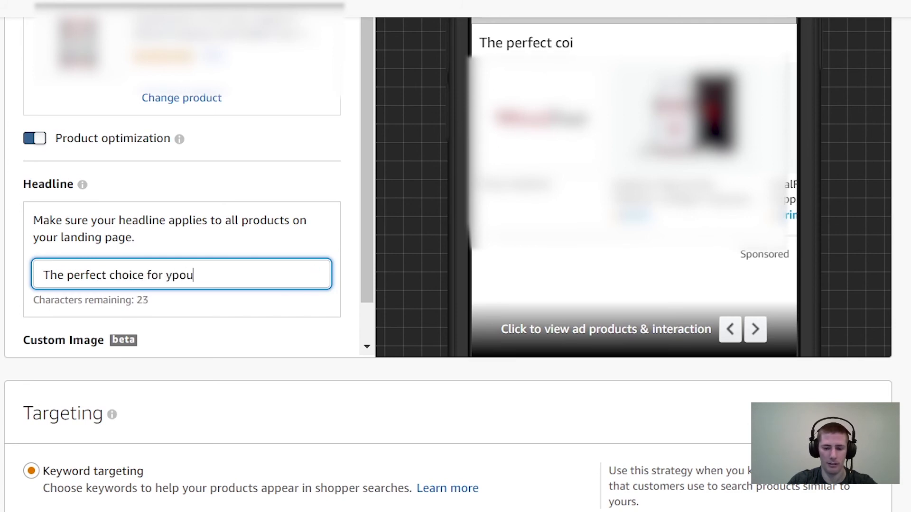
key("BackSpace")
key("BackSpace")
key("BackSpace")
type("ou")
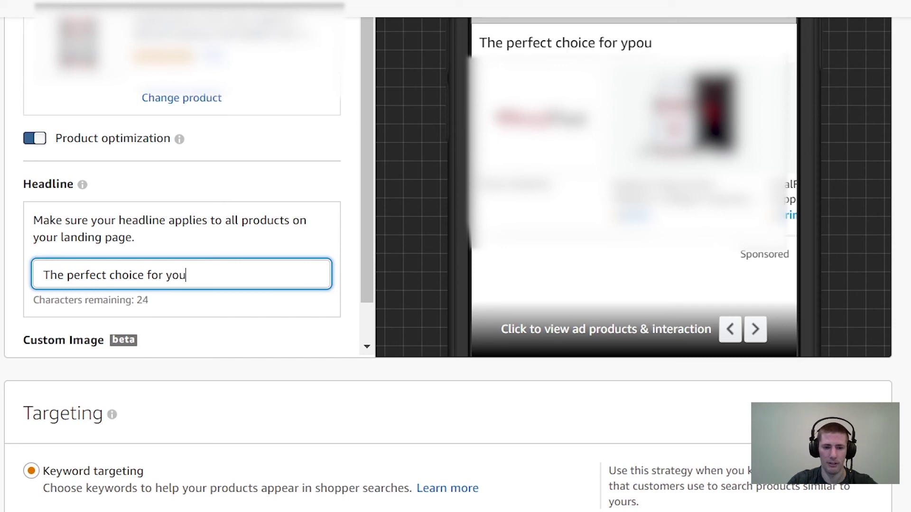
type("r hair")
key("ctrl+a")
scroll(455, 218, "up", 1)
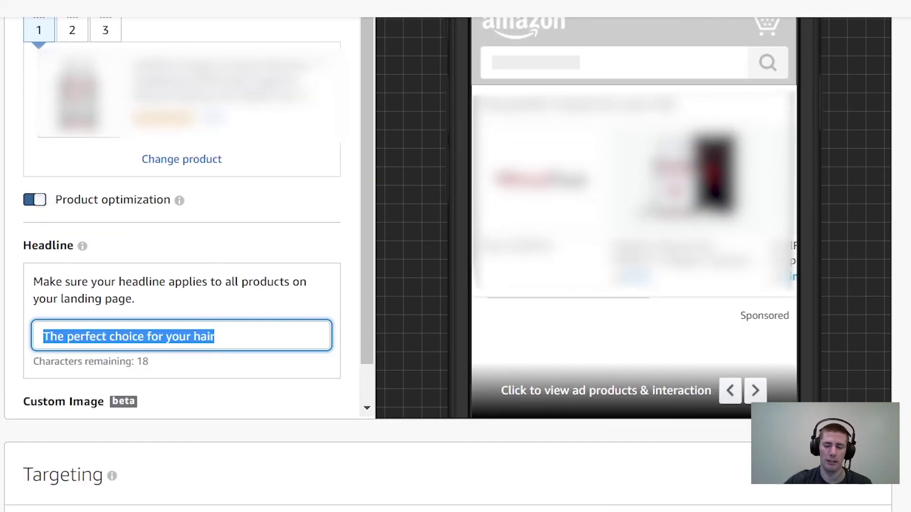
key("Right")
scroll(209, 142, "up", 2)
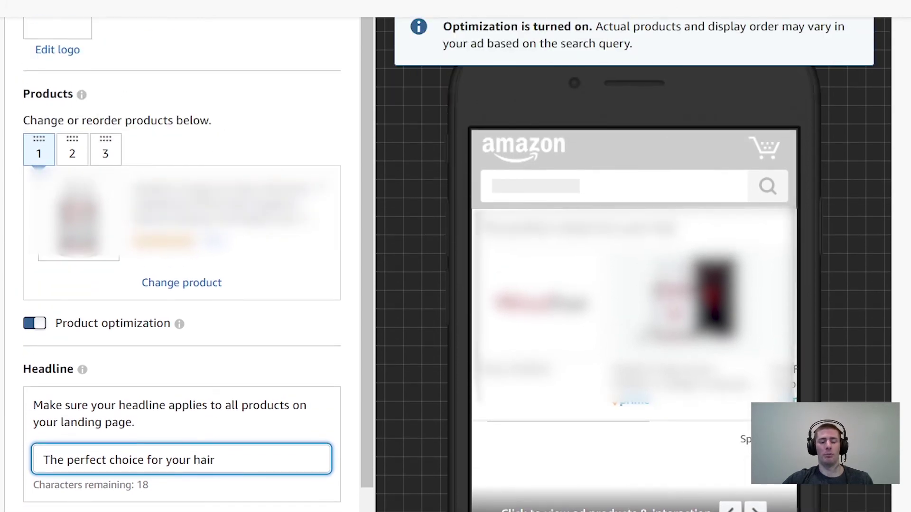
scroll(137, 180, "down", 15)
scroll(142, 185, "down", 4)
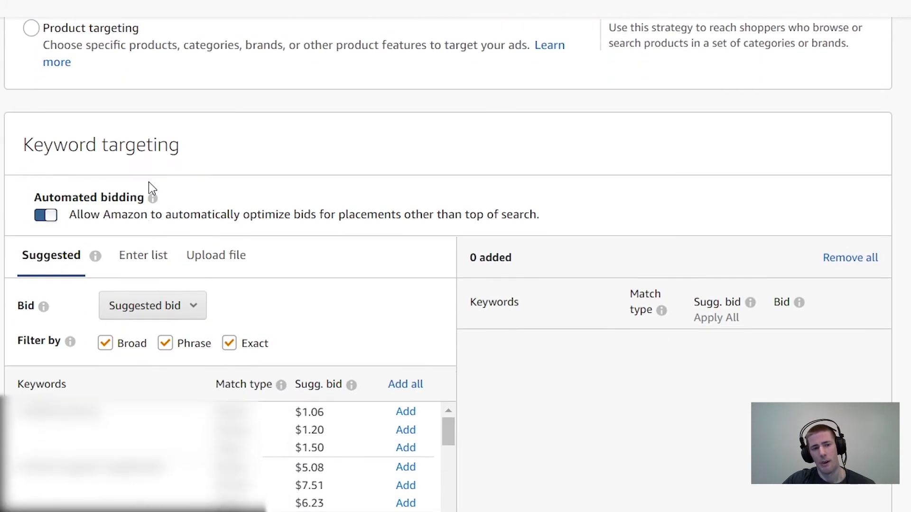
- Switch keyword targeting to Enter list and uncheck Phrase and Exact, leaving Broad only
left_click(141, 196)
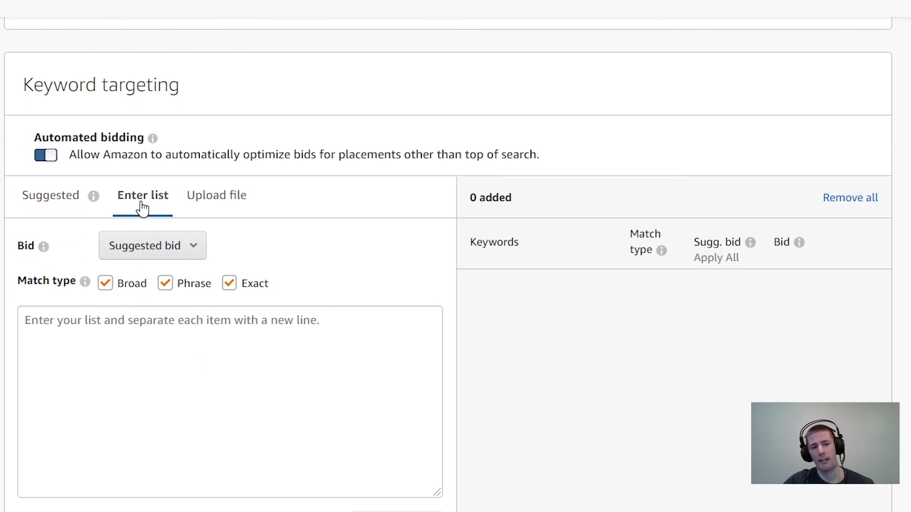
left_click(166, 286)
left_click(234, 285)
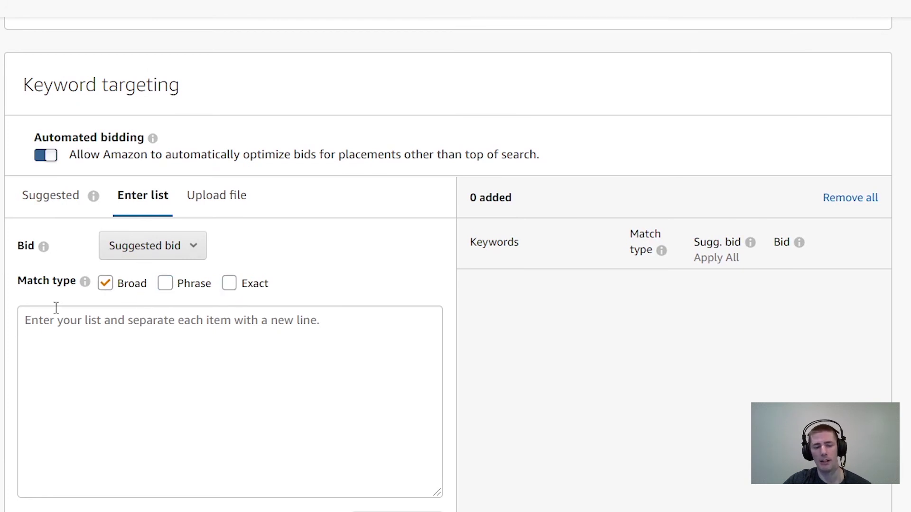
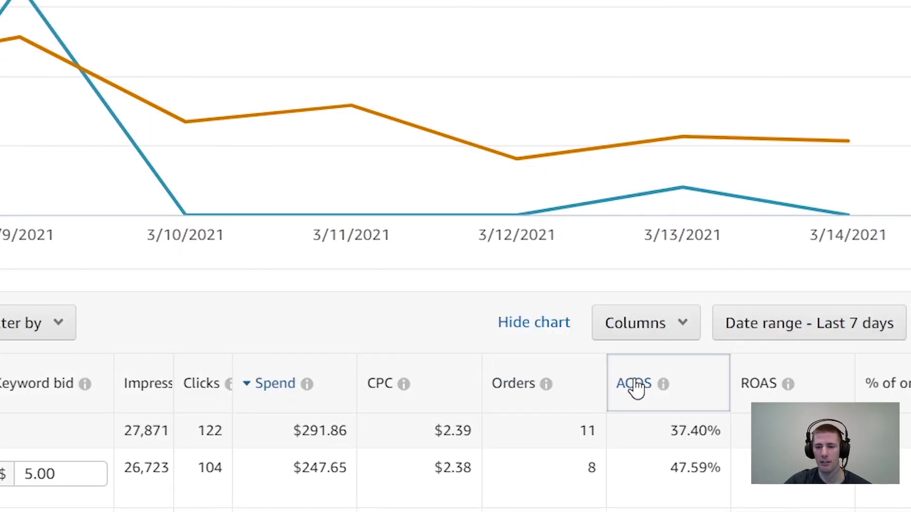
- Sort the SB - Branded keywords by ACOS and pull up its search terms report (37 terms)
left_click(634, 382)
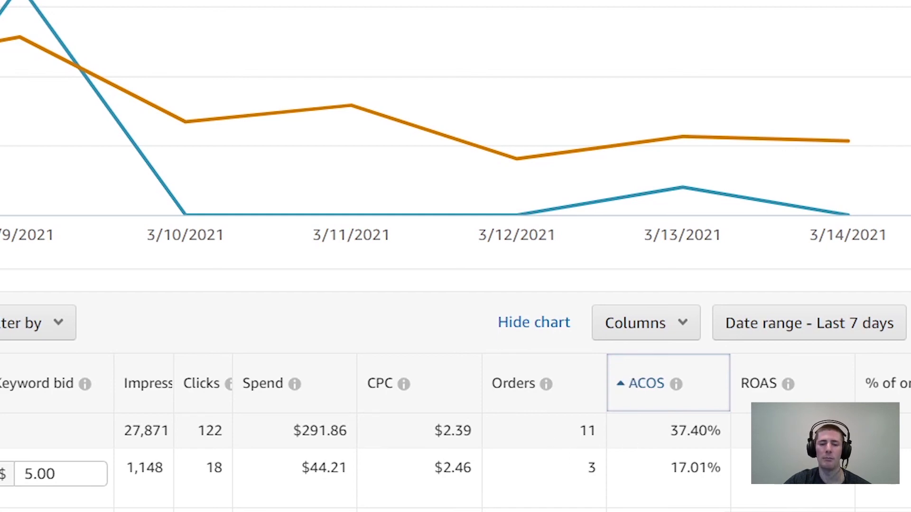
left_click(81, 224)
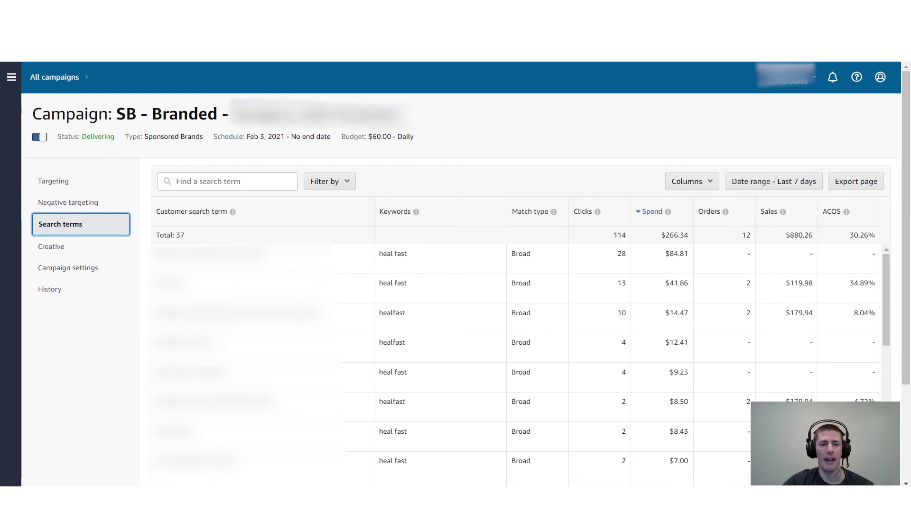
- Highlight the top search term, then switch to the campaign's Negative targeting view
left_click_drag(154, 254, 265, 254)
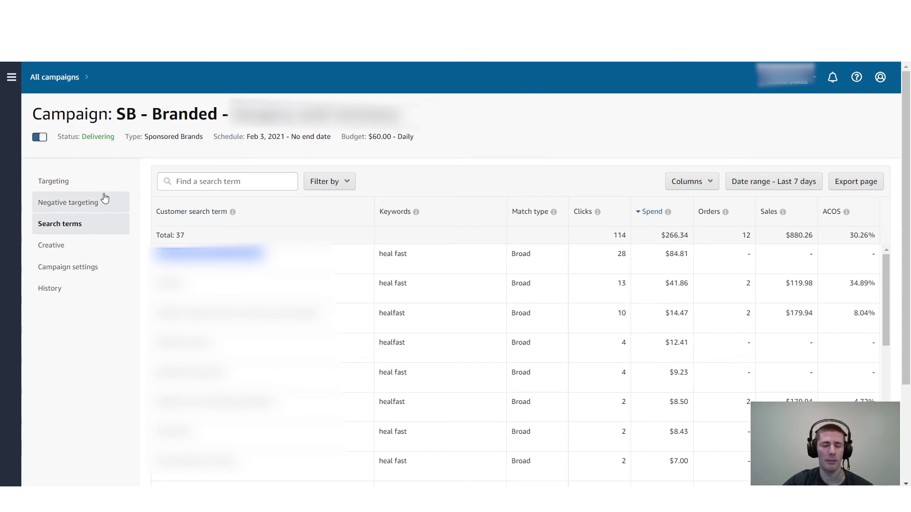
left_click(69, 199)
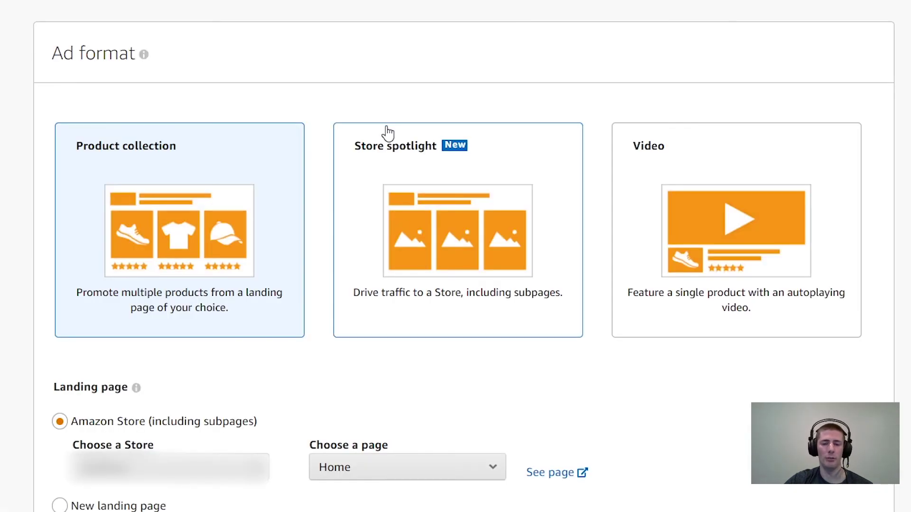
- Pick Store spotlight as the ad format and scroll down to the suggested keywords
left_click(384, 162)
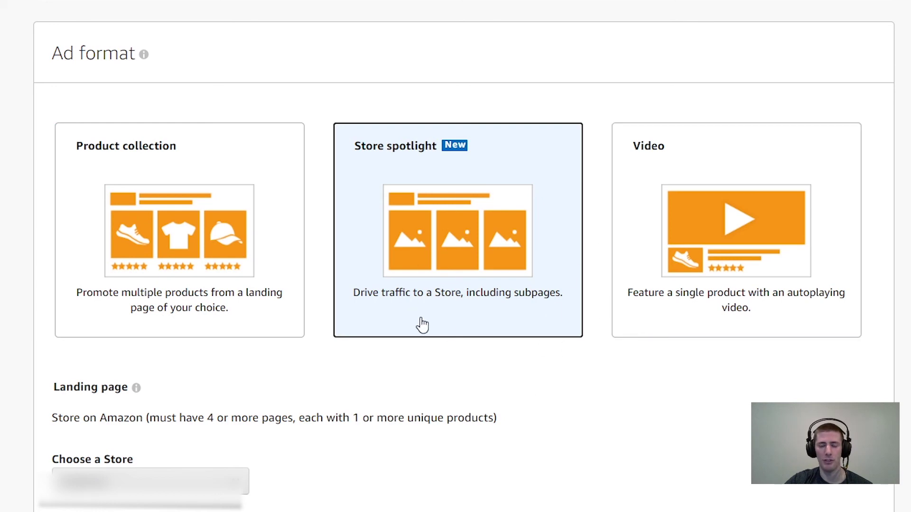
scroll(455, 351, "down", 1)
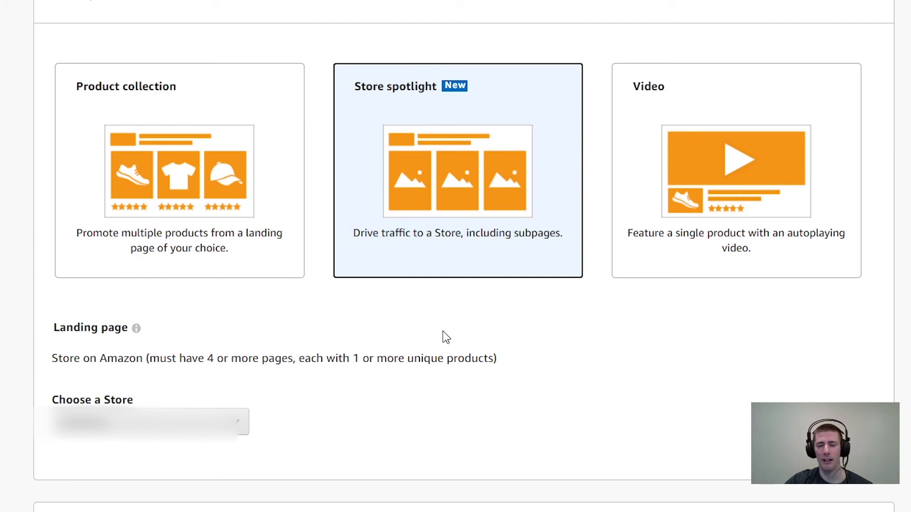
scroll(451, 342, "down", 10)
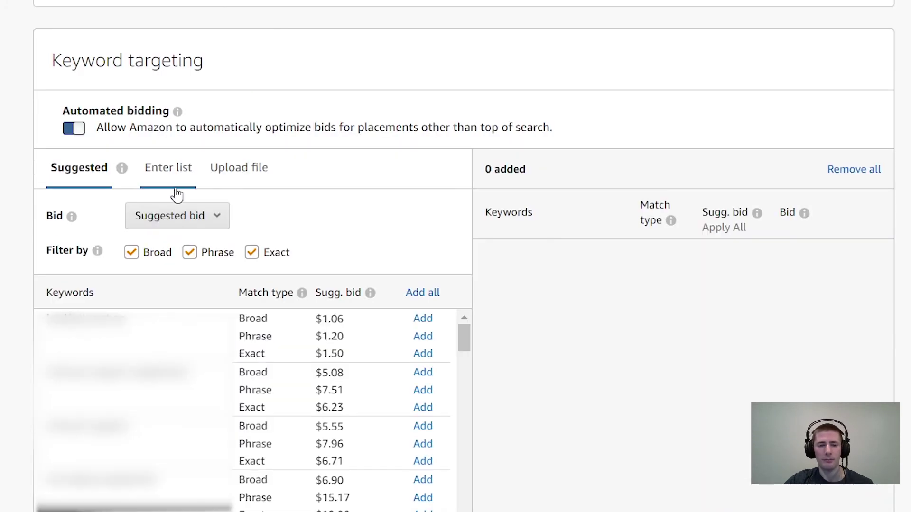
- Enter 'shampoo for women' as a keyword list entry with only Broad match ticked
scroll(176, 195, "down", 1)
left_click(168, 107)
left_click(134, 228)
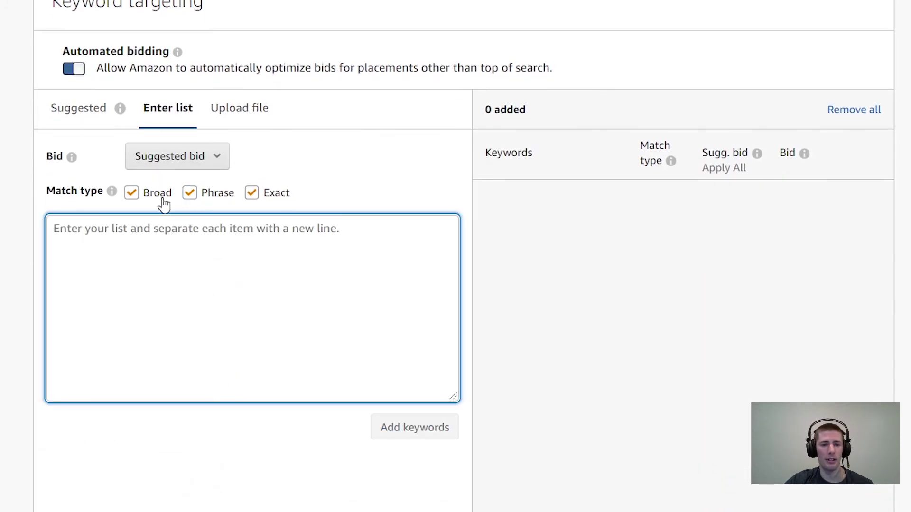
left_click(190, 193)
left_click(253, 193)
left_click(199, 265)
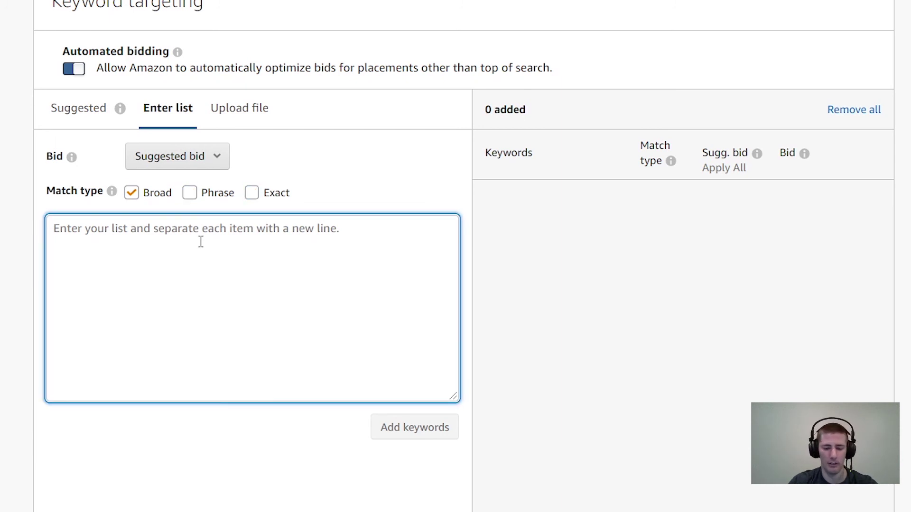
type("shampoo")
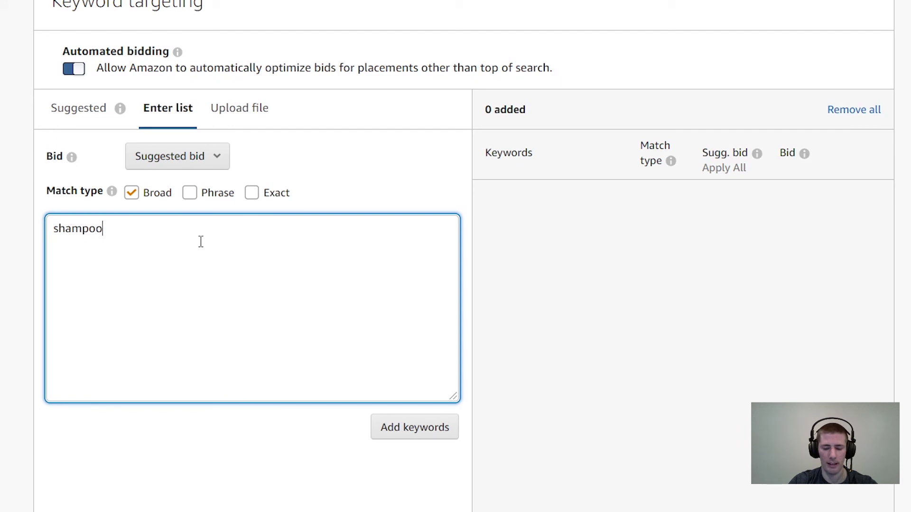
type(" for women")
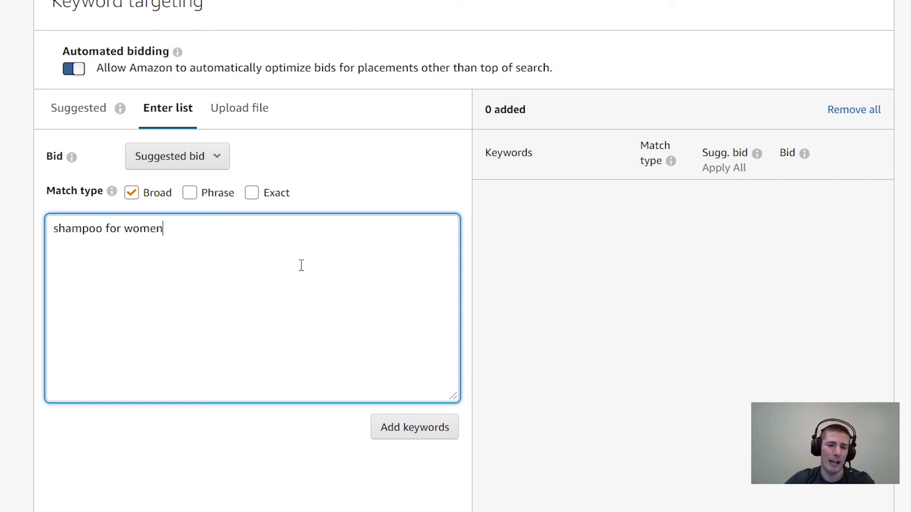
- Select and deselect parts of the 'shampoo for women' keyword text in the list box
left_click_drag(301, 265, 56, 234)
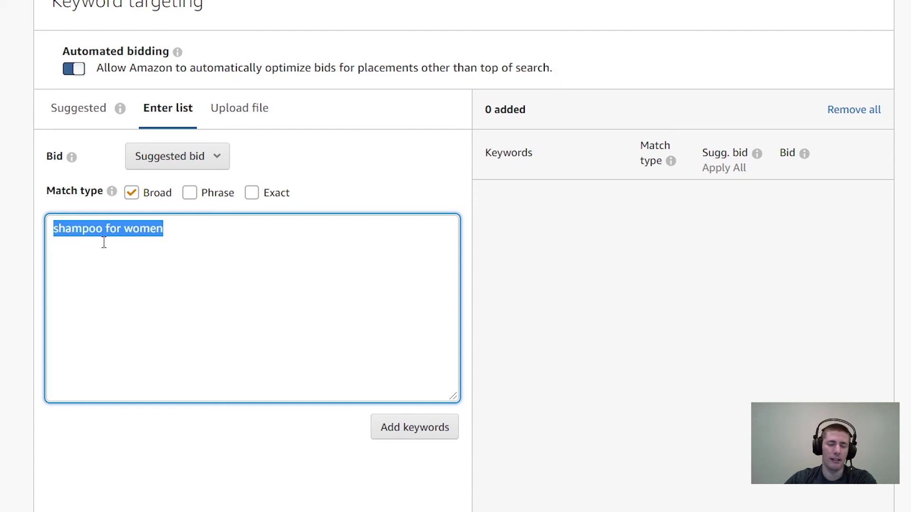
left_click_drag(117, 232, 154, 215)
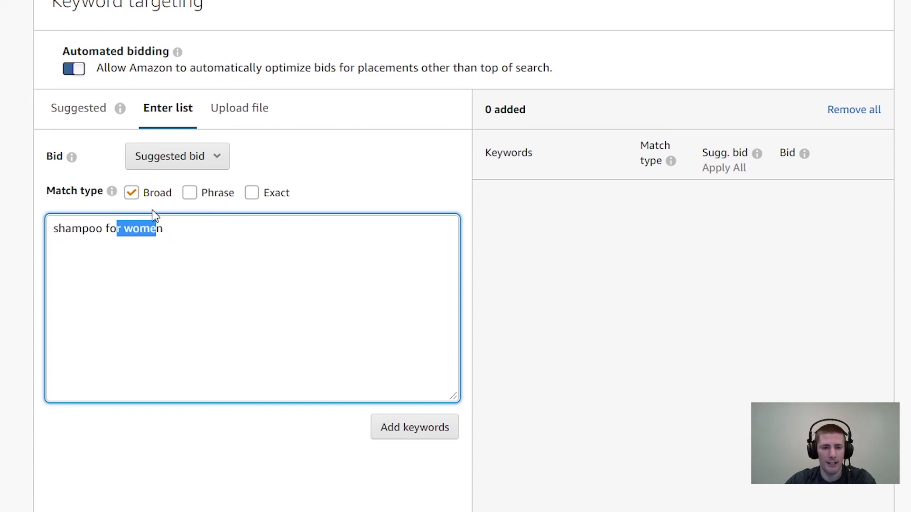
left_click(173, 230)
left_click_drag(192, 234, 46, 251)
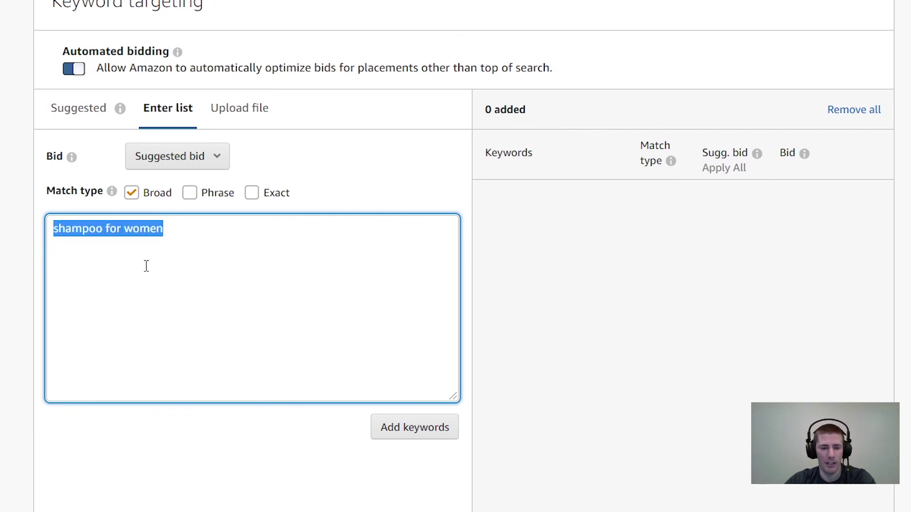
left_click(109, 230)
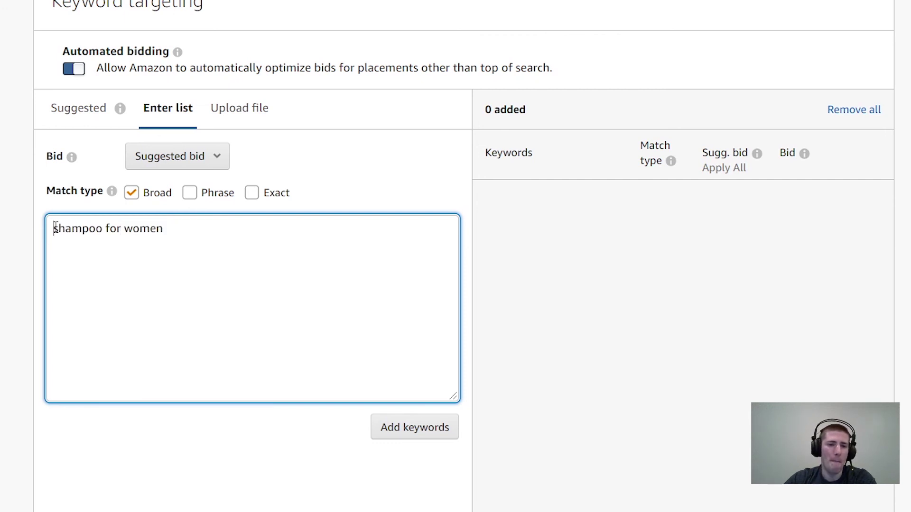
left_click_drag(53, 228, 170, 217)
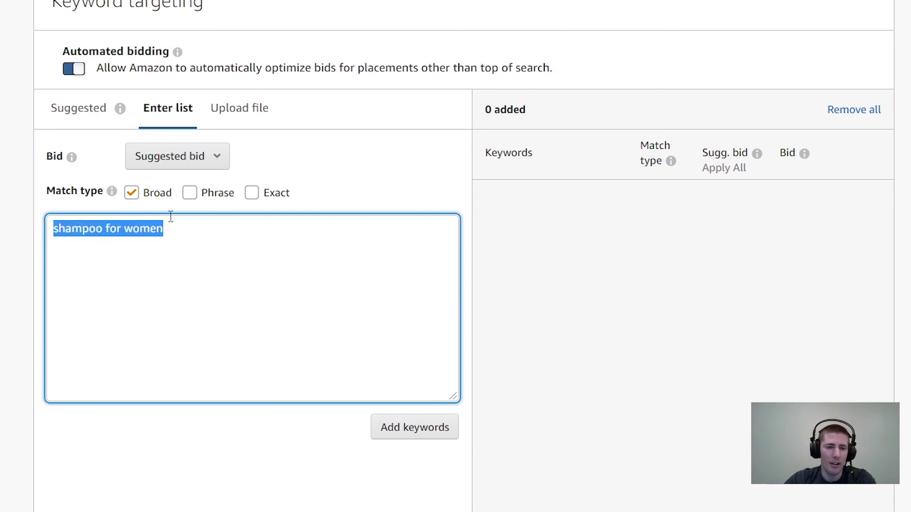
left_click(82, 227)
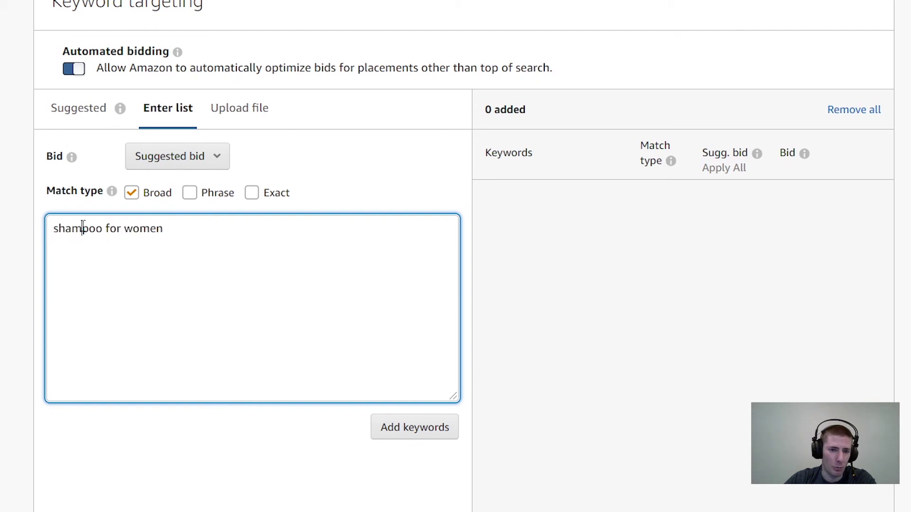
left_click(107, 228)
left_click_drag(107, 228, 166, 233)
left_click(131, 229)
left_click(181, 236)
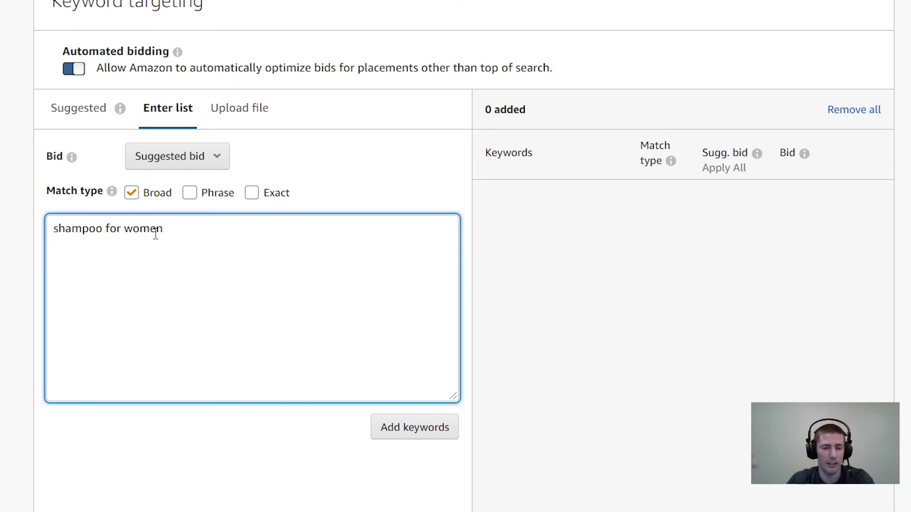
left_click_drag(165, 232, 57, 230)
left_click(108, 235)
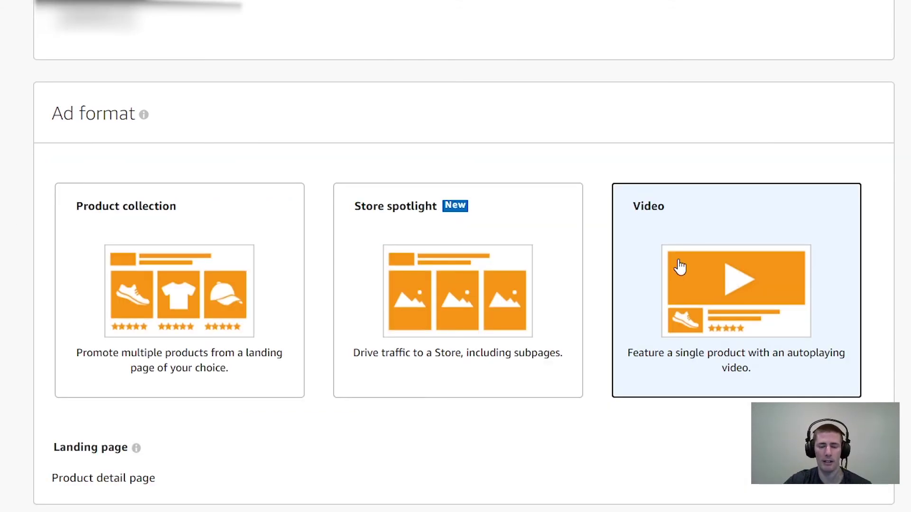
- Scroll through the Video format's Products, Video and Keyword targeting sections
scroll(737, 253, "down", 10)
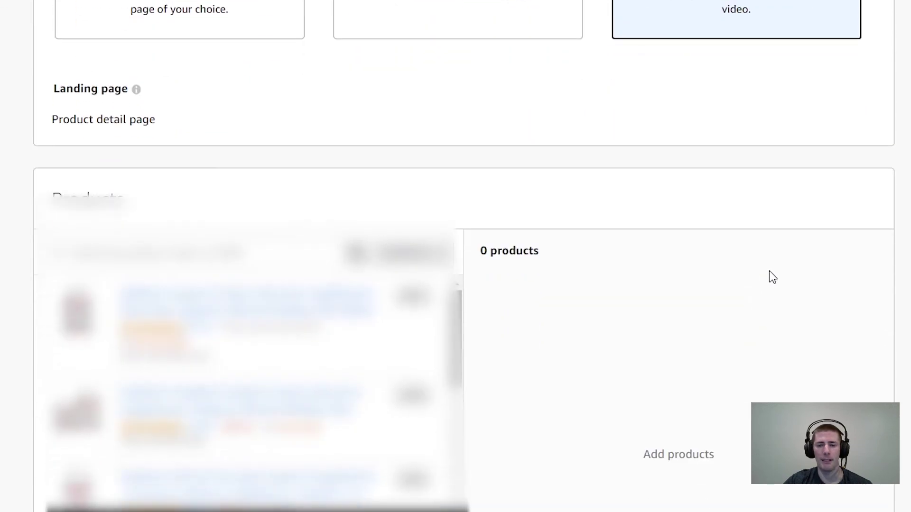
scroll(628, 182, "up", 5)
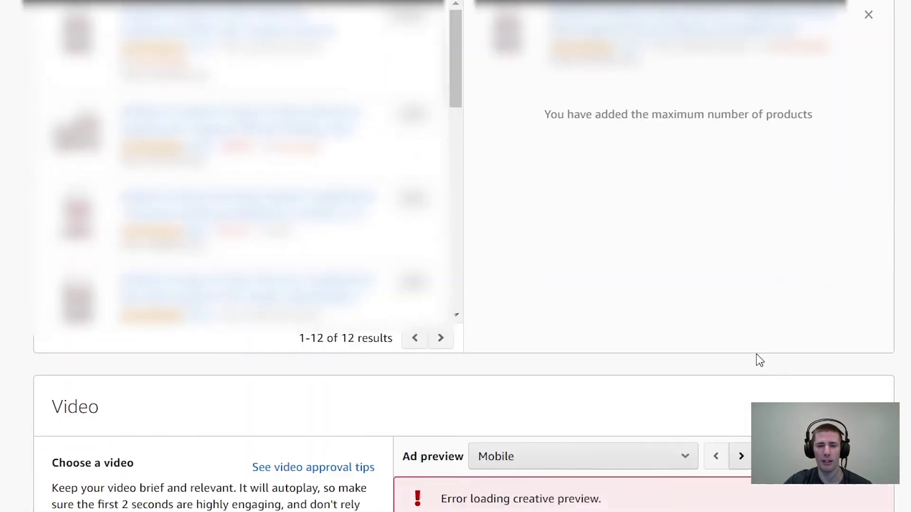
scroll(756, 360, "down", 13)
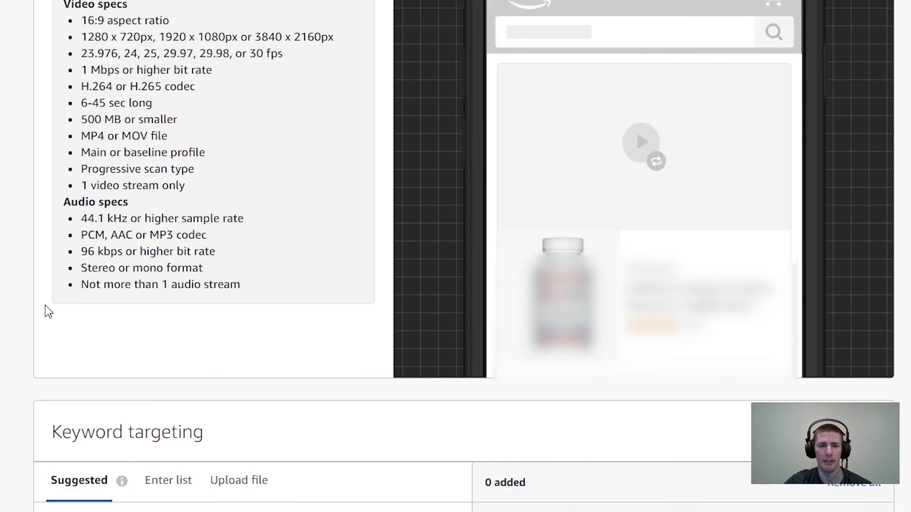
scroll(134, 301, "up", 3)
scroll(138, 19, "up", 4)
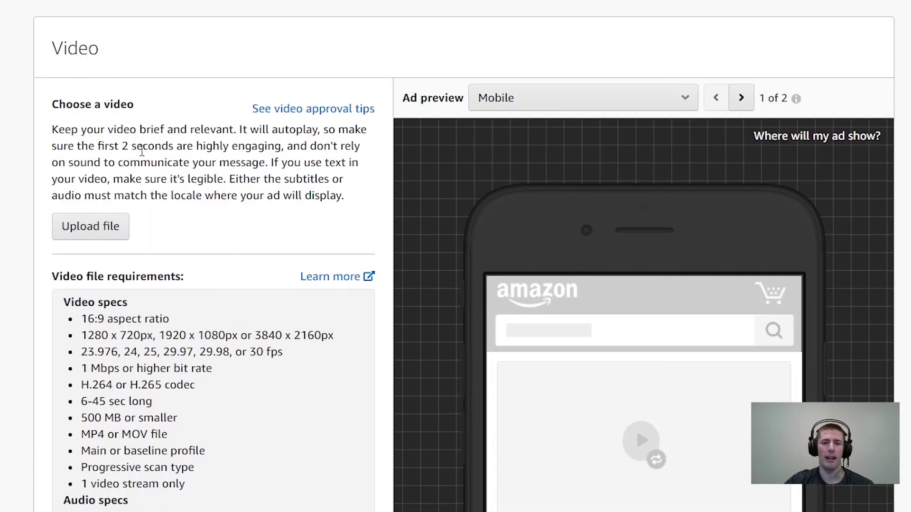
scroll(156, 166, "down", 4)
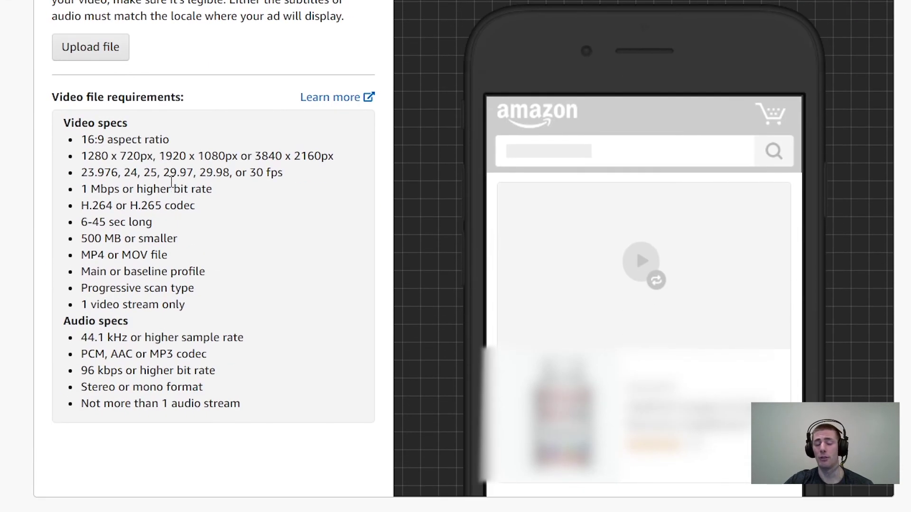
scroll(171, 190, "down", 6)
scroll(203, 166, "down", 12)
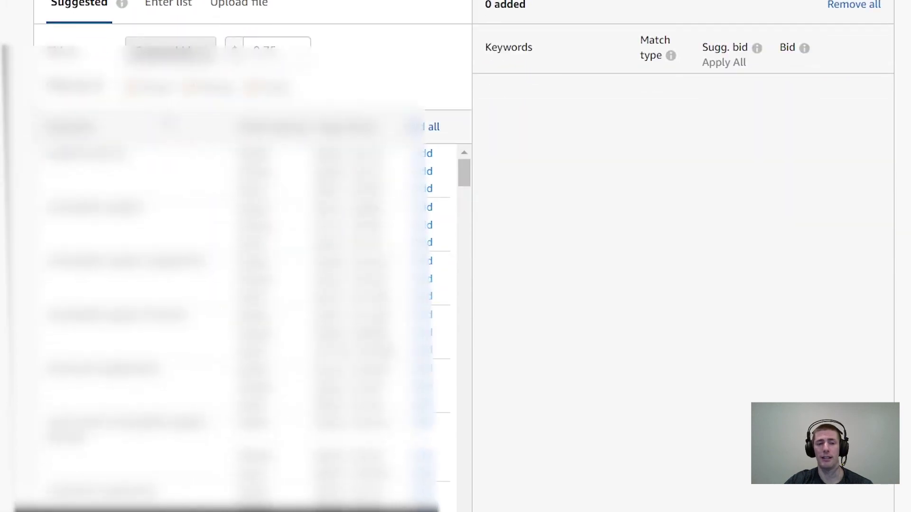
scroll(624, 176, "up", 4)
scroll(482, 133, "up", 3)
scroll(769, 283, "down", 11)
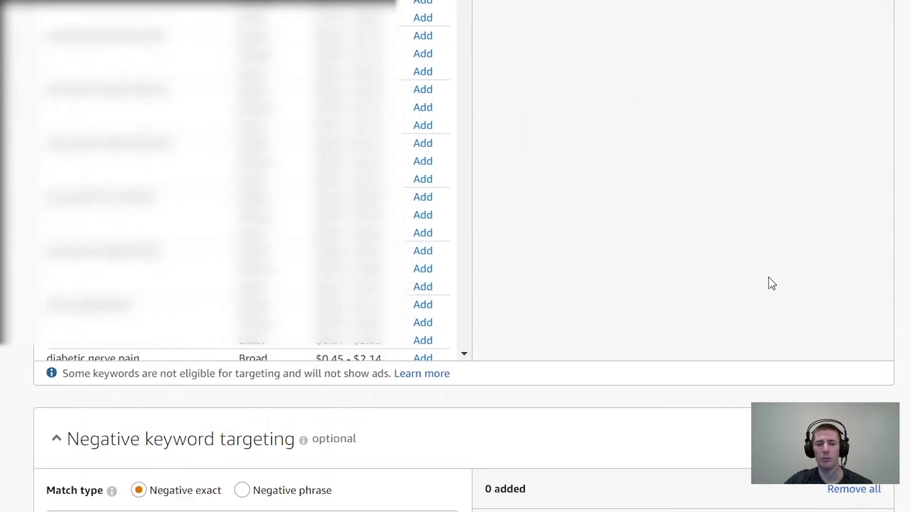
scroll(94, 276, "down", 3)
scroll(94, 276, "up", 20)
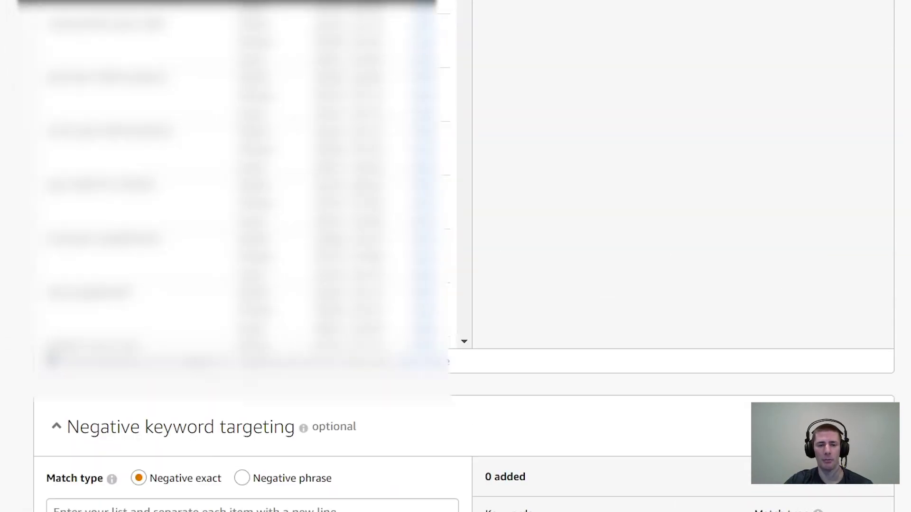
scroll(455, 256, "up", 15)
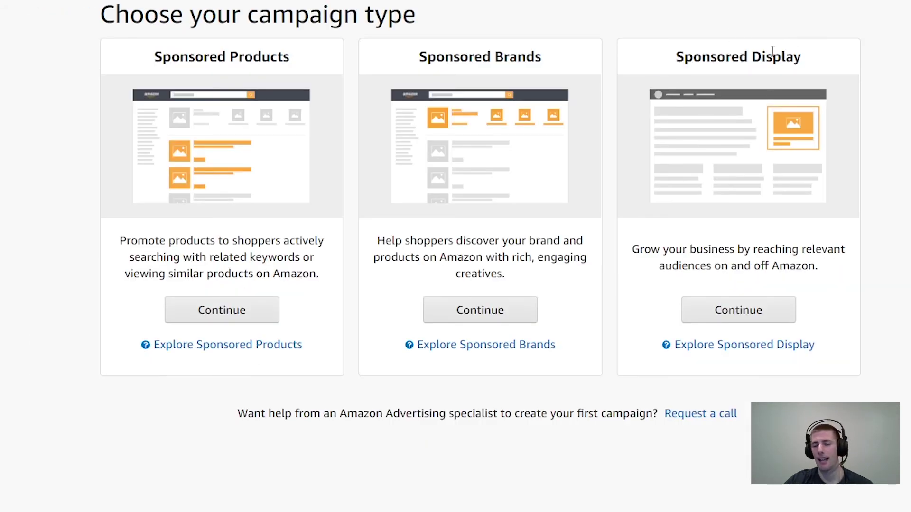
- Start a Sponsored Display campaign named 'SD - Remarketing - Shampoo (women)' with a $100.00 daily budget
left_click(758, 311)
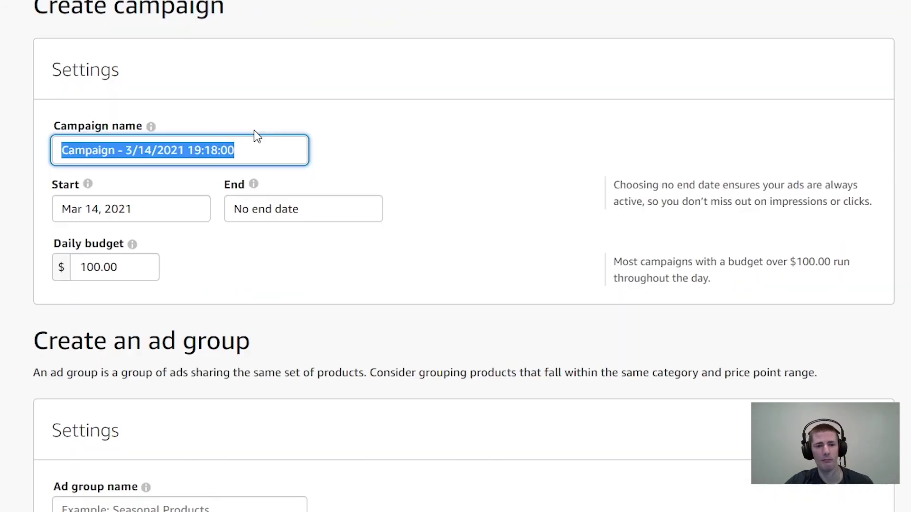
type("S")
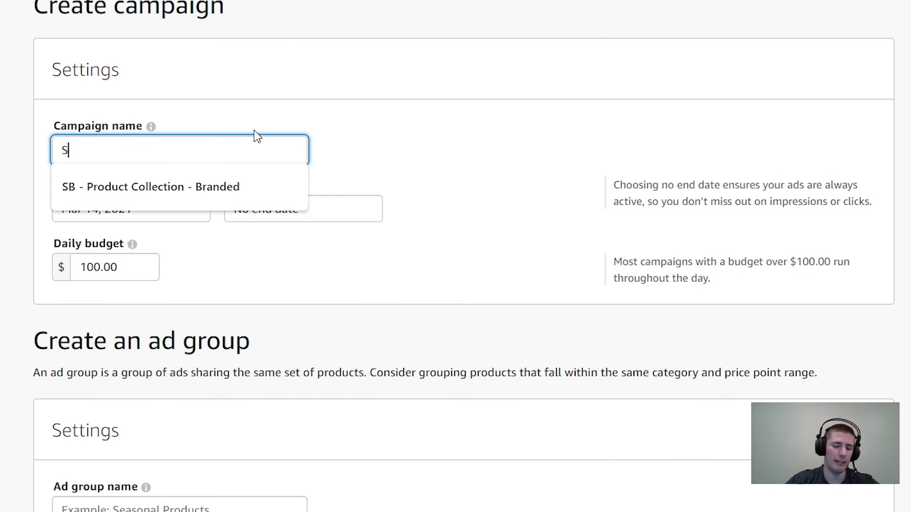
type("D - Re")
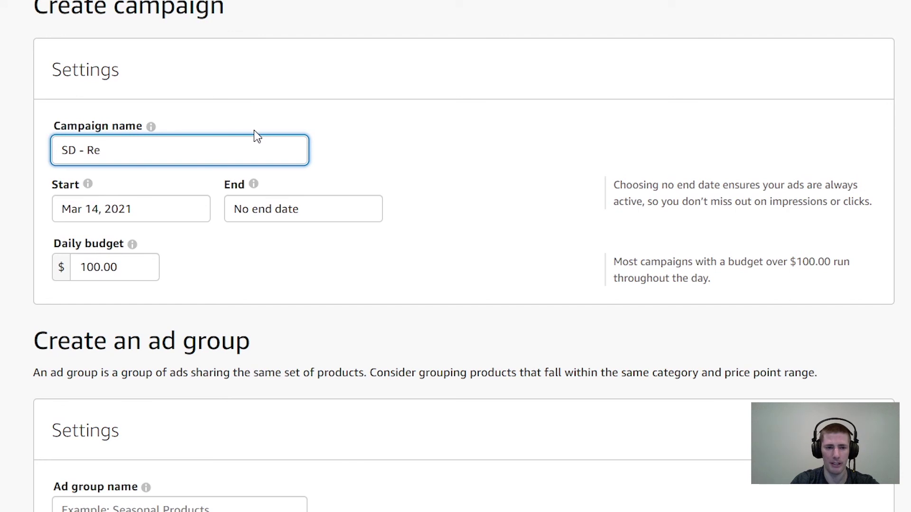
type("marketing")
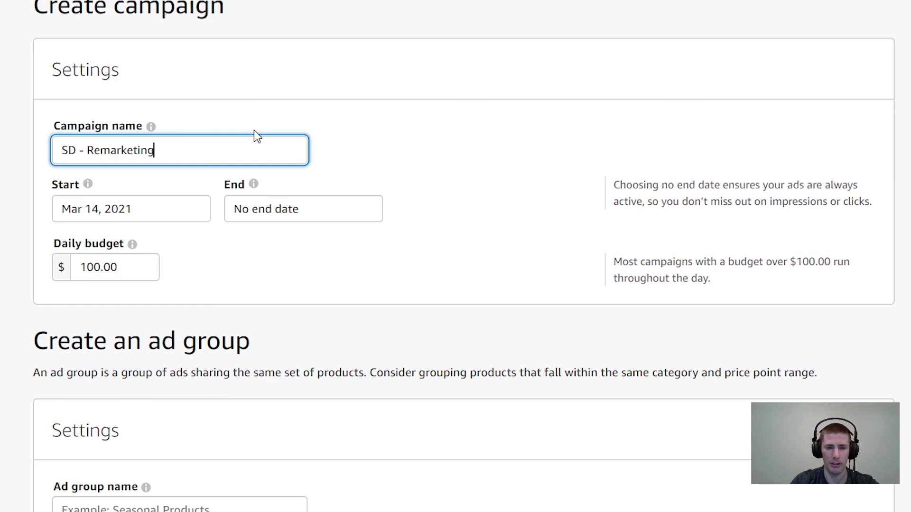
type(" - ")
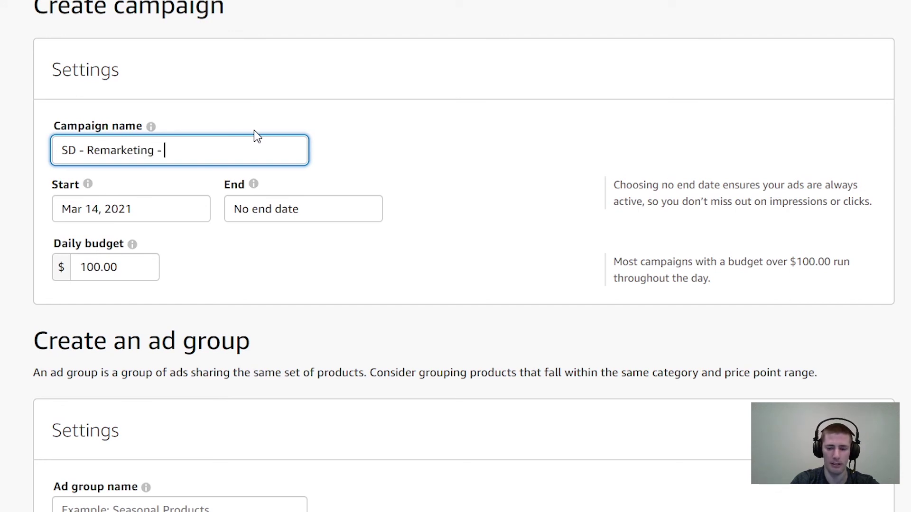
type("Shampoo ")
type("(women)")
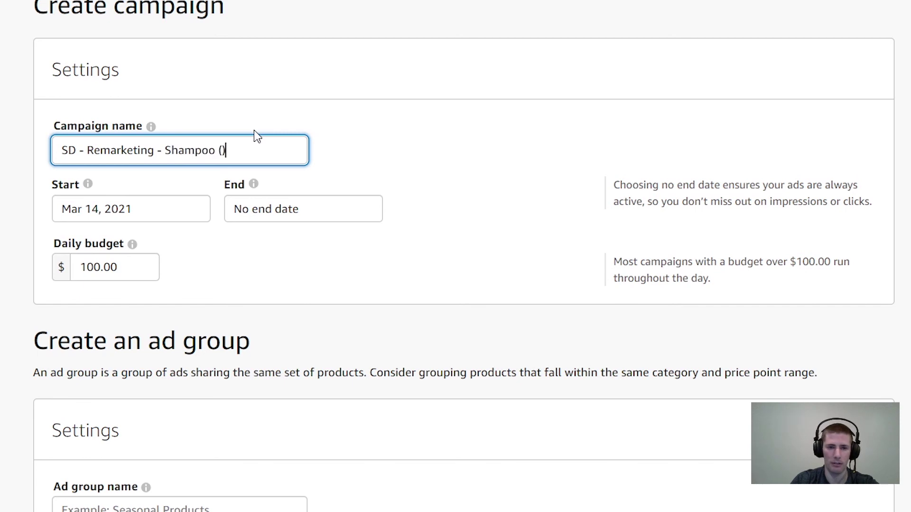
left_click(292, 122)
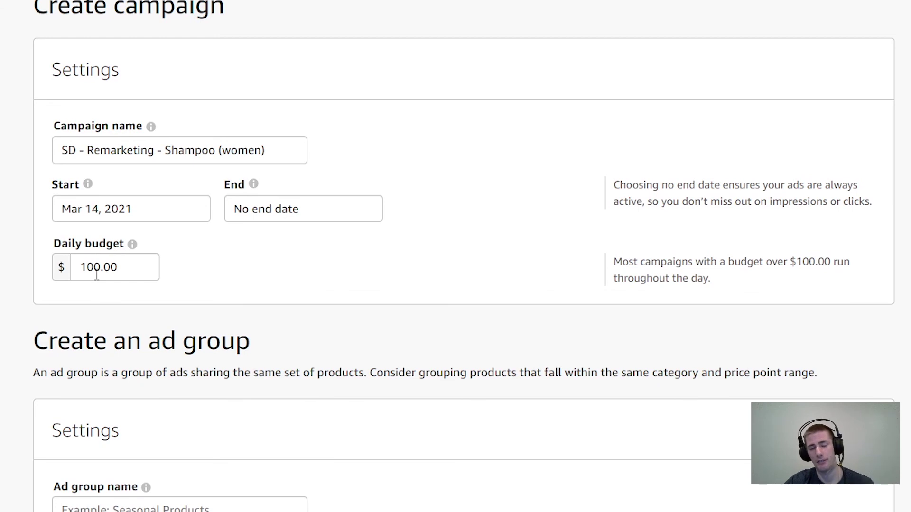
left_click_drag(79, 267, 94, 267)
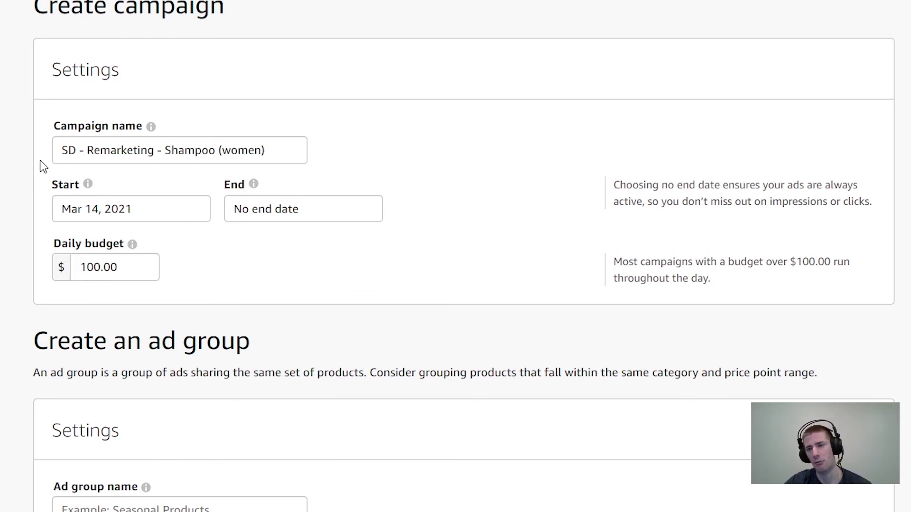
- Enter 'Shampoo (women)' as the ad group name, fixing a typo, and select Views remarketing
scroll(41, 173, "down", 5)
left_click(65, 216)
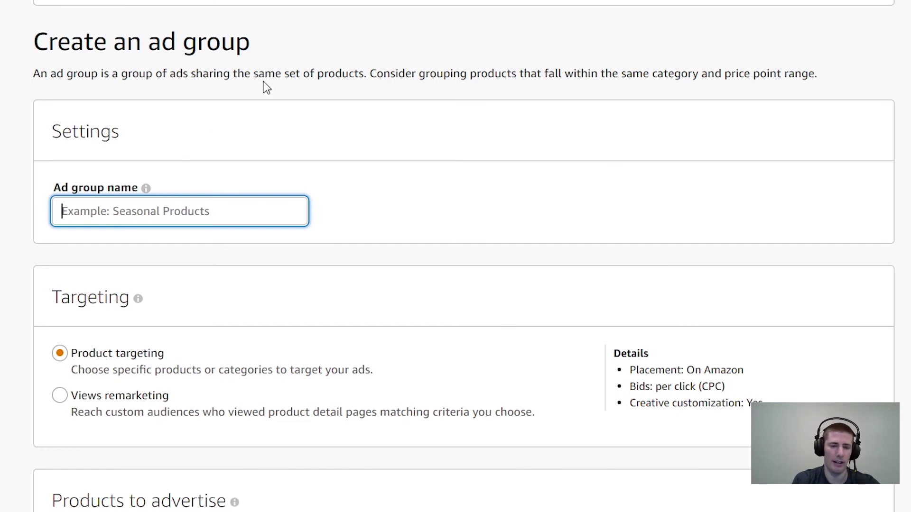
type("Shan")
key("BackSpace")
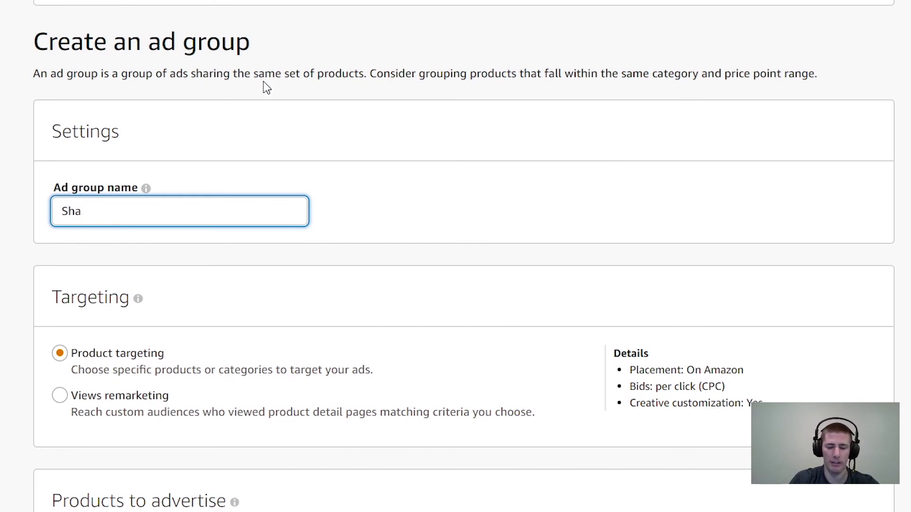
type("mpoo (women)")
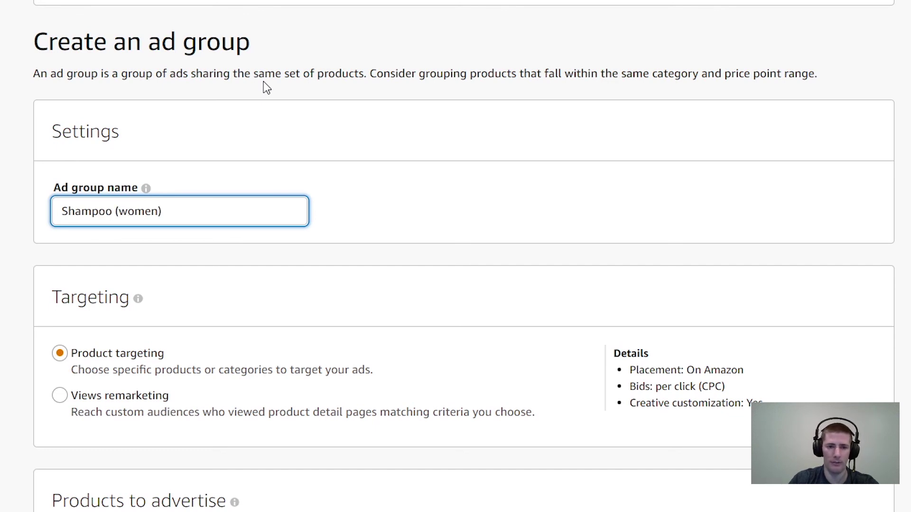
scroll(95, 142, "down", 5)
left_click(61, 98)
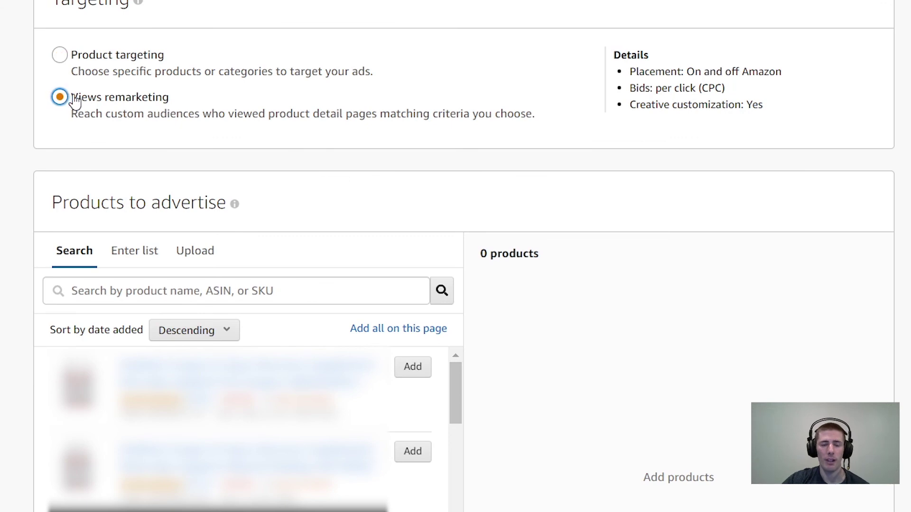
scroll(133, 166, "down", 1)
scroll(134, 167, "down", 1)
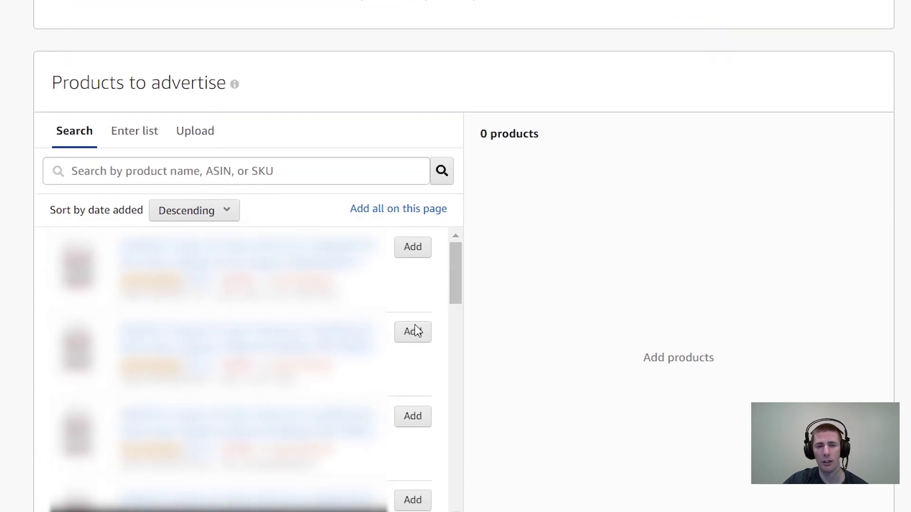
- Scroll down to review the views remarketing custom audiences and their $1.00 bids
scroll(415, 331, "down", 1)
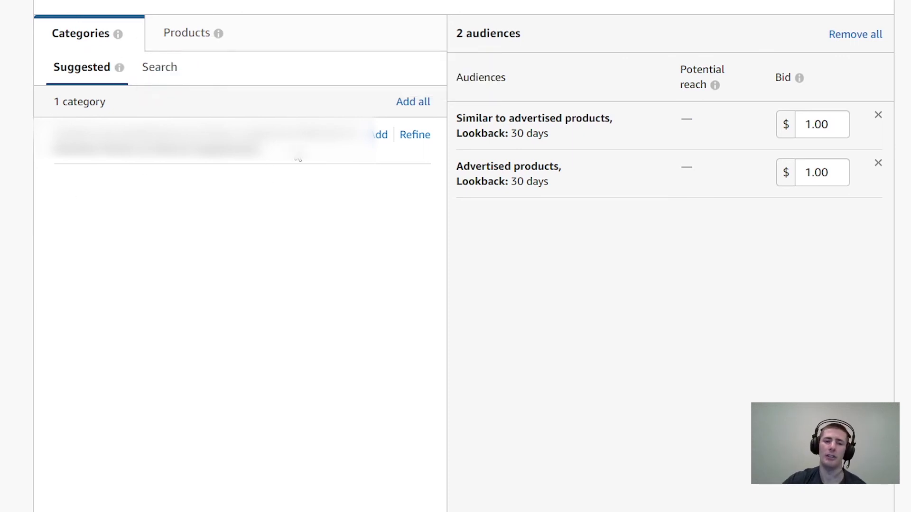
- Add the suggested category audience and set the Advertised products bid to $2.50
left_click(380, 137)
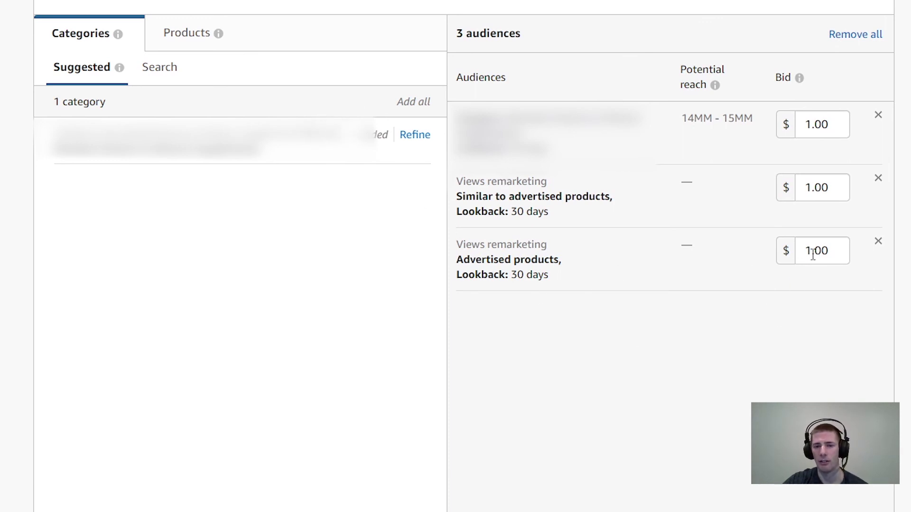
left_click_drag(812, 255, 804, 255)
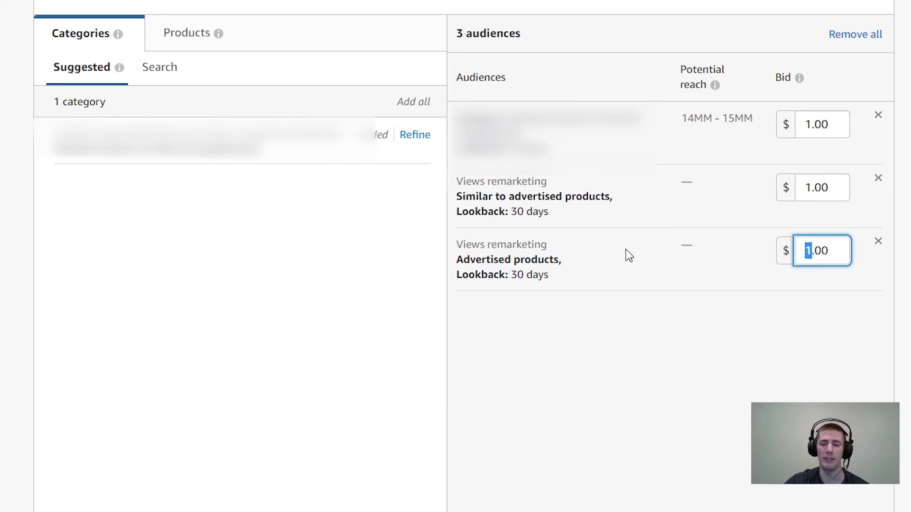
type("25")
key("ctrl+a")
type("2.0")
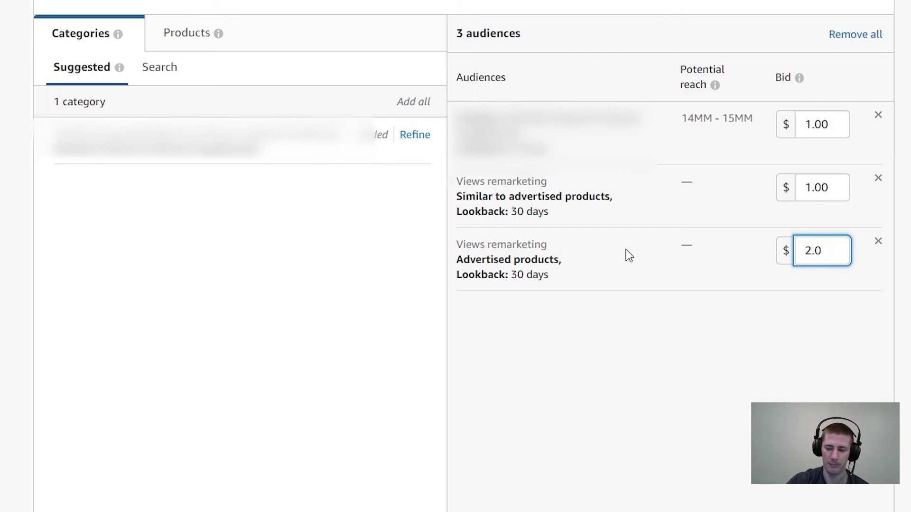
type("5")
- Bid $1.75 on Similar to advertised products and $0.50 on the category audience
left_click(816, 188)
left_click_drag(815, 187, 822, 188)
type("5")
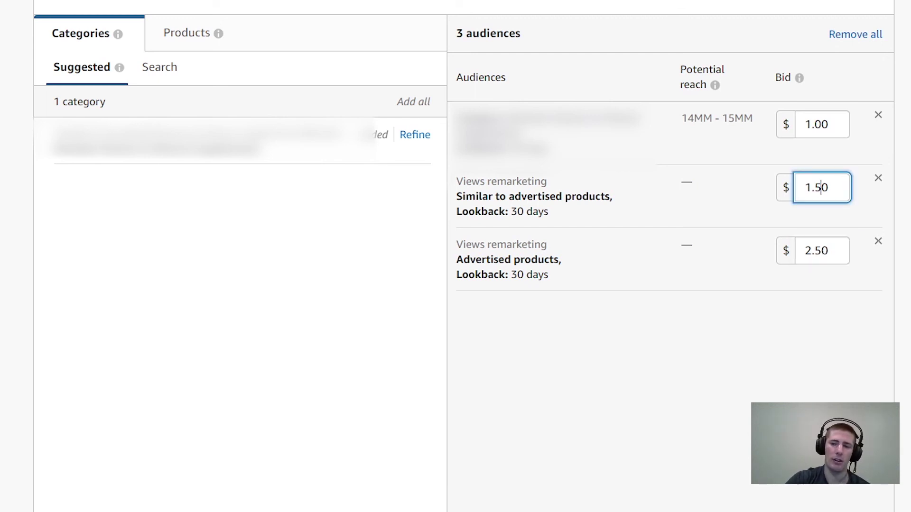
key("BackSpace")
type("75")
left_click(513, 205)
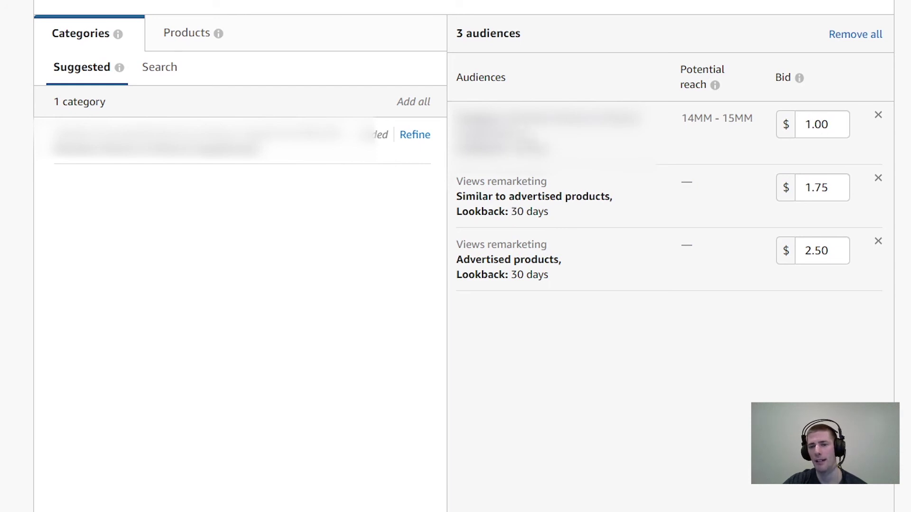
left_click_drag(812, 124, 803, 124)
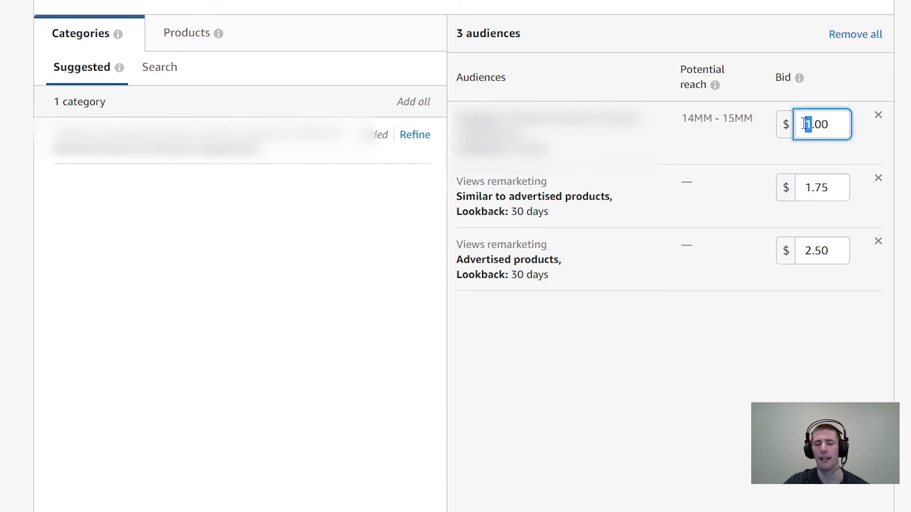
type("0")
key("Right")
key("Right")
key("BackSpace")
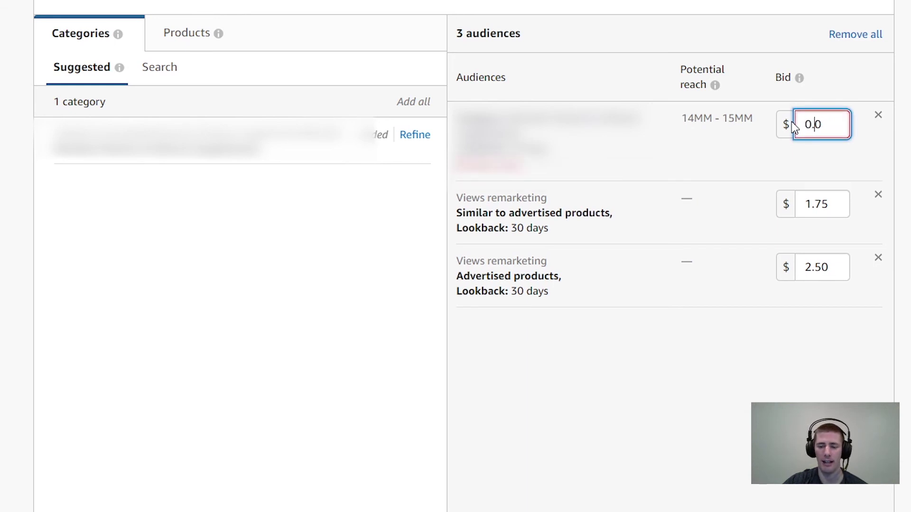
type("5")
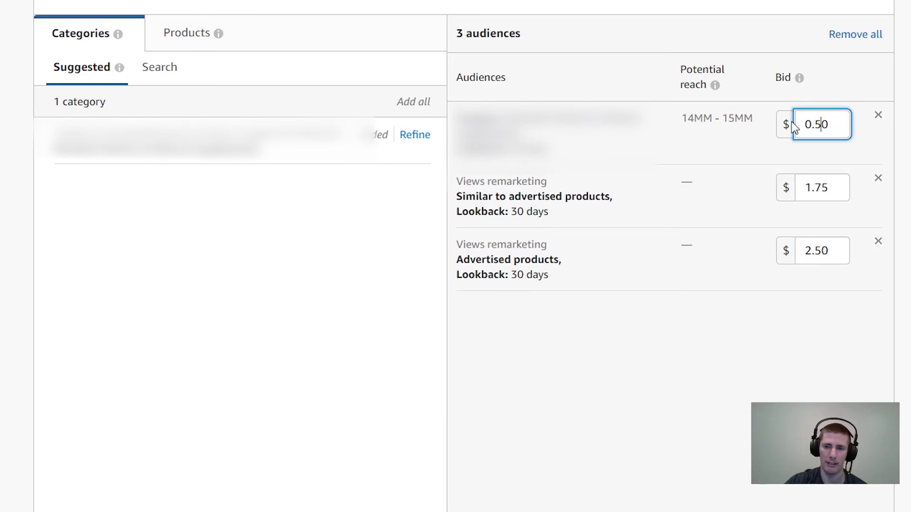
left_click(892, 126)
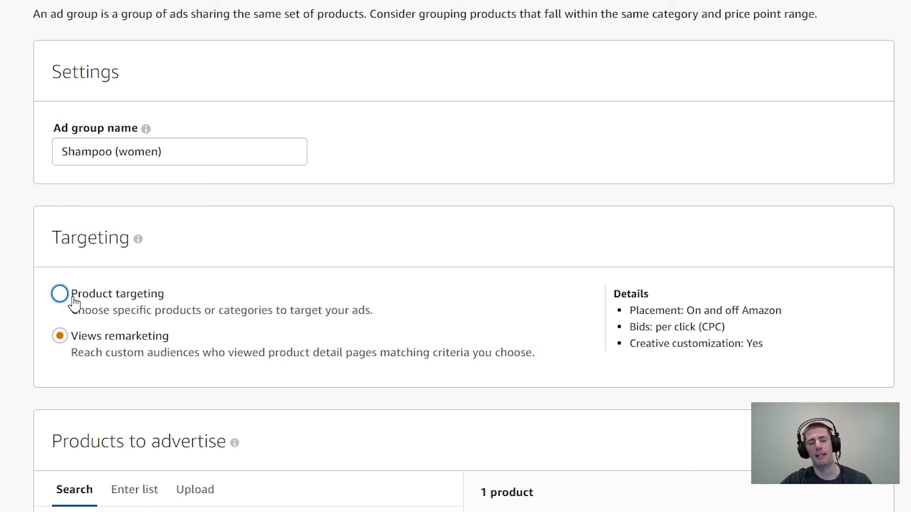
- Switch the ad group to Product targeting and scroll down to Products to target
left_click(60, 294)
scroll(35, 128, "down", 7)
left_click(405, 247)
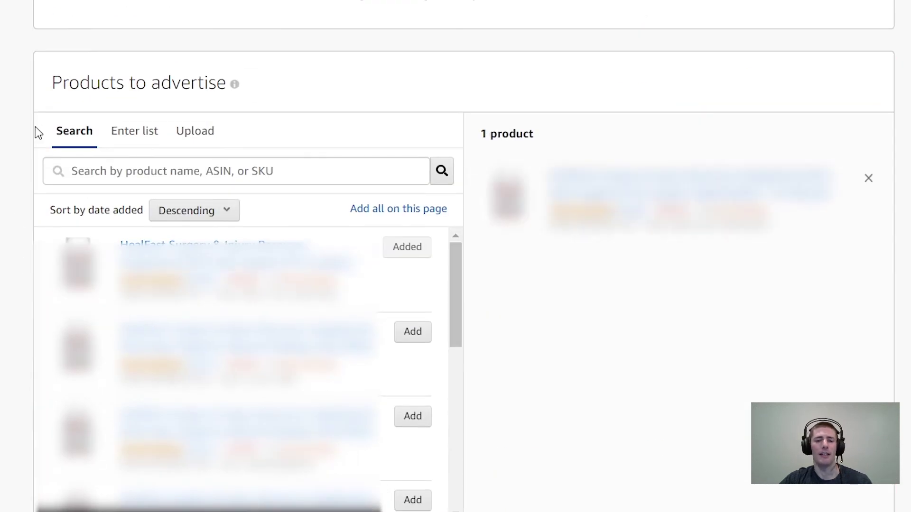
scroll(35, 128, "down", 8)
scroll(2, 151, "down", 6)
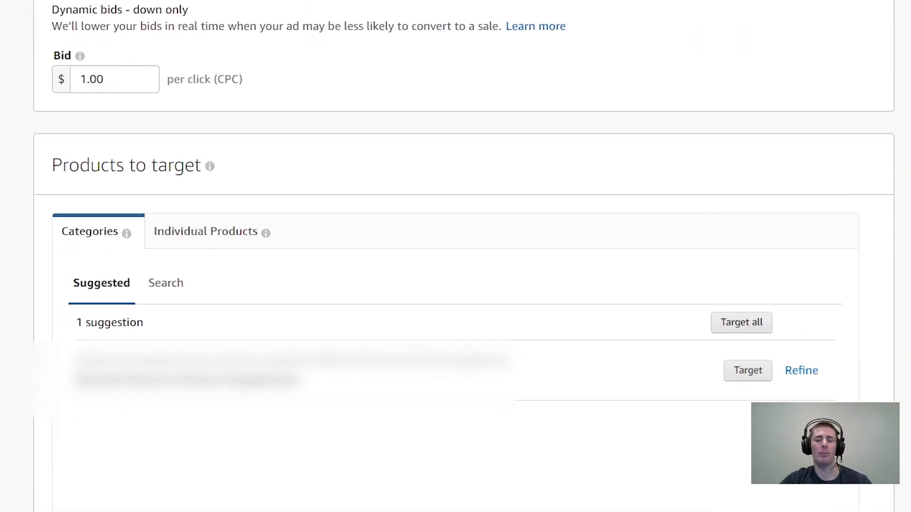
scroll(2, 152, "down", 1)
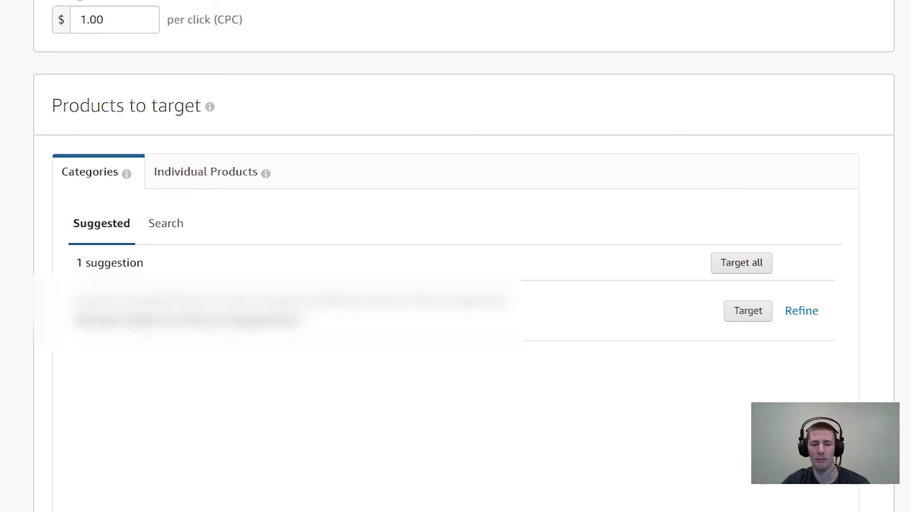
- Open Individual Products and its Enter list field for typing ASINs
left_click(205, 172)
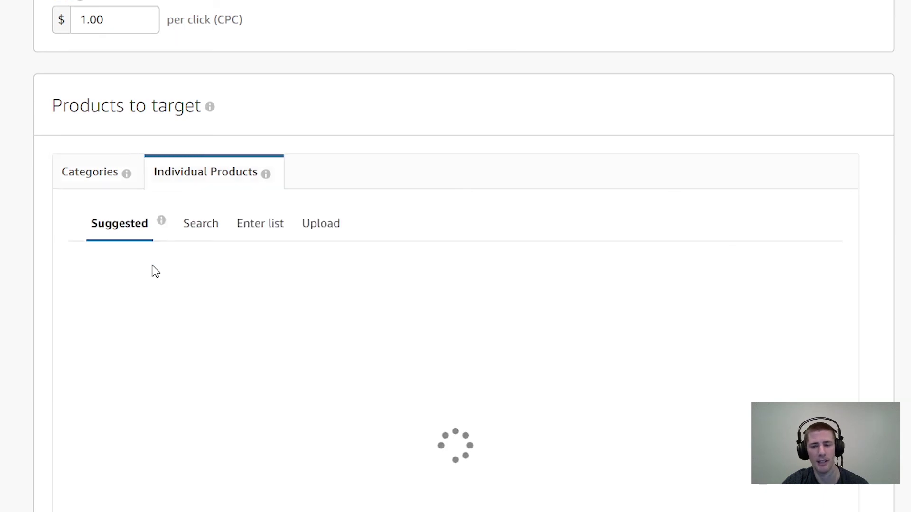
left_click(235, 239)
scroll(255, 308, "down", 2)
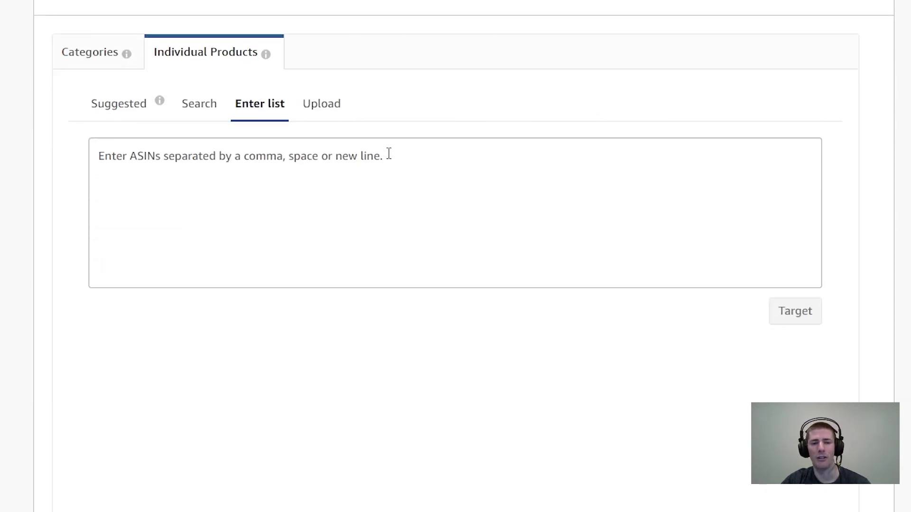
scroll(820, 345, "down", 6)
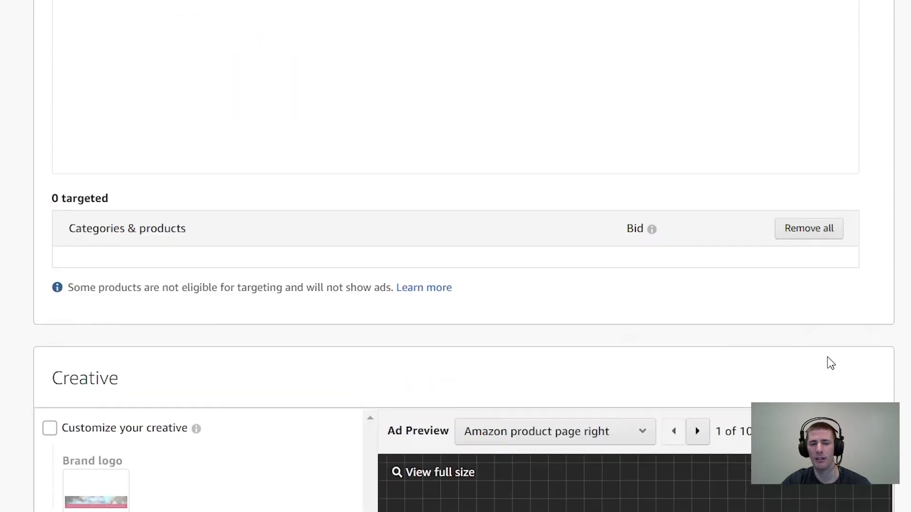